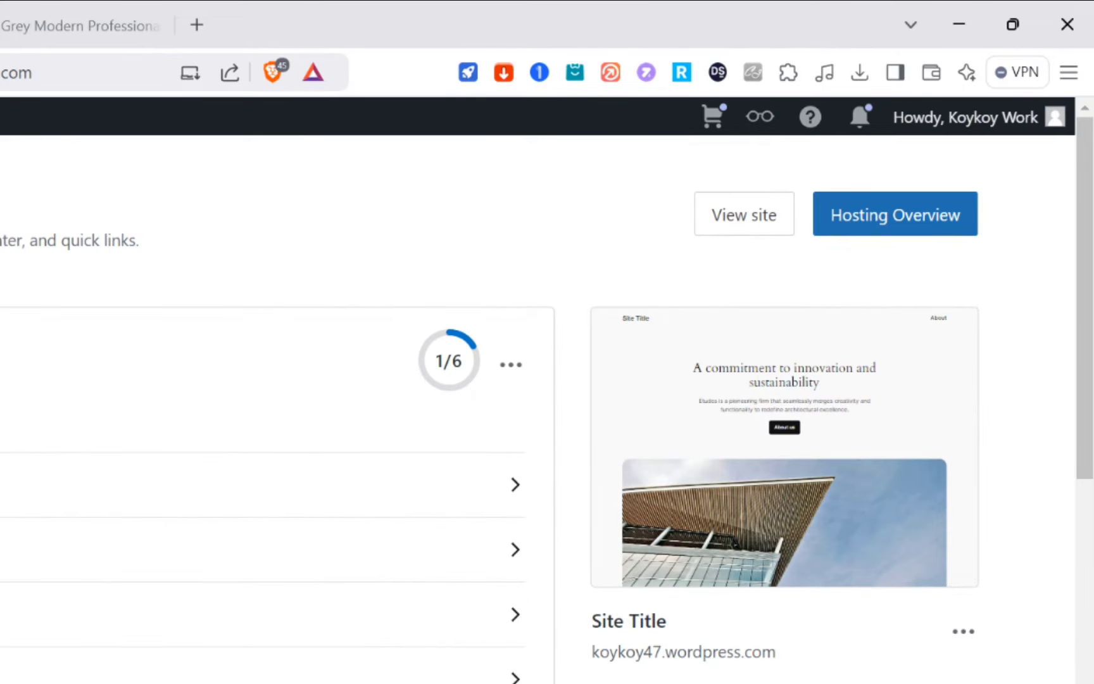
Switch to the Canva website design and look through its sections, from the header down to My Work
{"action": "mouse_move", "coordinate": [1036, 155]}
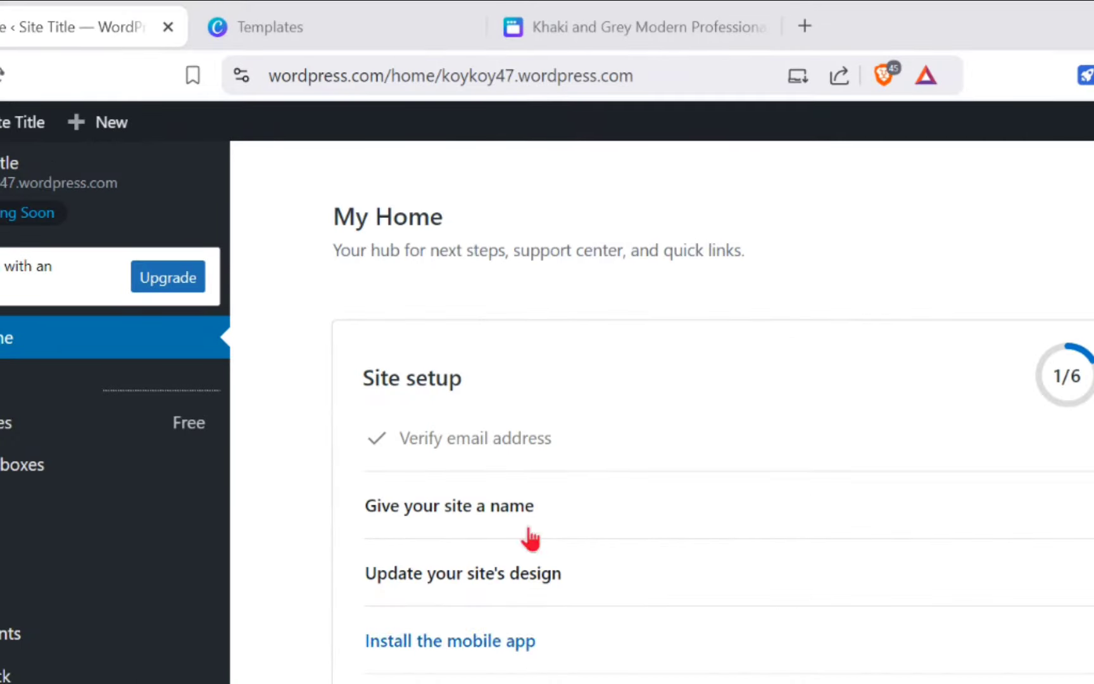
{"action": "left_click", "coordinate": [605, 12]}
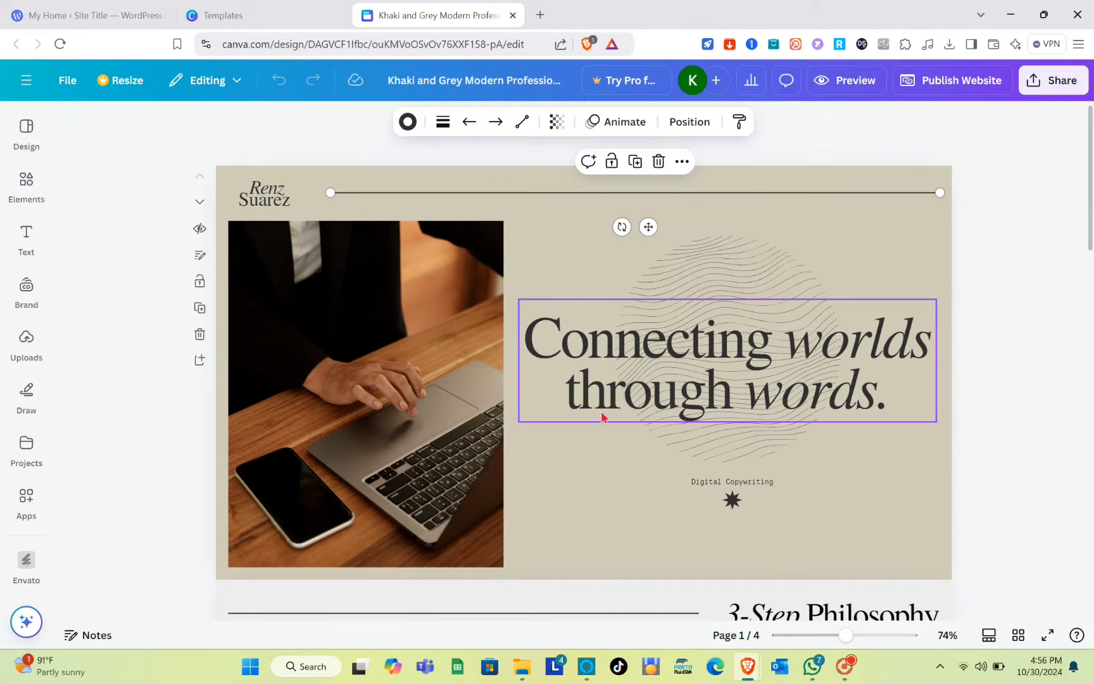
{"action": "scroll", "coordinate": [601, 413], "scroll_direction": "down", "scroll_amount": 10}
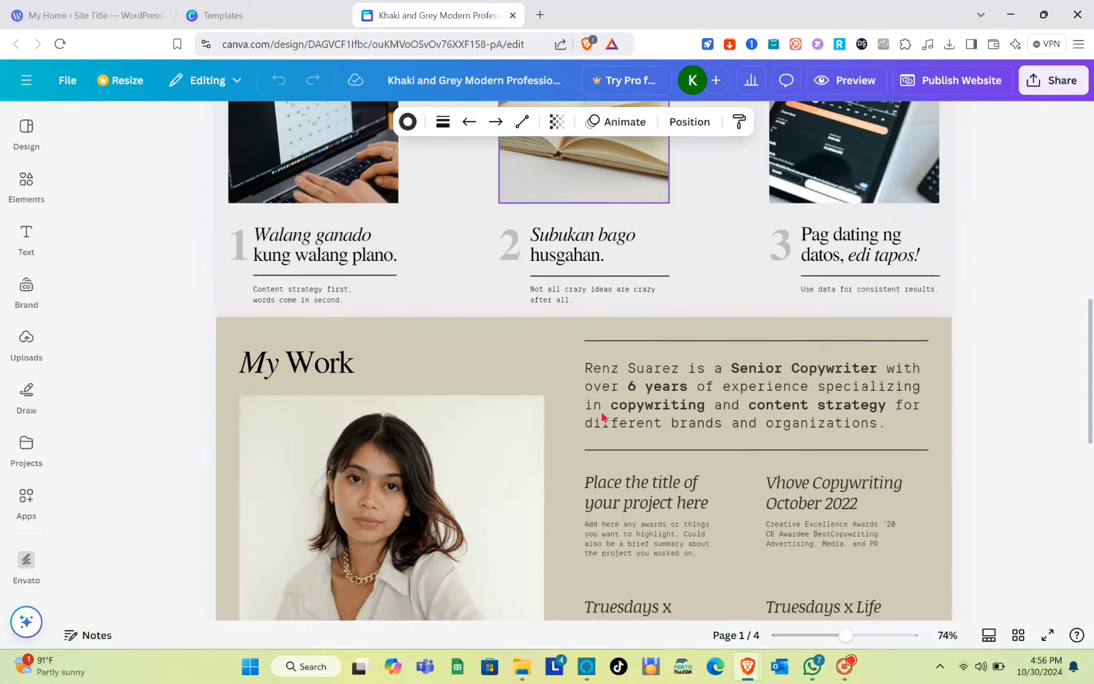
{"action": "scroll", "coordinate": [602, 416], "scroll_direction": "down", "scroll_amount": 10}
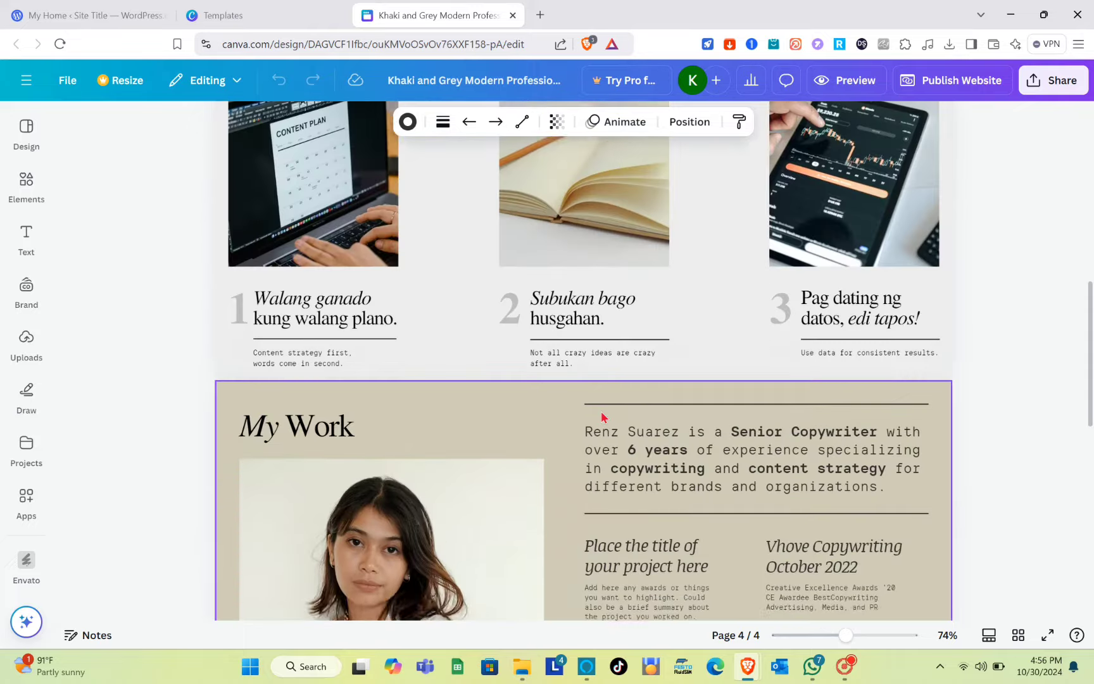
{"action": "scroll", "coordinate": [602, 416], "scroll_direction": "up", "scroll_amount": 15}
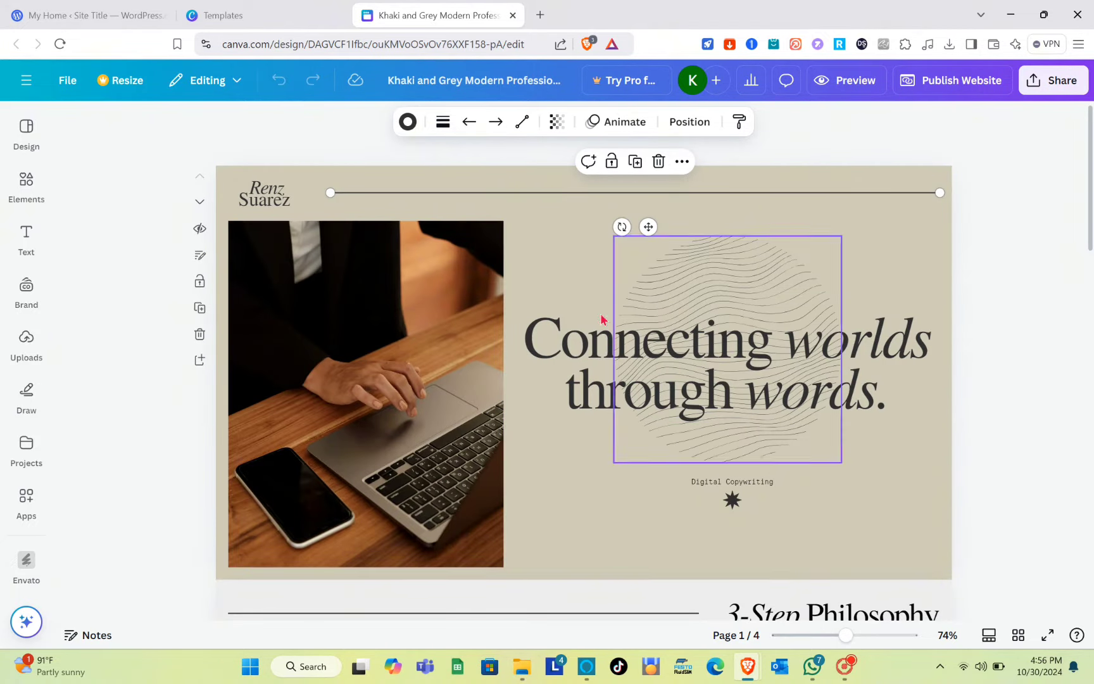
{"action": "scroll", "coordinate": [742, 525], "scroll_direction": "down", "scroll_amount": 10}
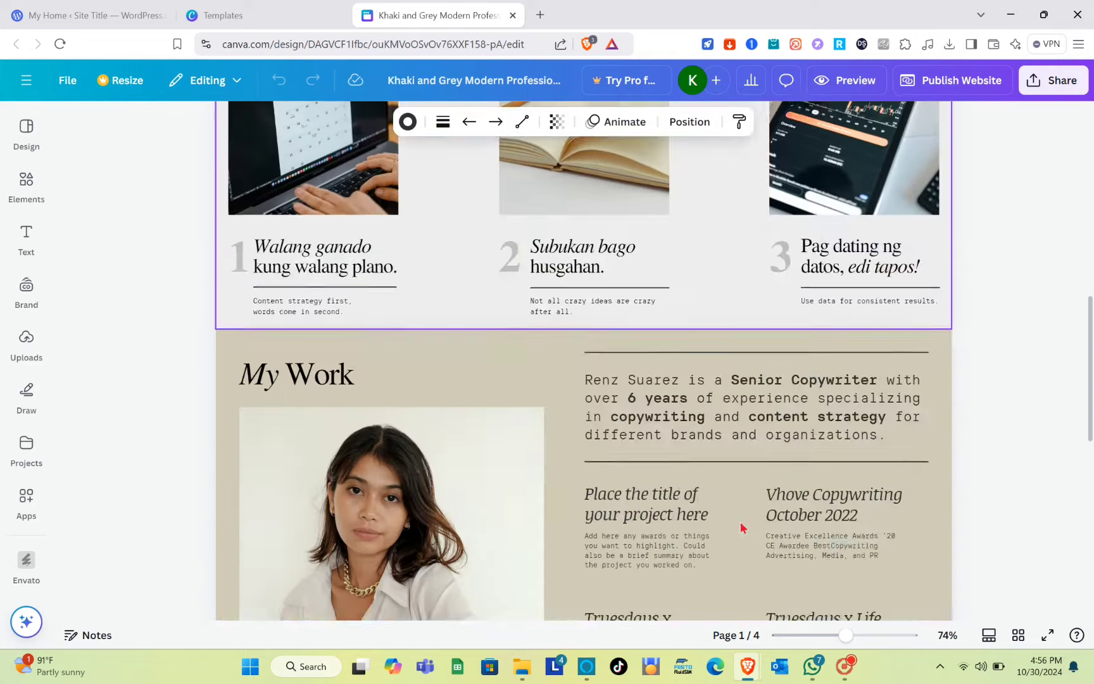
{"action": "scroll", "coordinate": [743, 525], "scroll_direction": "up", "scroll_amount": 10}
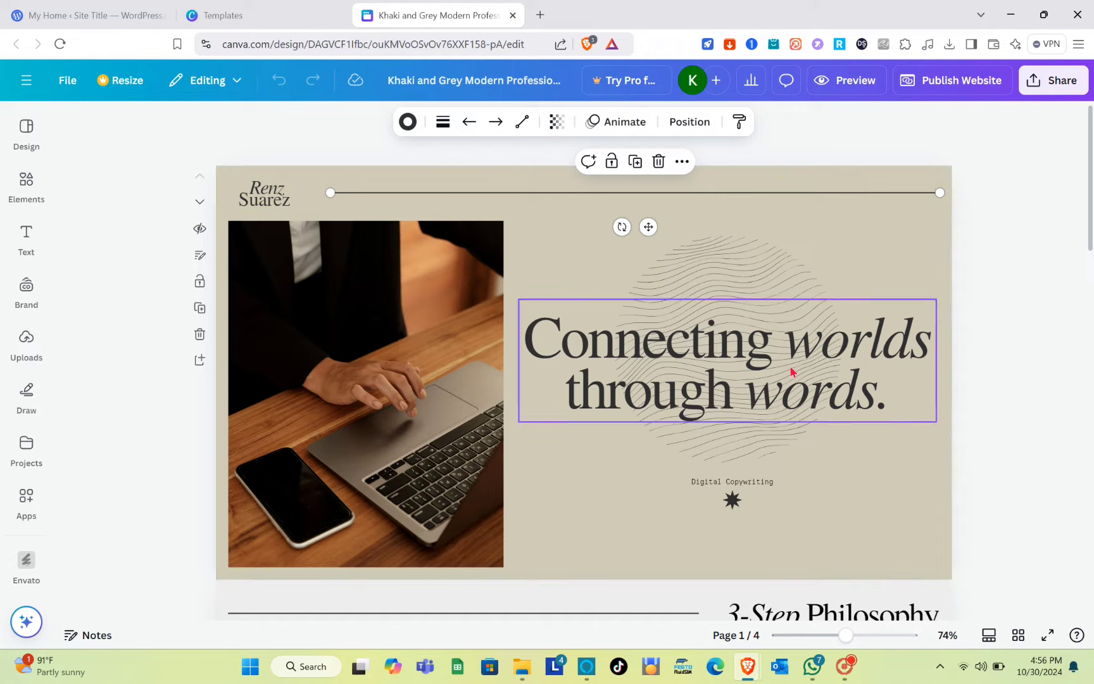
{"action": "scroll", "coordinate": [730, 437], "scroll_direction": "down", "scroll_amount": 8}
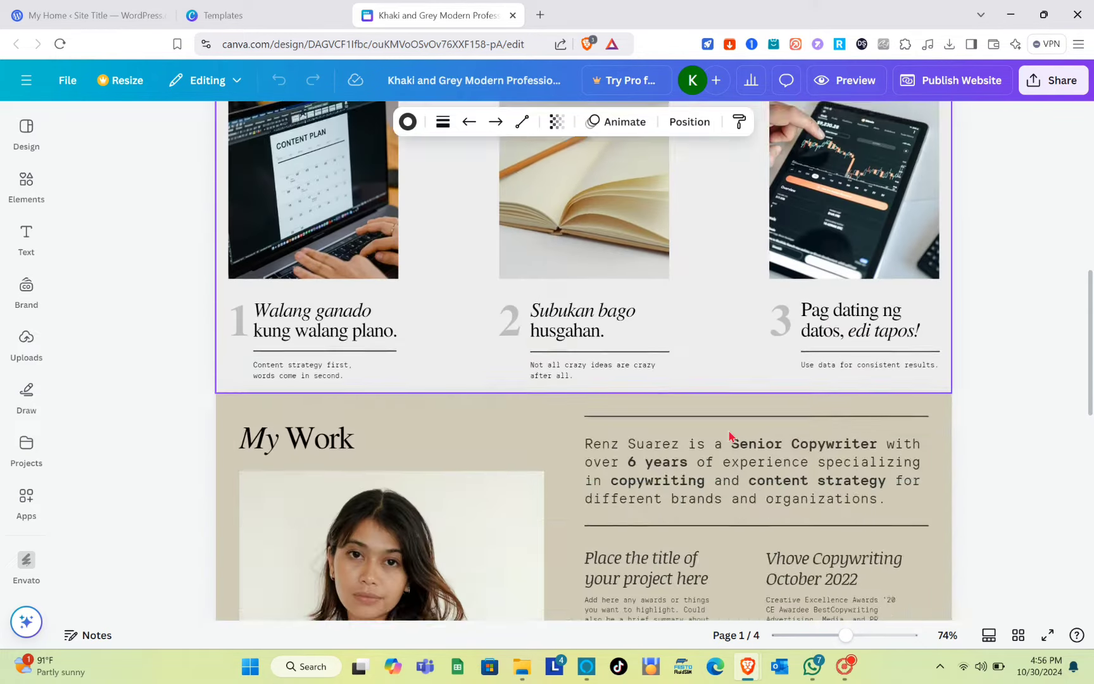
{"action": "scroll", "coordinate": [730, 437], "scroll_direction": "up", "scroll_amount": 8}
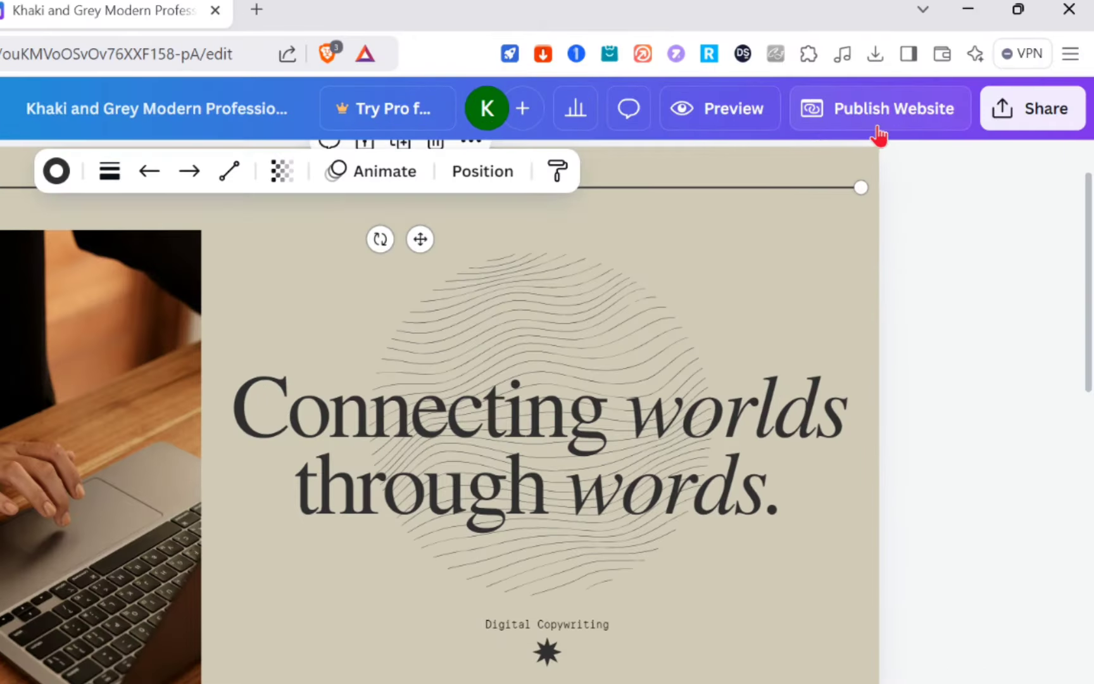
Try to publish the design as a website under a free my.canva.site address, then dismiss the publishing options
{"action": "left_click", "coordinate": [879, 129]}
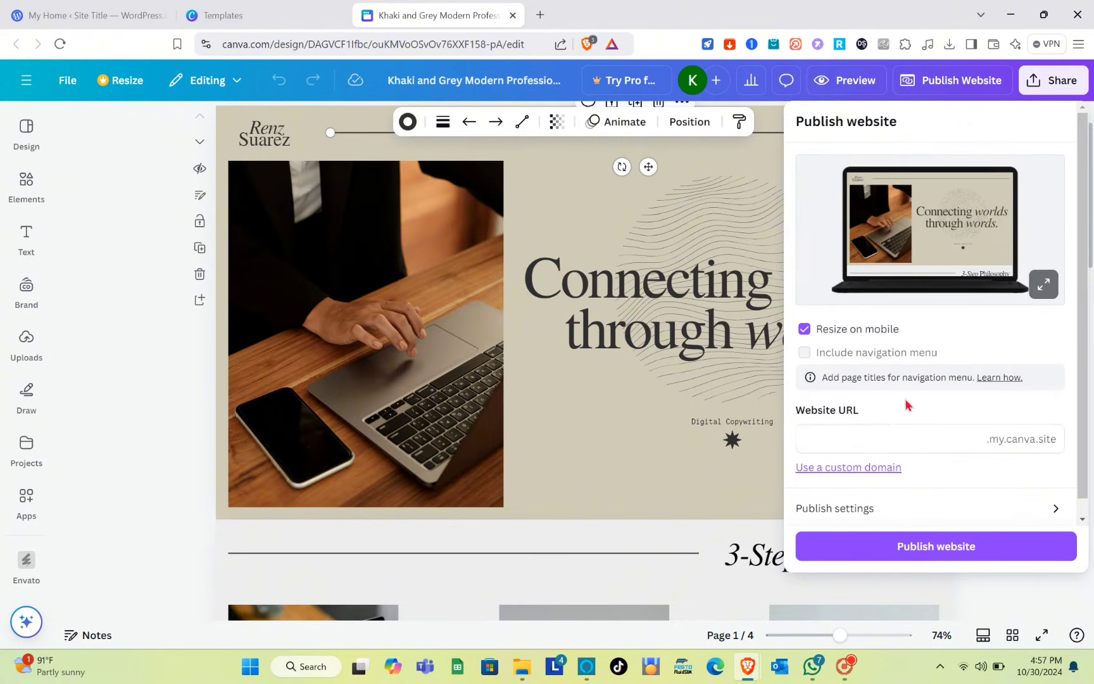
{"action": "left_click", "coordinate": [967, 557]}
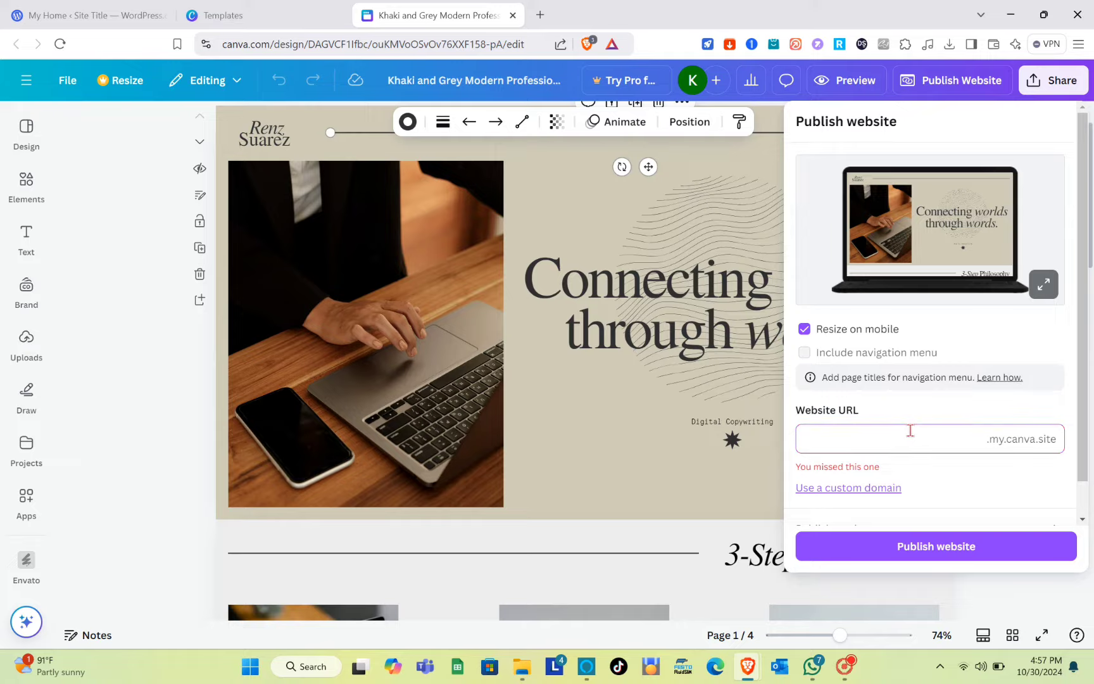
{"action": "left_click", "coordinate": [910, 430]}
{"action": "type", "text": "koy"}
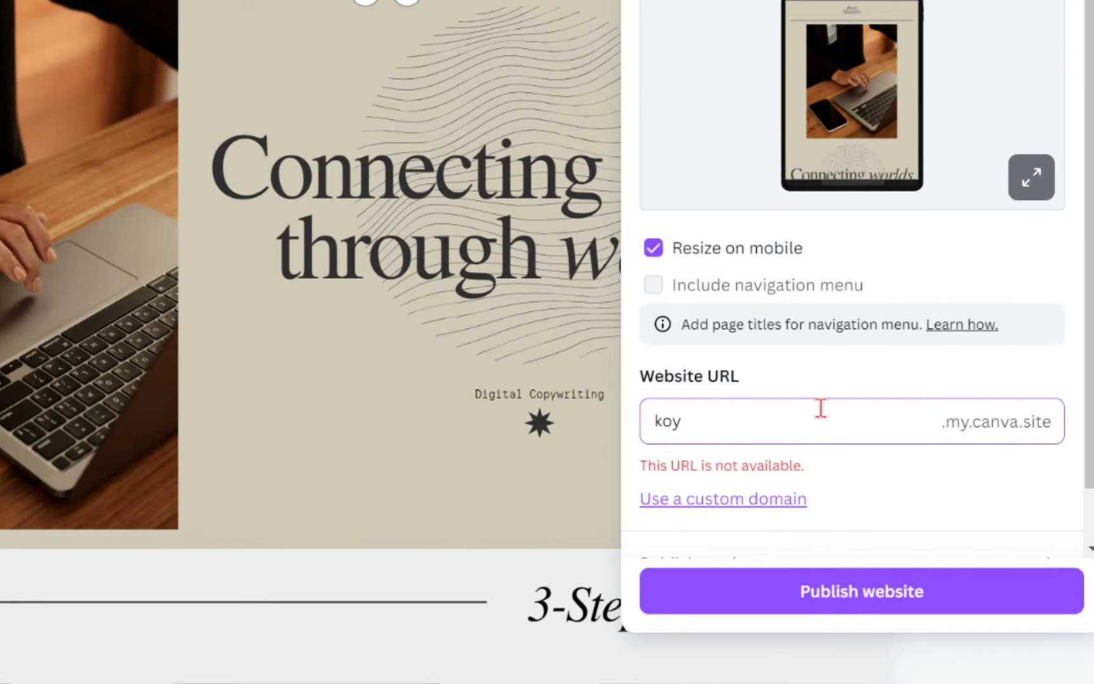
{"action": "type", "text": "koy"}
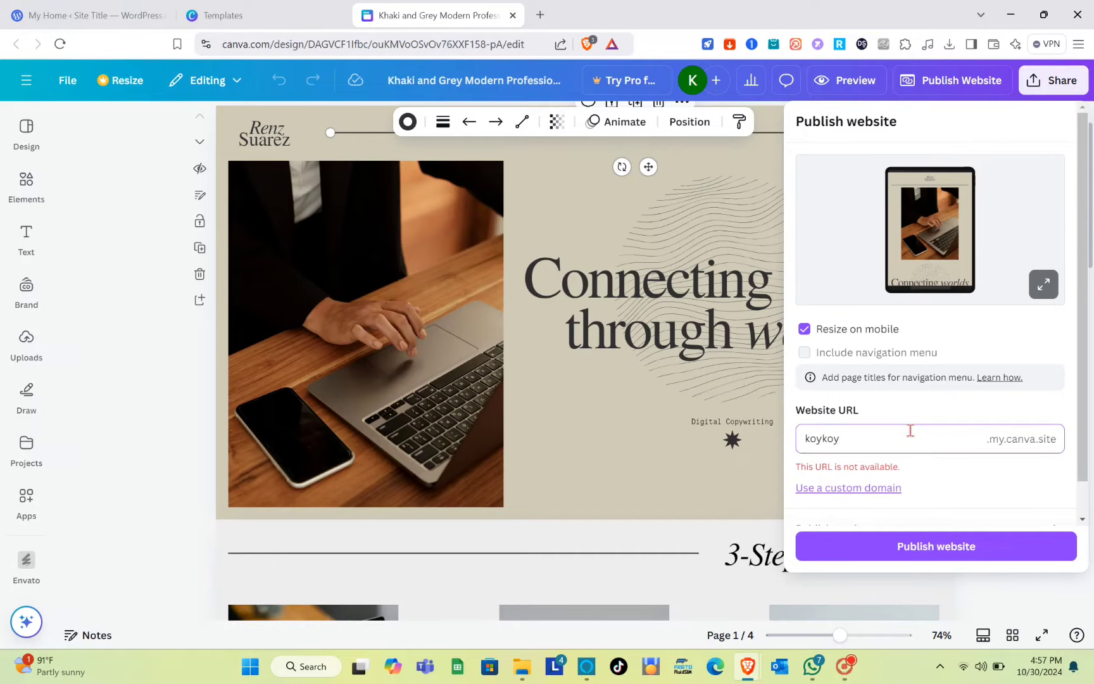
{"action": "scroll", "coordinate": [884, 469], "scroll_direction": "down", "scroll_amount": 1}
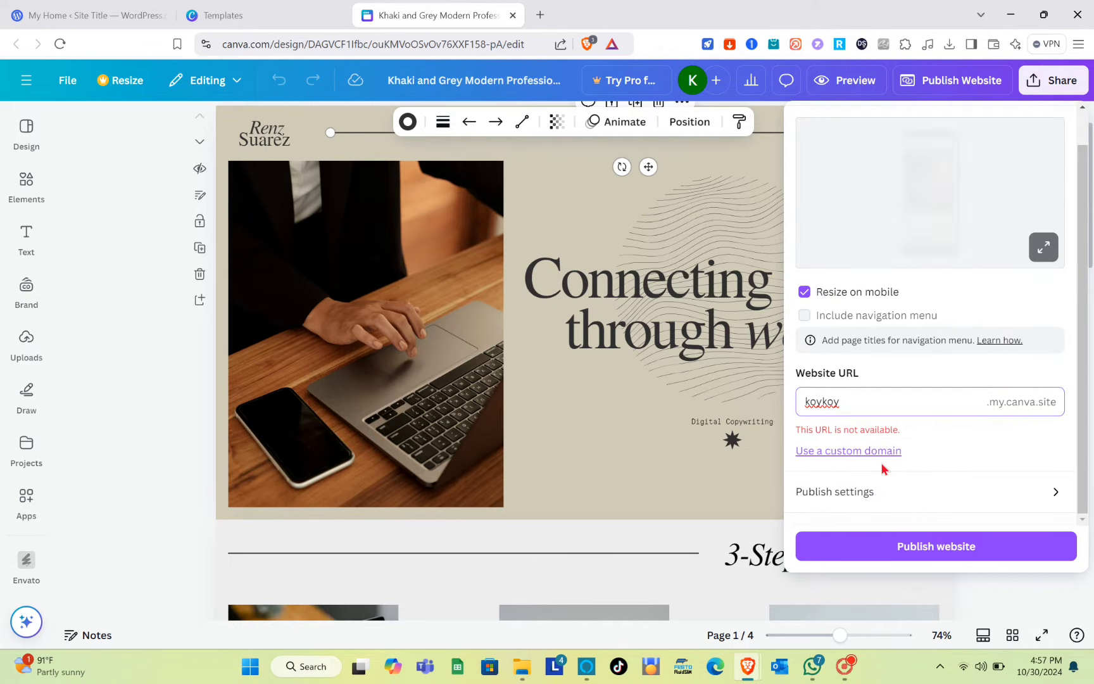
{"action": "scroll", "coordinate": [883, 397], "scroll_direction": "up", "scroll_amount": 1}
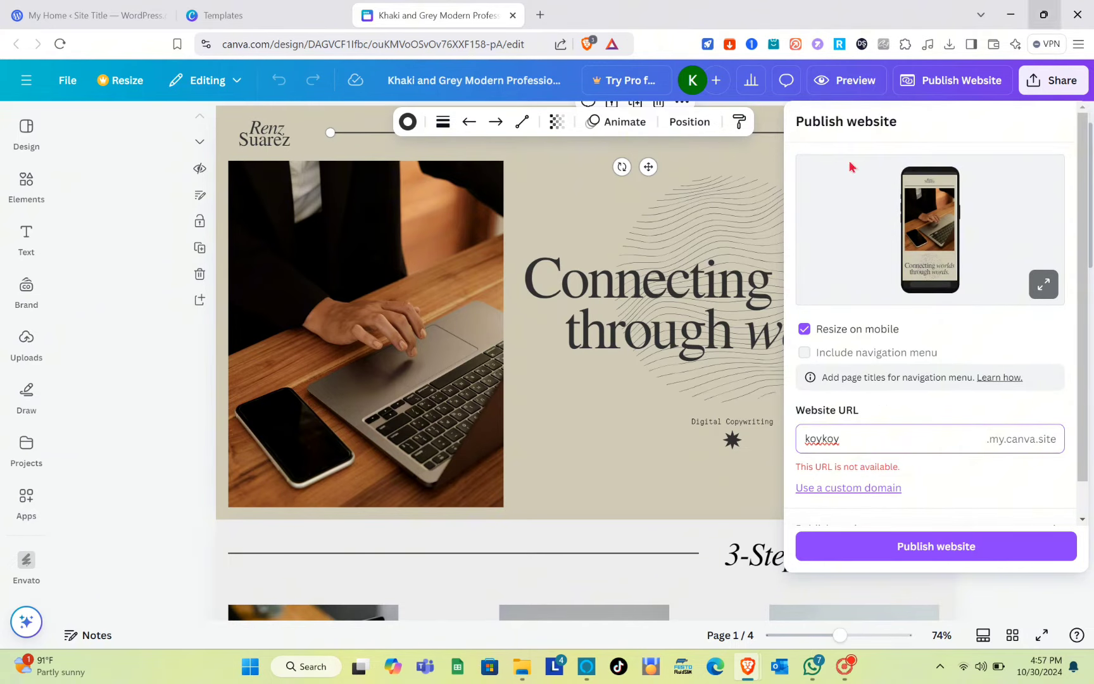
{"action": "left_click", "coordinate": [737, 385]}
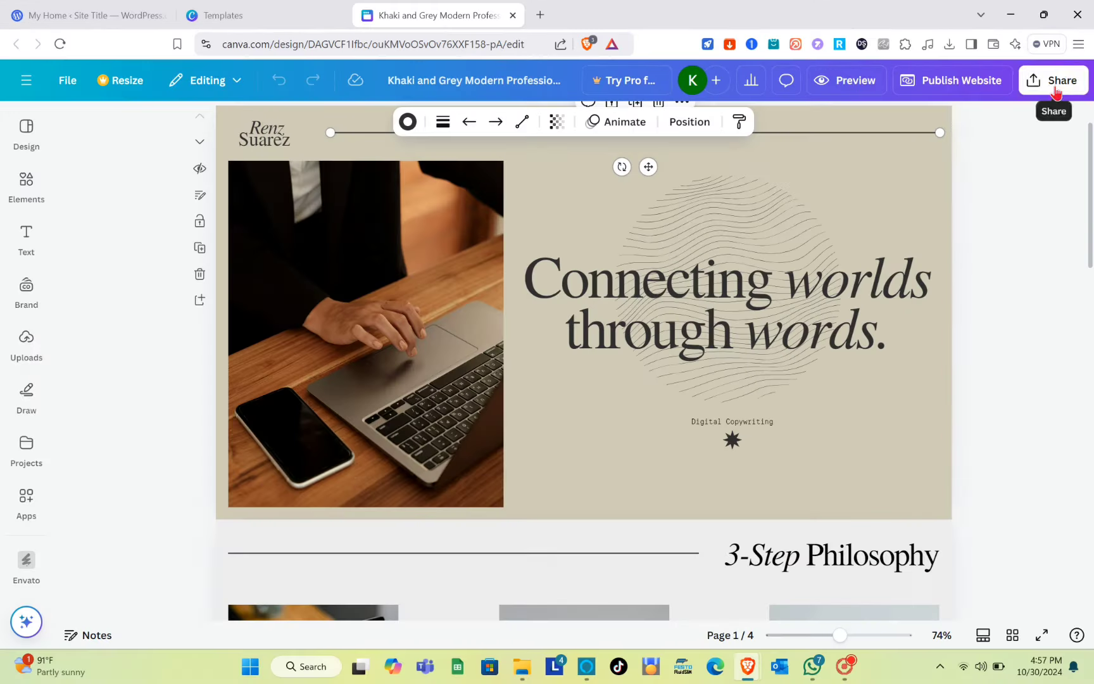
Create an embed for the design through the sharing options and copy its HTML embed code
{"action": "left_click", "coordinate": [1031, 145]}
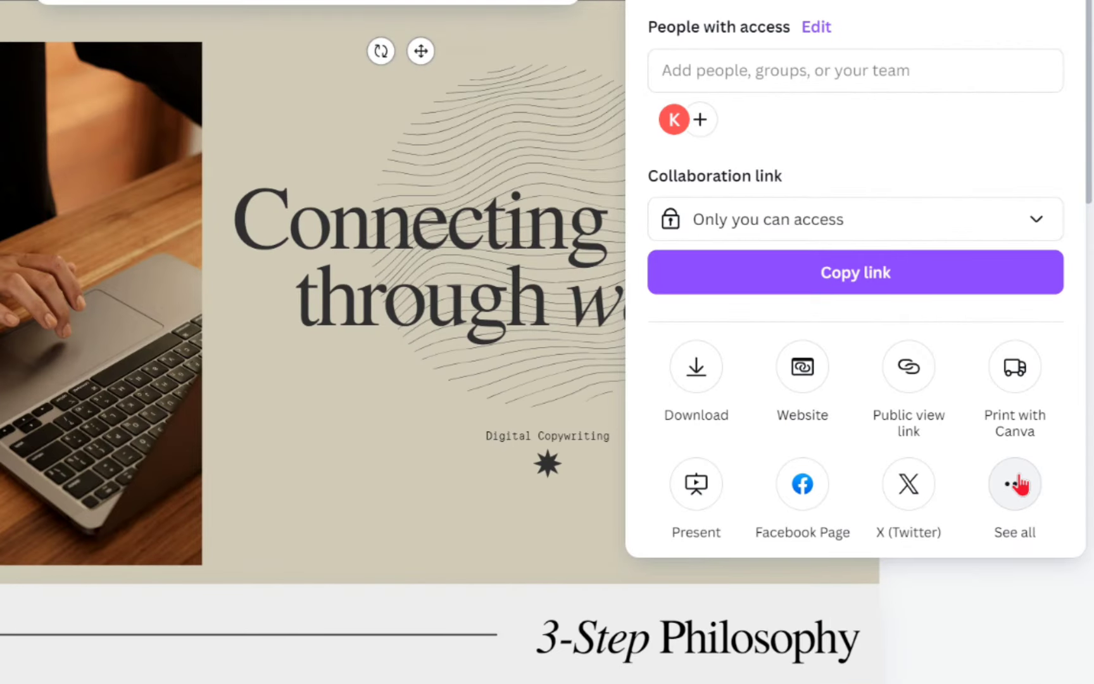
{"action": "left_click", "coordinate": [1016, 483]}
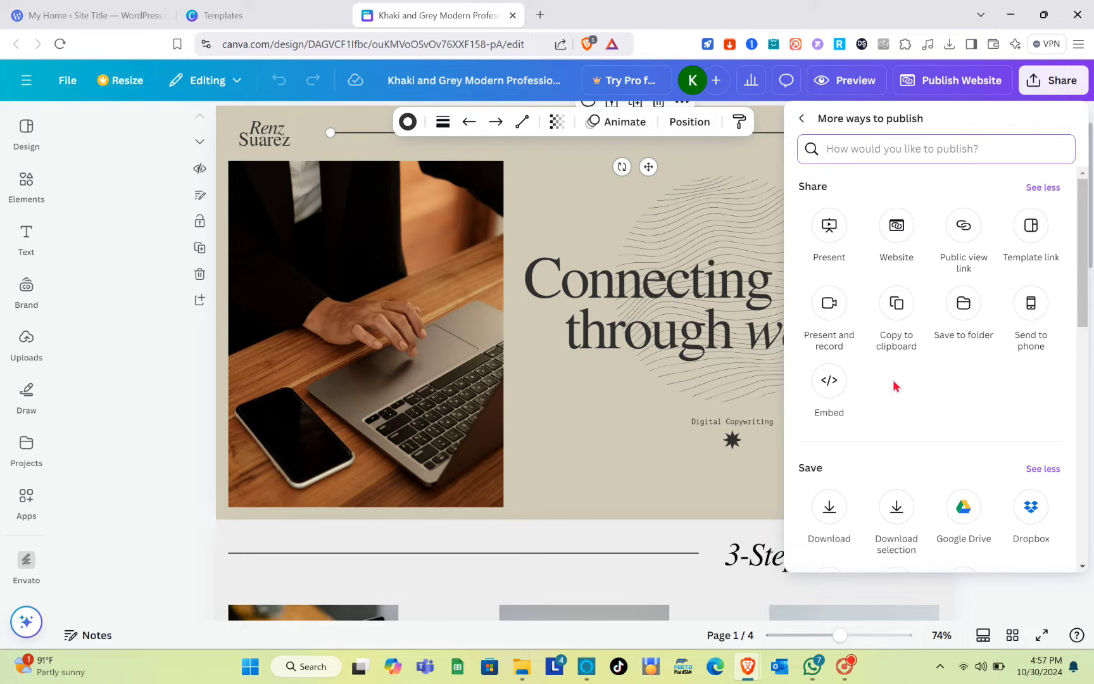
{"action": "scroll", "coordinate": [890, 412], "scroll_direction": "down", "scroll_amount": 5}
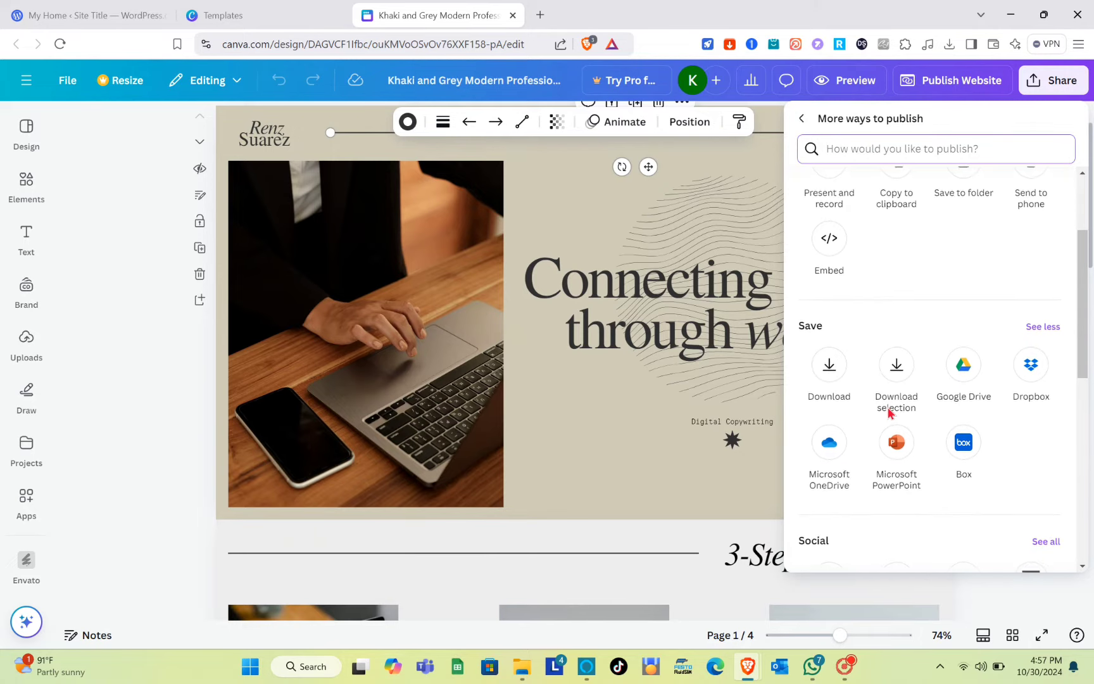
{"action": "scroll", "coordinate": [890, 413], "scroll_direction": "down", "scroll_amount": 5}
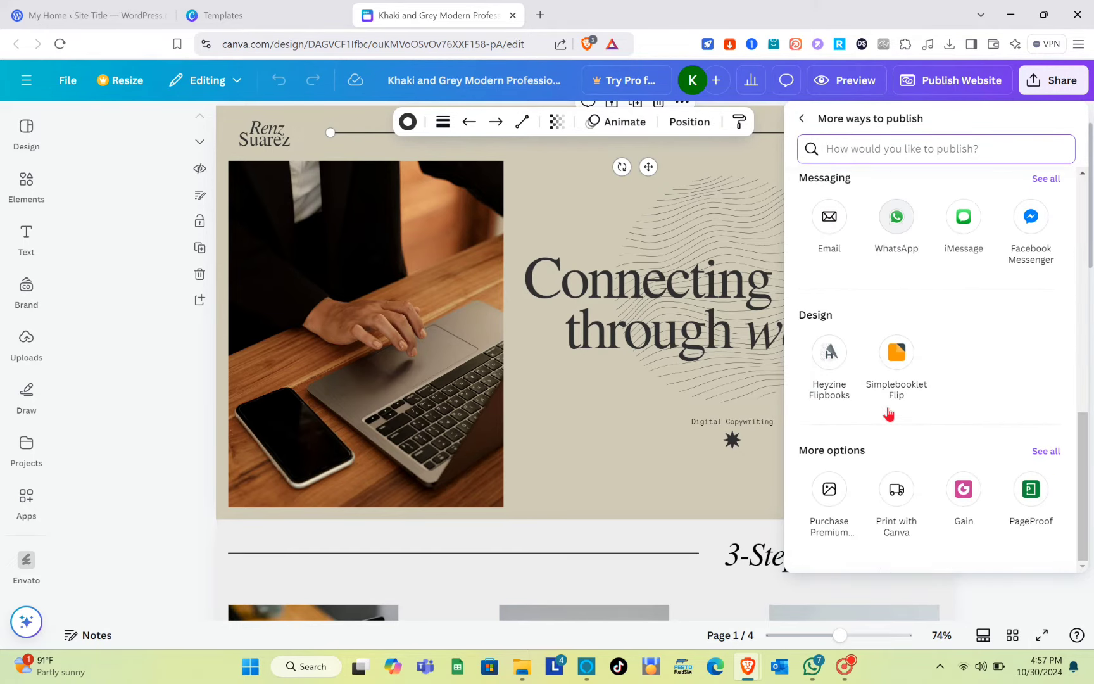
{"action": "scroll", "coordinate": [890, 413], "scroll_direction": "up", "scroll_amount": 10}
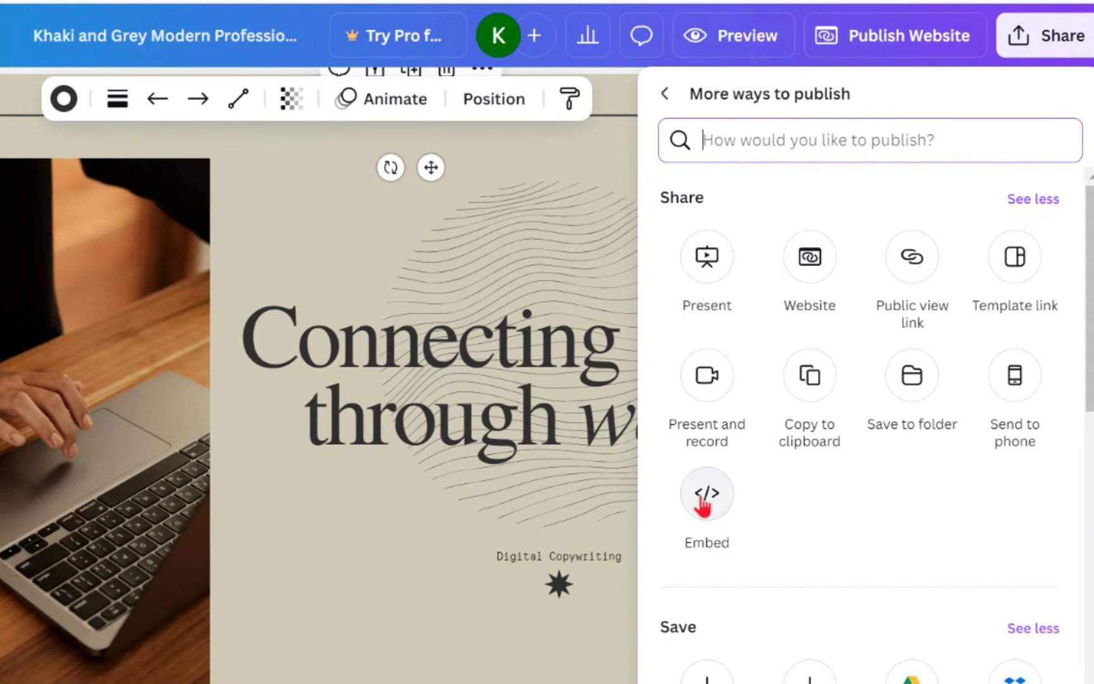
{"action": "left_click", "coordinate": [828, 383]}
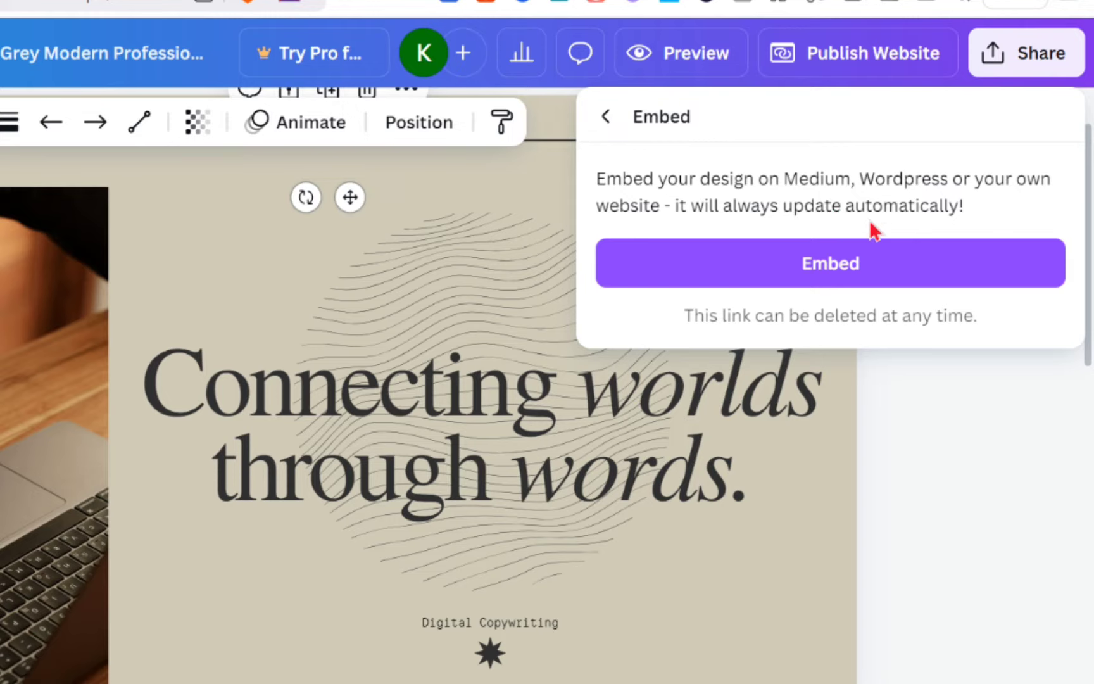
{"action": "left_click", "coordinate": [844, 260]}
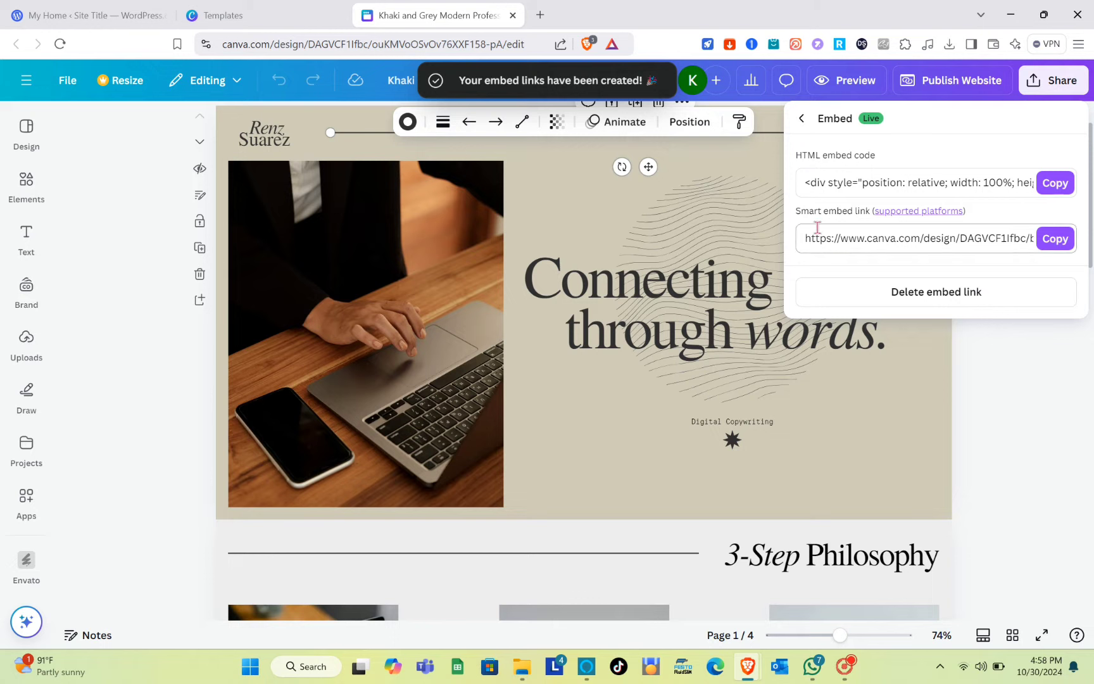
{"action": "left_click", "coordinate": [1047, 184]}
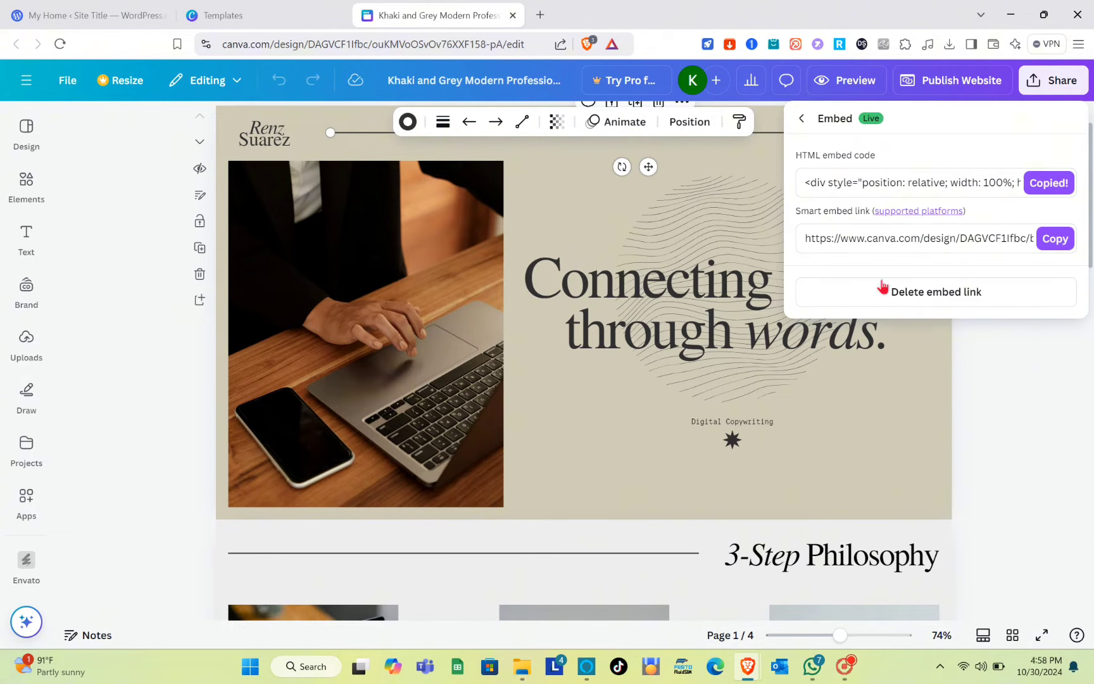
Switch to the WordPress site dashboard and start a new post
{"action": "left_click", "coordinate": [171, 13]}
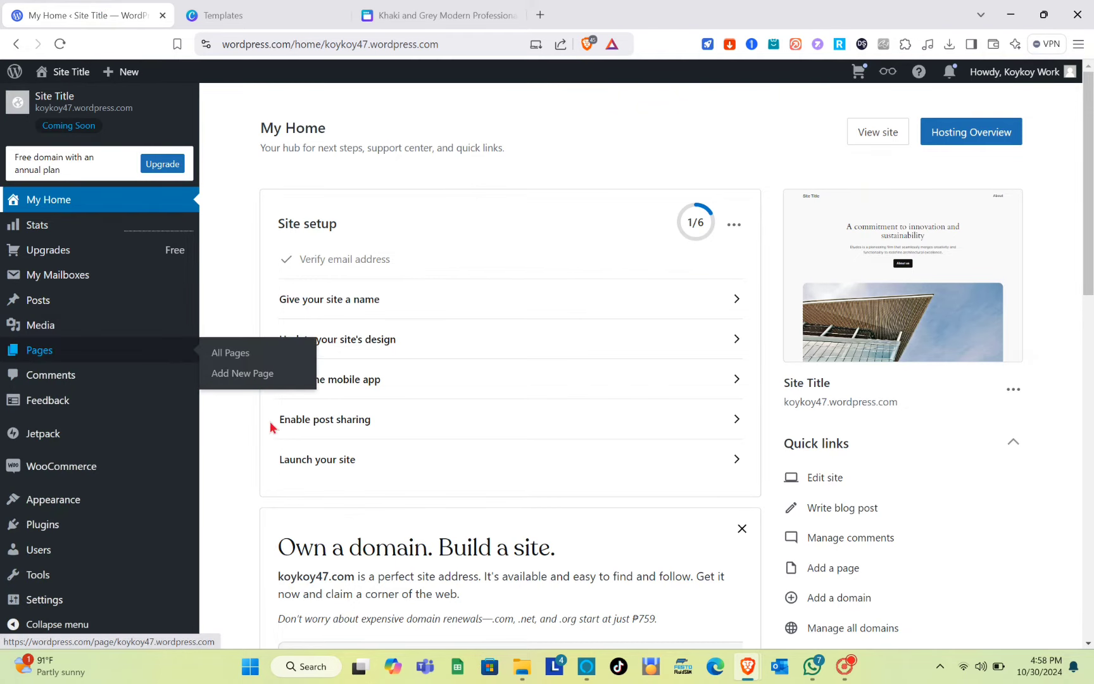
{"action": "mouse_move", "coordinate": [43, 314]}
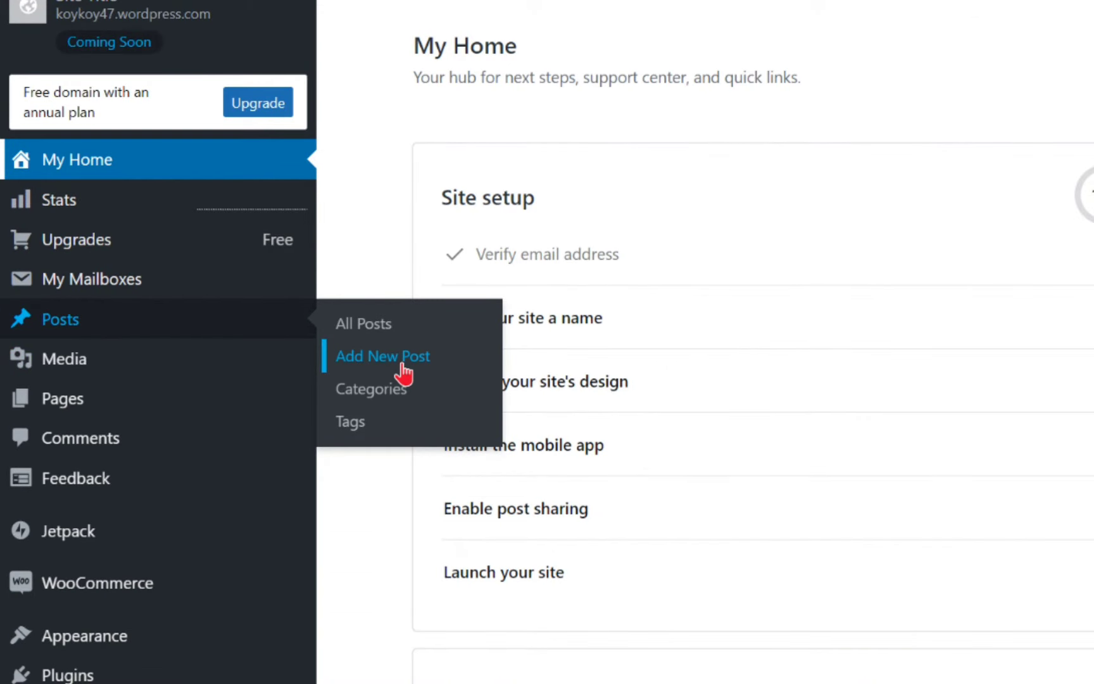
{"action": "left_click", "coordinate": [403, 362]}
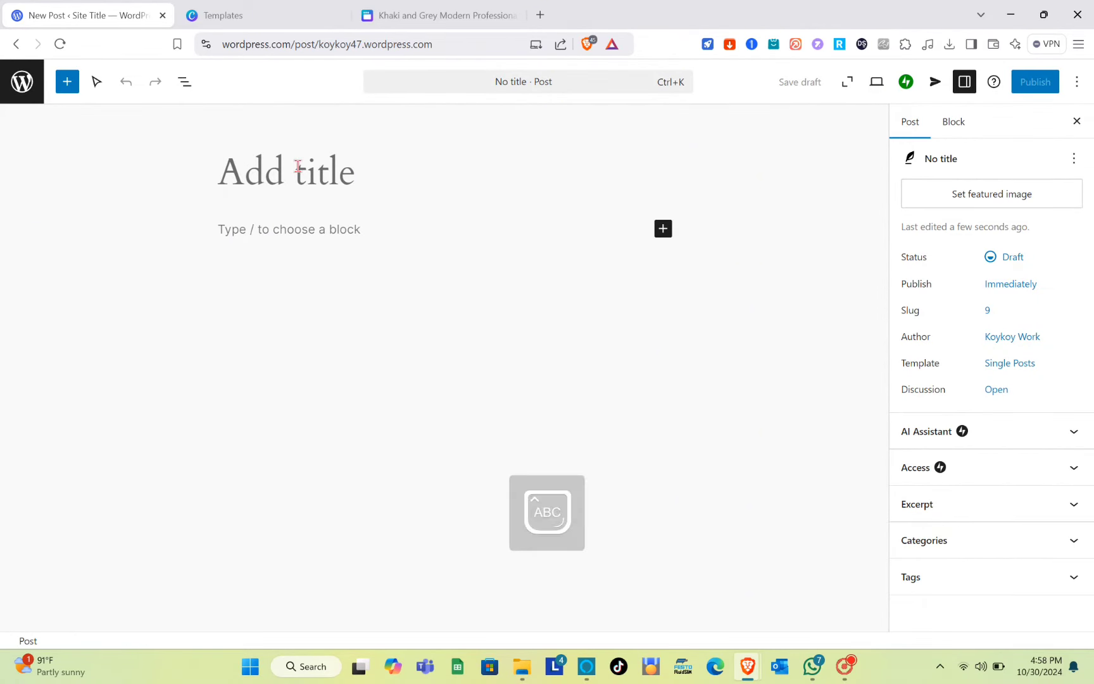
Title the new post "Sample Website From Canva"
{"action": "type", "text": "Sample WE"}
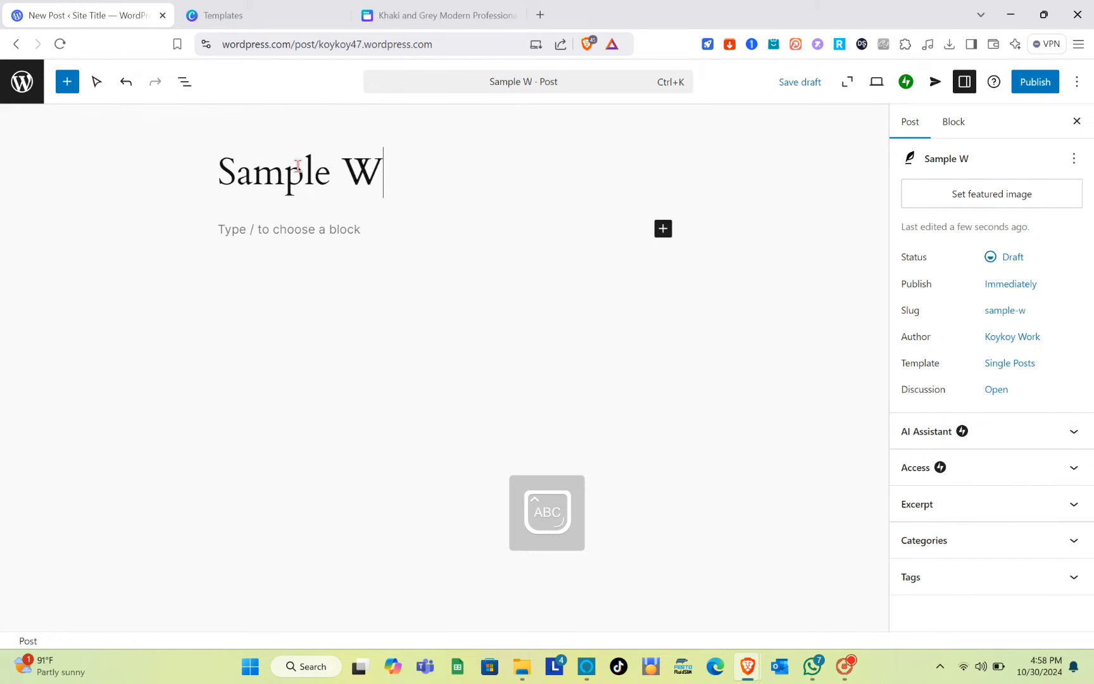
{"action": "key", "text": "BackSpace"}
{"action": "type", "text": "ebiste From"}
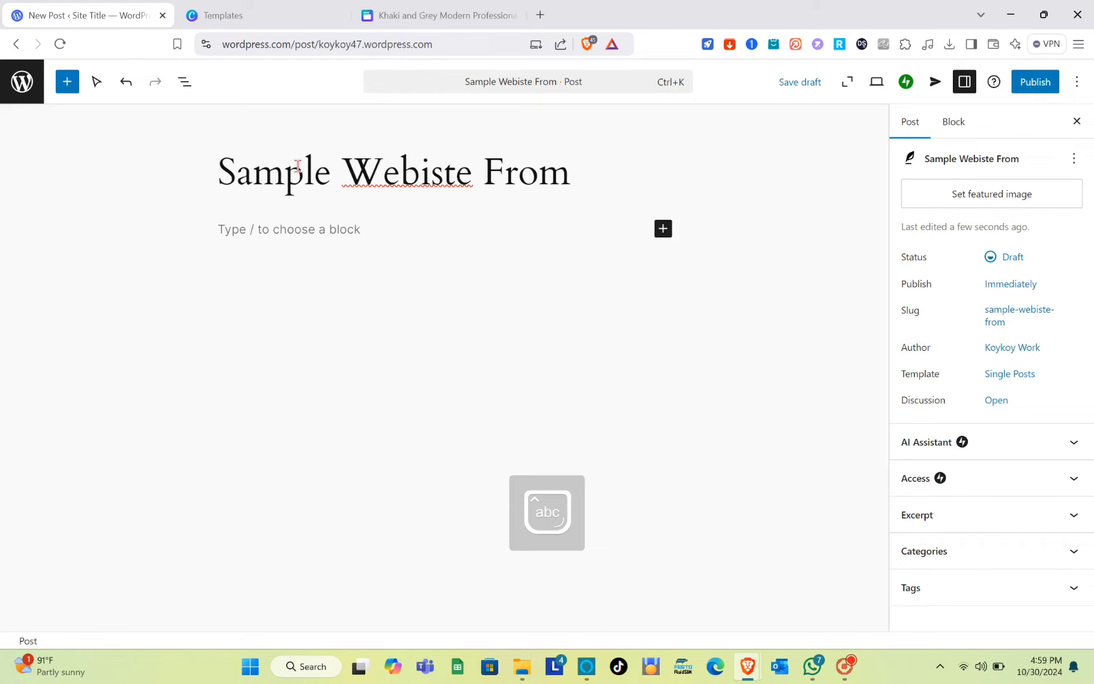
{"action": "key", "text": "BackSpace"}
{"action": "key", "text": "BackSpace"}
{"action": "key", "text": "BackSpace"}
{"action": "key", "text": "BackSpace"}
{"action": "key", "text": "BackSpace"}
{"action": "key", "text": "BackSpace"}
{"action": "key", "text": "BackSpace"}
{"action": "key", "text": "BackSpace"}
{"action": "key", "text": "BackSpace"}
{"action": "type", "text": "site Frome"}
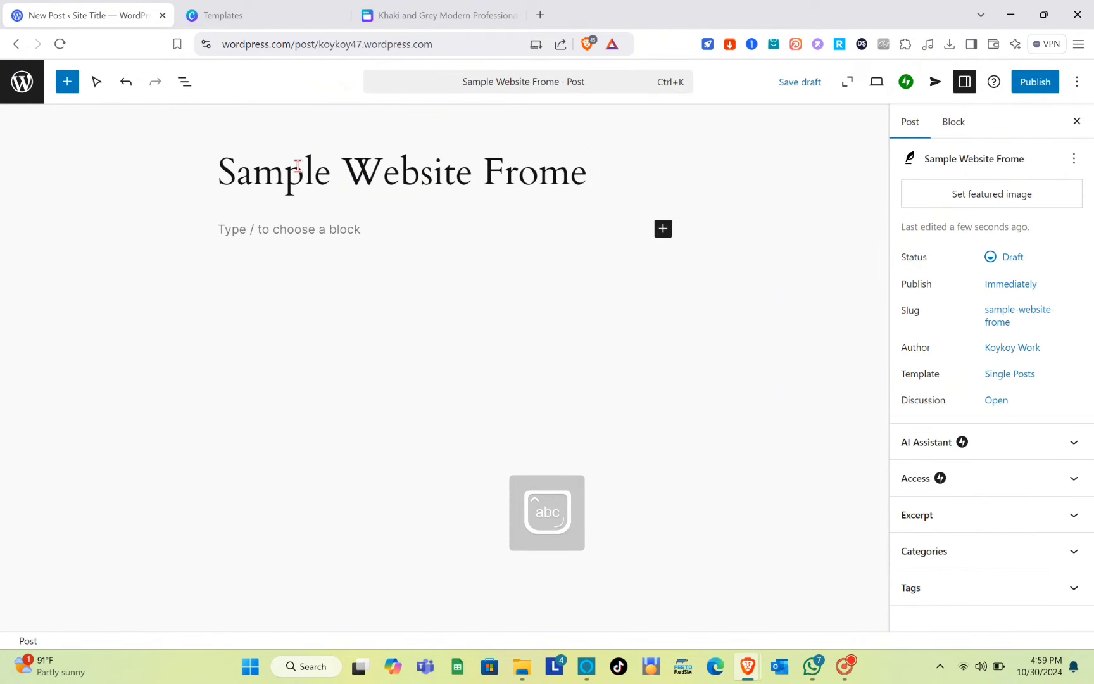
{"action": "key", "text": "BackSpace"}
{"action": "type", "text": "Can"}
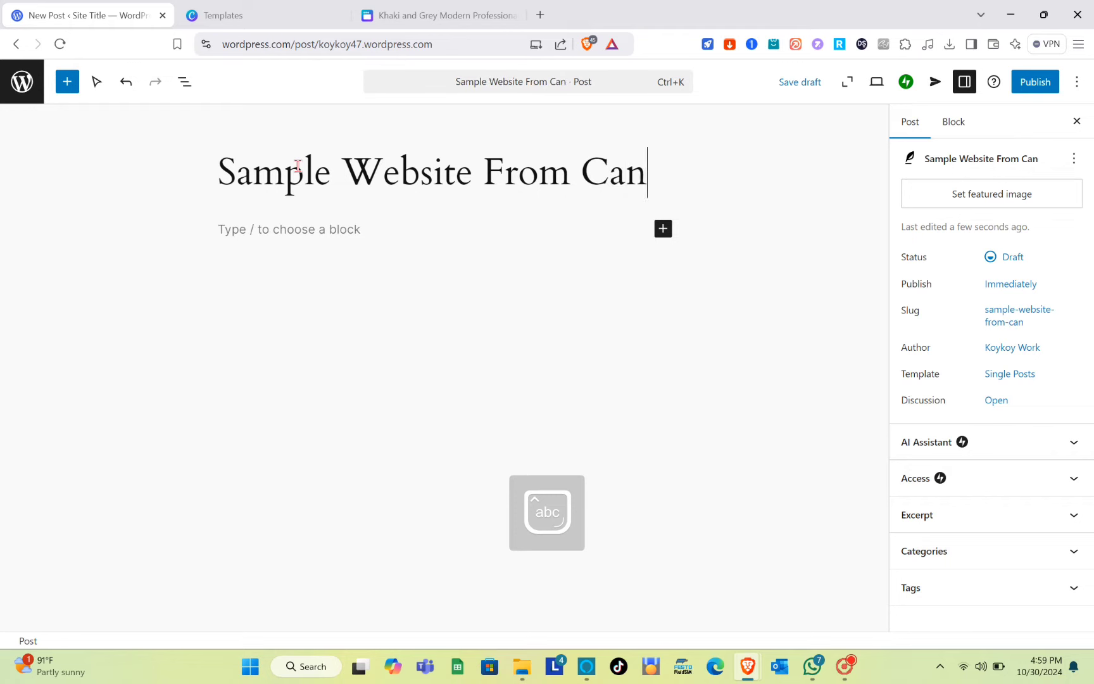
{"action": "type", "text": "va"}
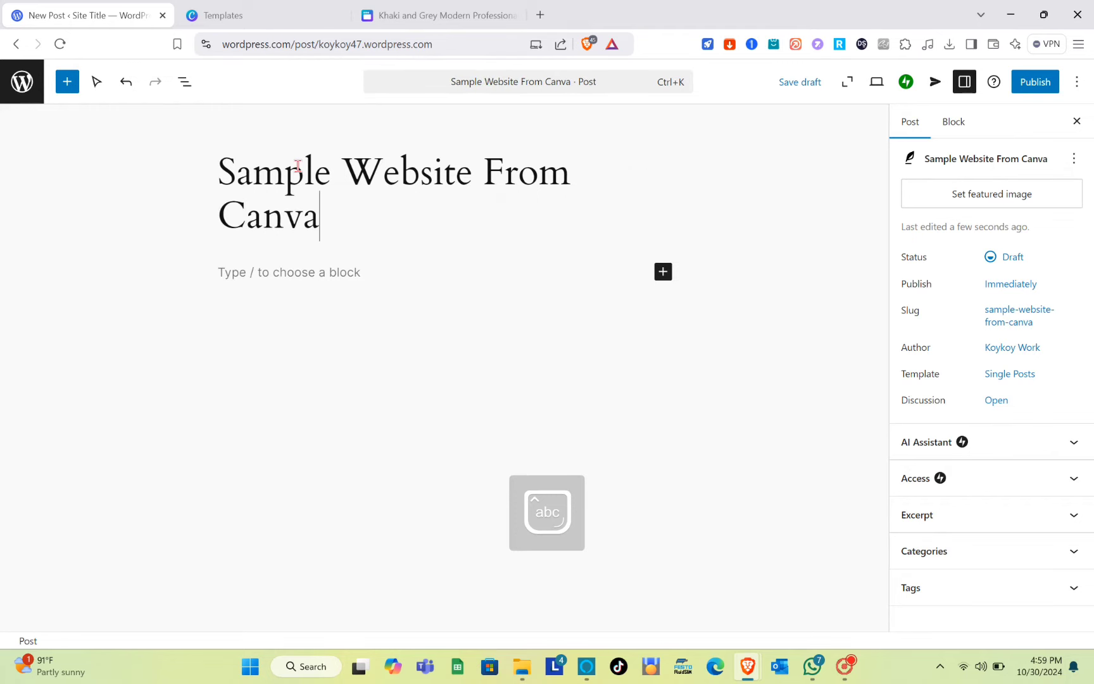
{"action": "left_click", "coordinate": [273, 277]}
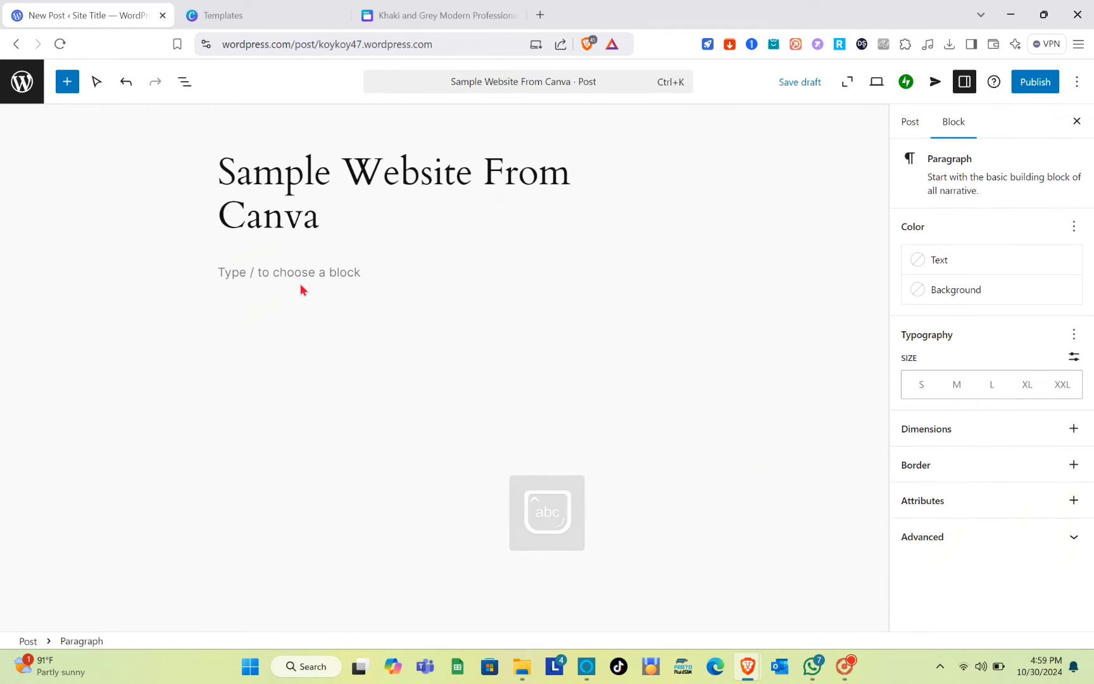
{"action": "left_click", "coordinate": [429, 210]}
{"action": "left_click", "coordinate": [373, 334]}
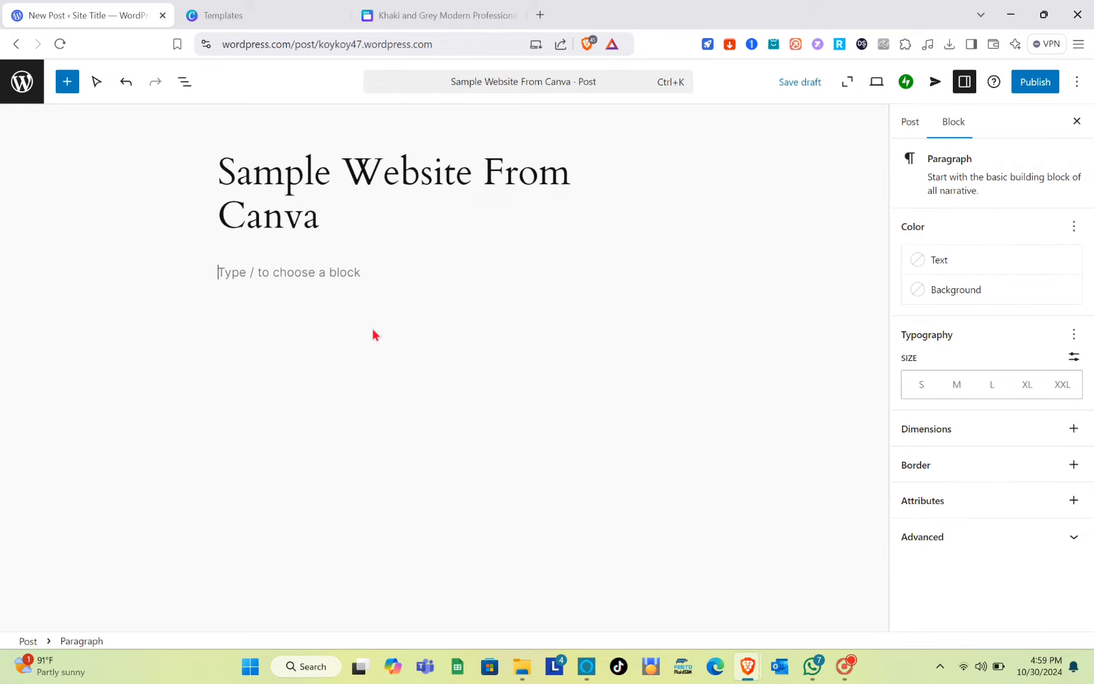
{"action": "left_click", "coordinate": [335, 222]}
Search the block library for "ht" and insert a Custom HTML block below the post title
{"action": "left_click", "coordinate": [373, 272]}
{"action": "left_click", "coordinate": [64, 88]}
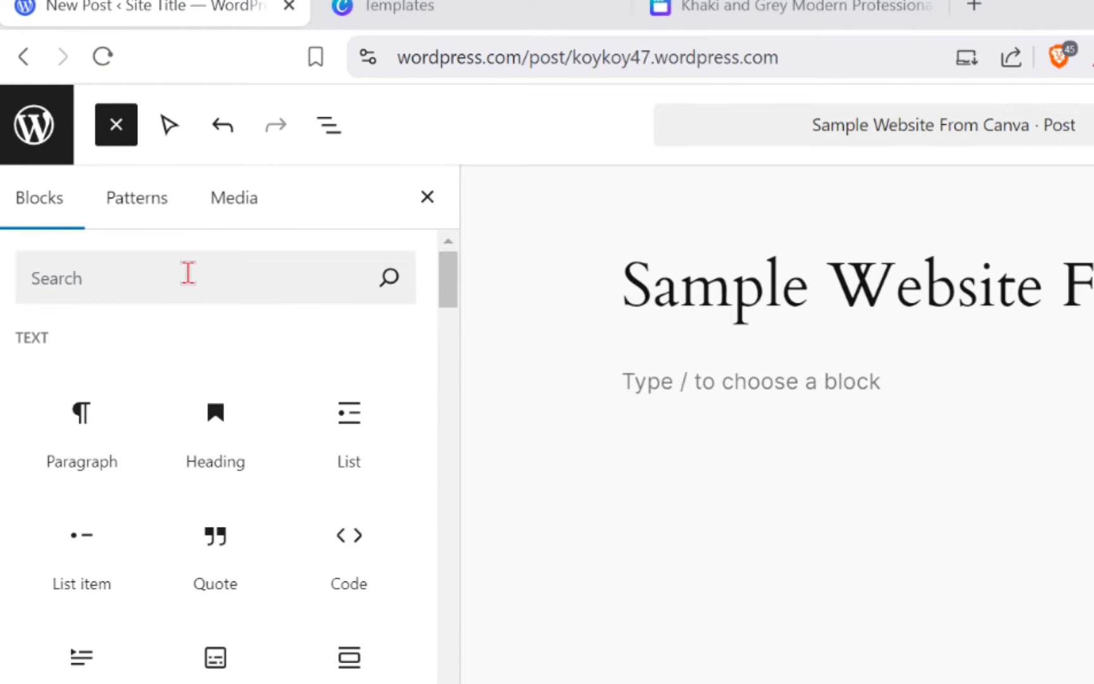
{"action": "scroll", "coordinate": [256, 636], "scroll_direction": "down", "scroll_amount": 2}
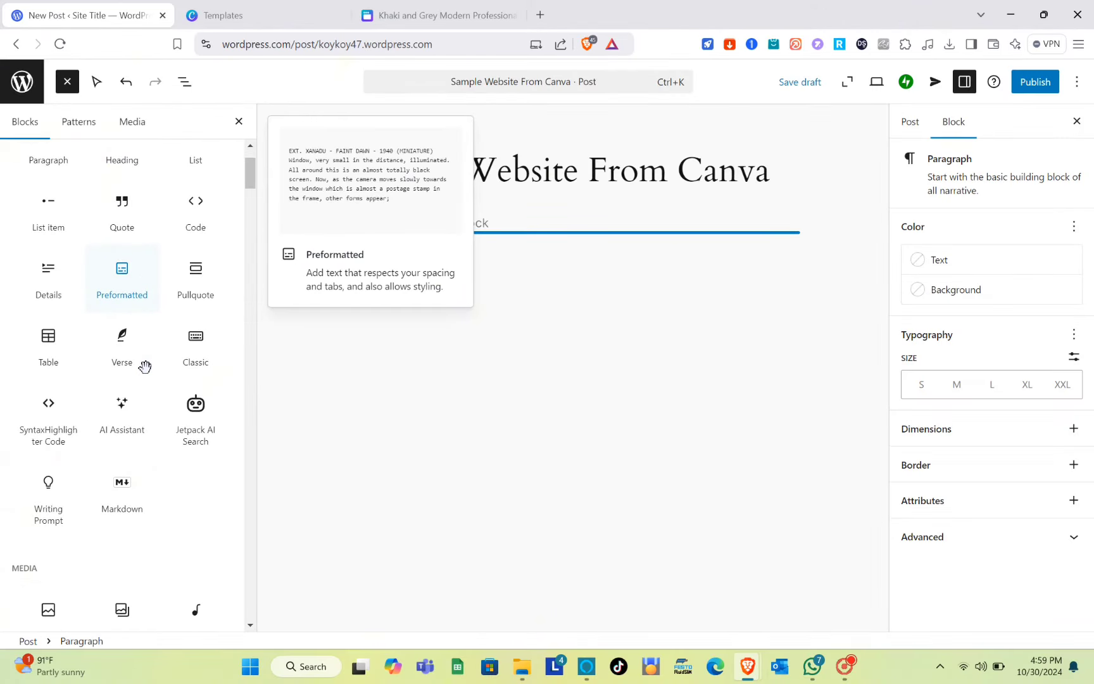
{"action": "scroll", "coordinate": [144, 366], "scroll_direction": "down", "scroll_amount": 3}
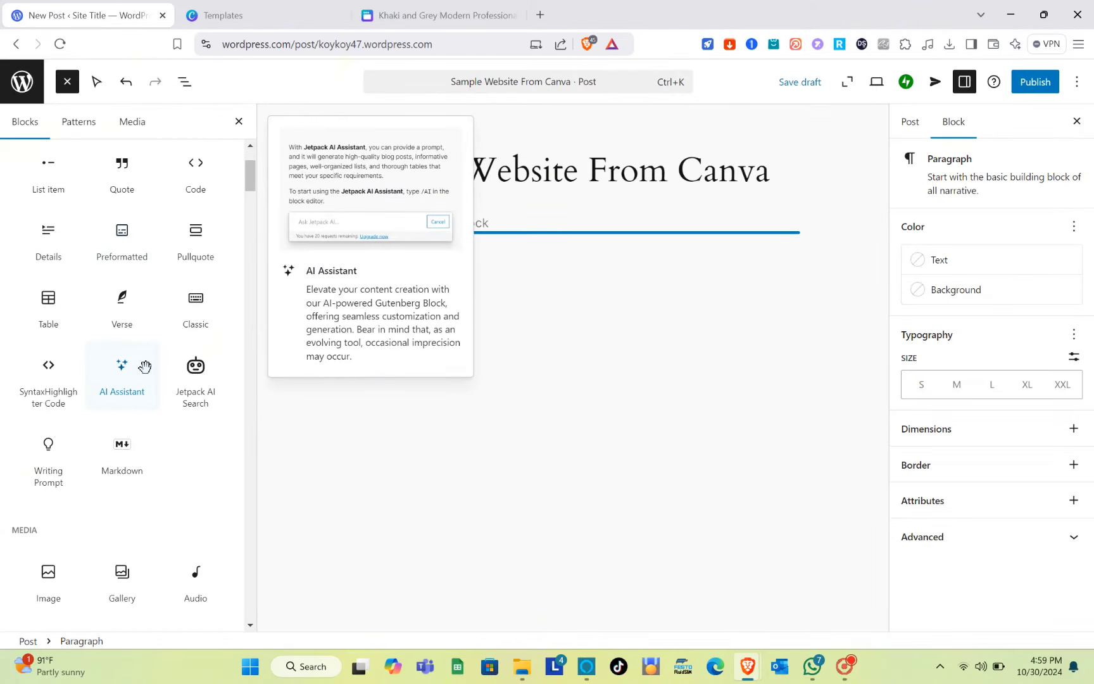
{"action": "scroll", "coordinate": [145, 366], "scroll_direction": "up", "scroll_amount": 5}
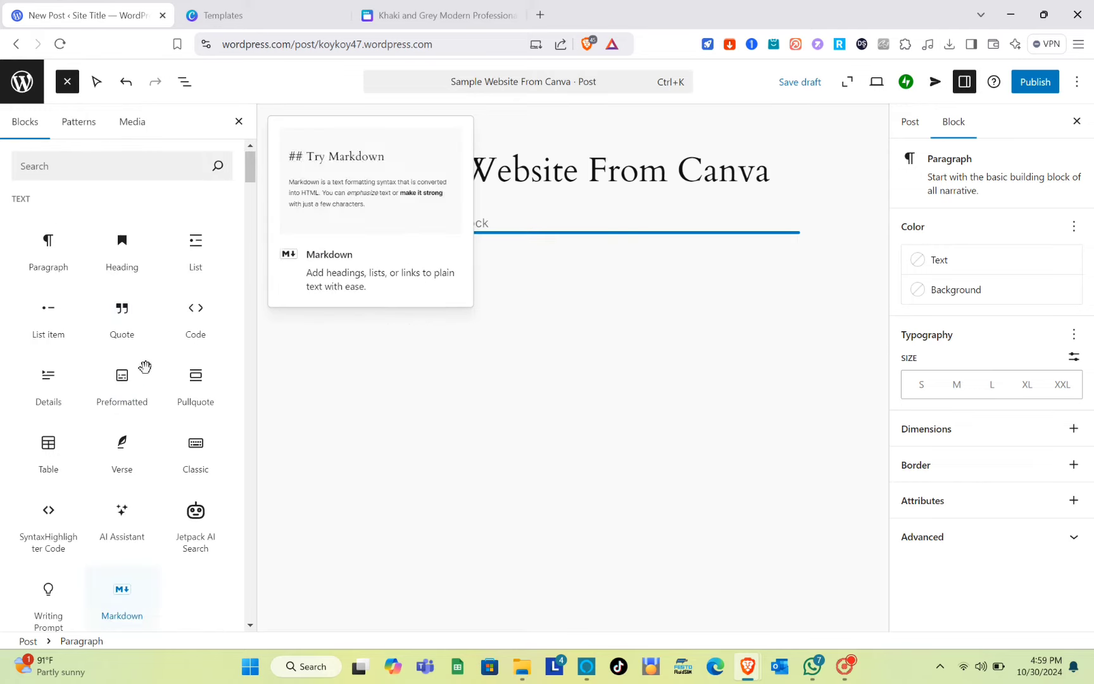
{"action": "left_click", "coordinate": [112, 164]}
{"action": "type", "text": "ht"}
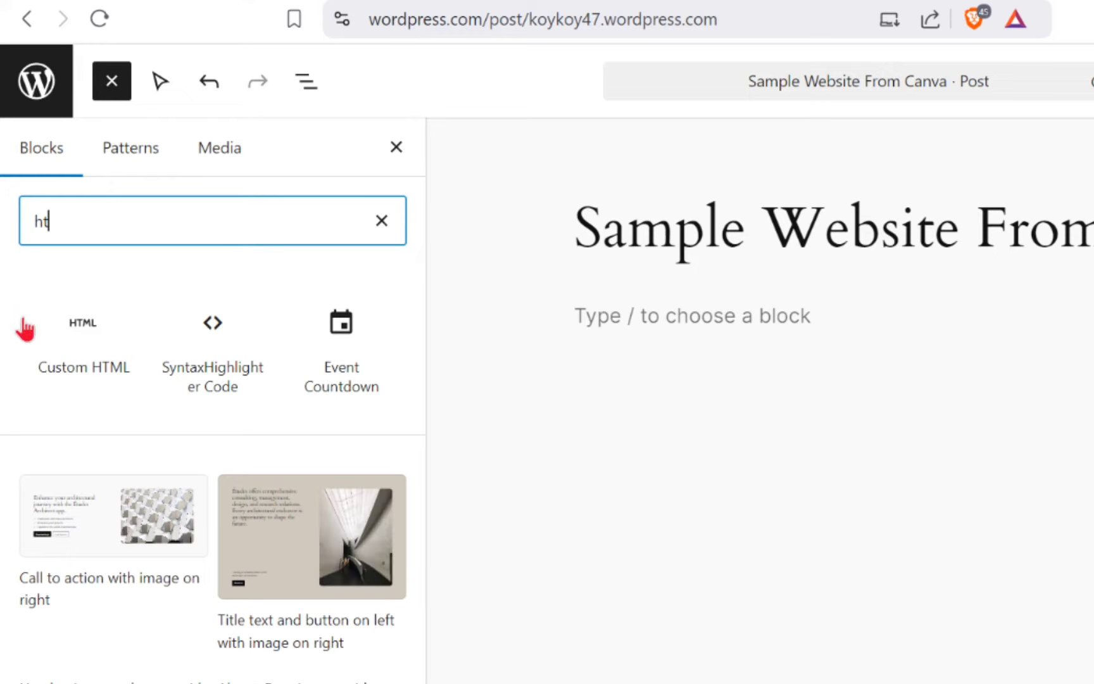
{"action": "mouse_move", "coordinate": [34, 376]}
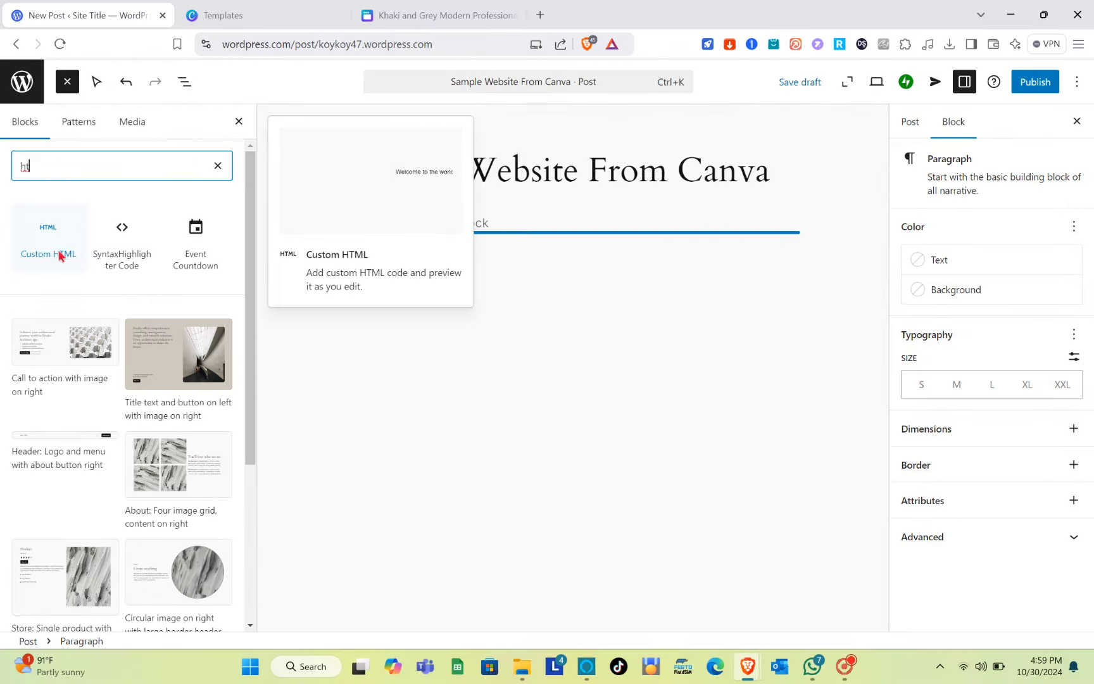
{"action": "left_click", "coordinate": [101, 371]}
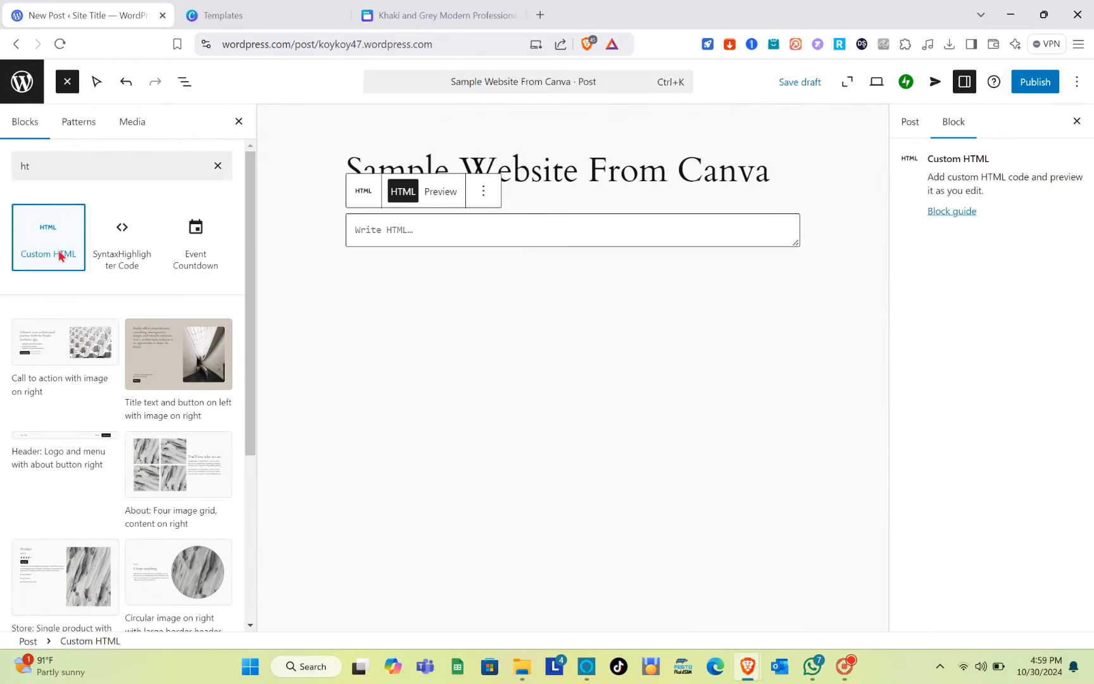
{"action": "left_click", "coordinate": [393, 229]}
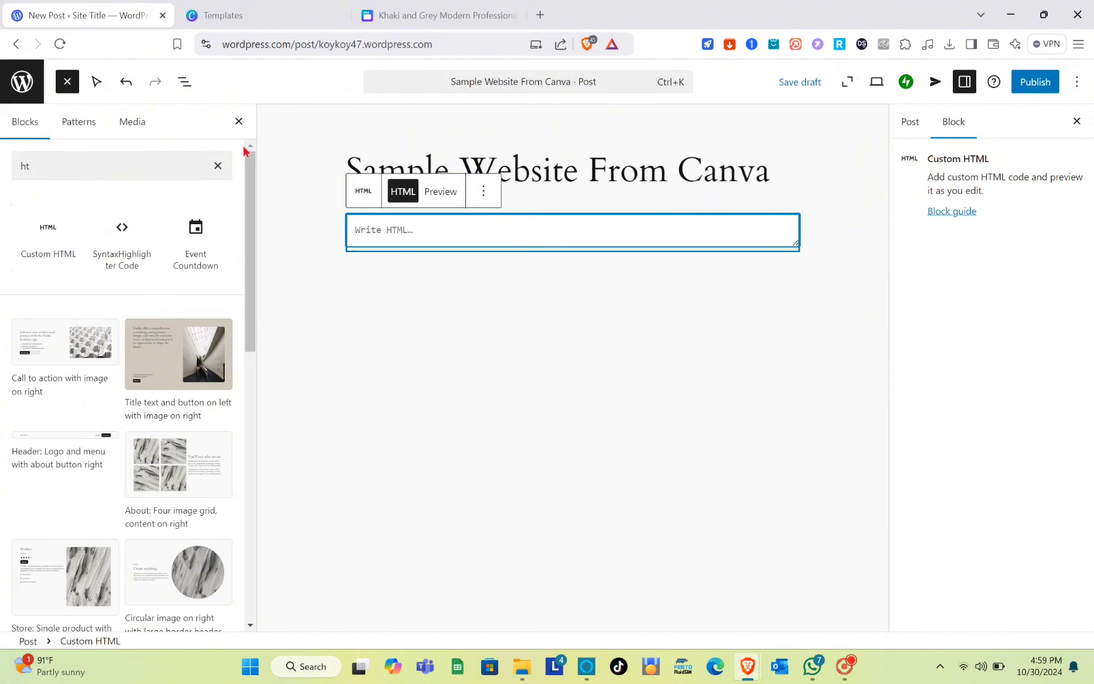
{"action": "left_click", "coordinate": [240, 124]}
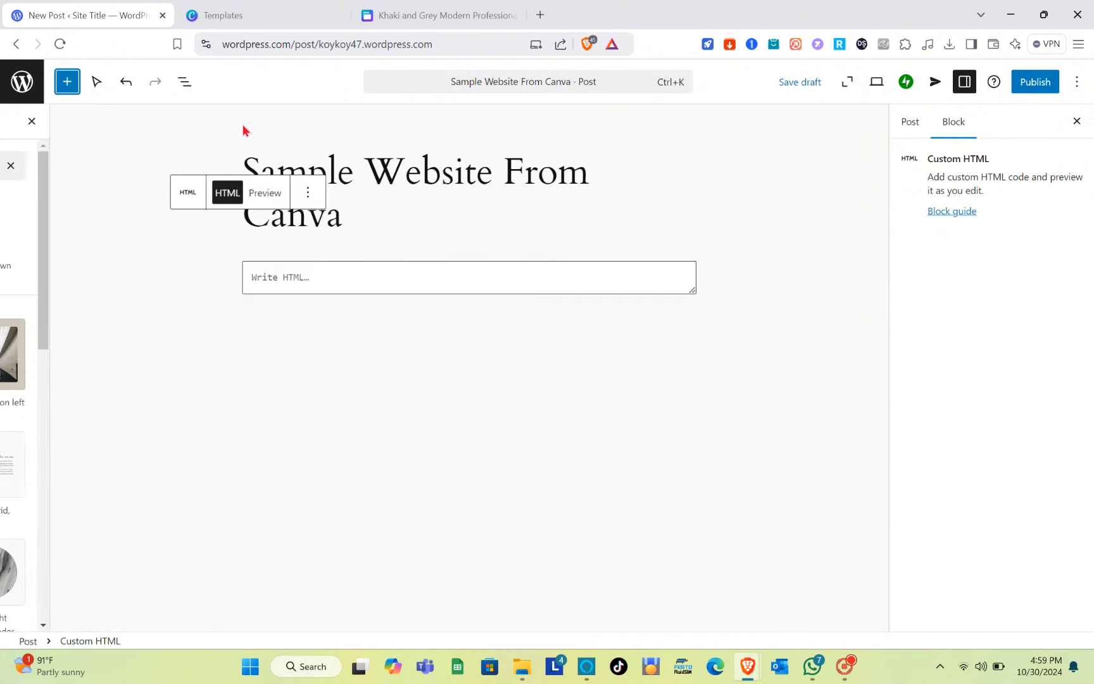
Copy the design's HTML embed code again from Canva and paste it into the post's Custom HTML block
{"action": "left_click", "coordinate": [347, 281]}
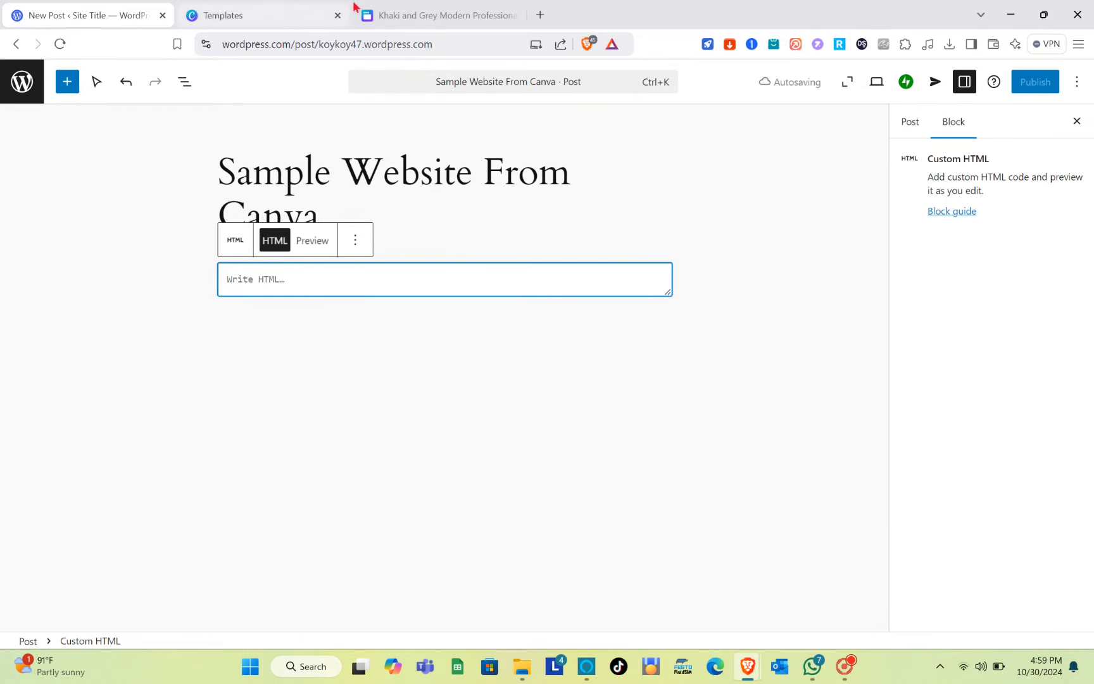
{"action": "left_click", "coordinate": [435, 14]}
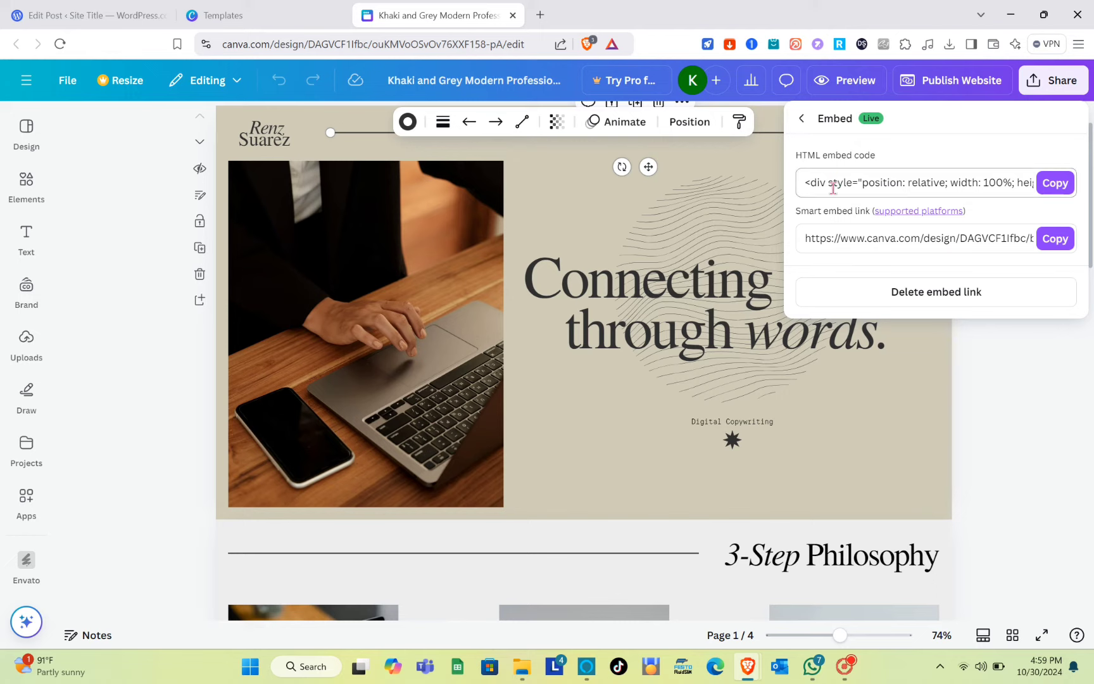
{"action": "left_click", "coordinate": [1050, 188]}
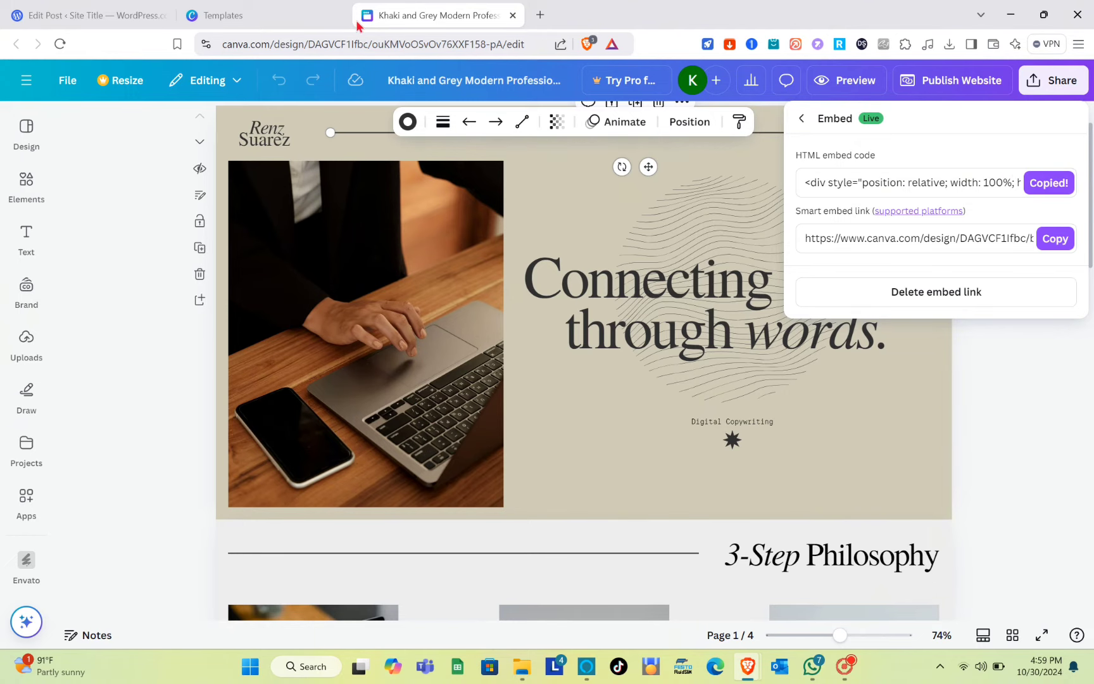
{"action": "left_click", "coordinate": [93, 13]}
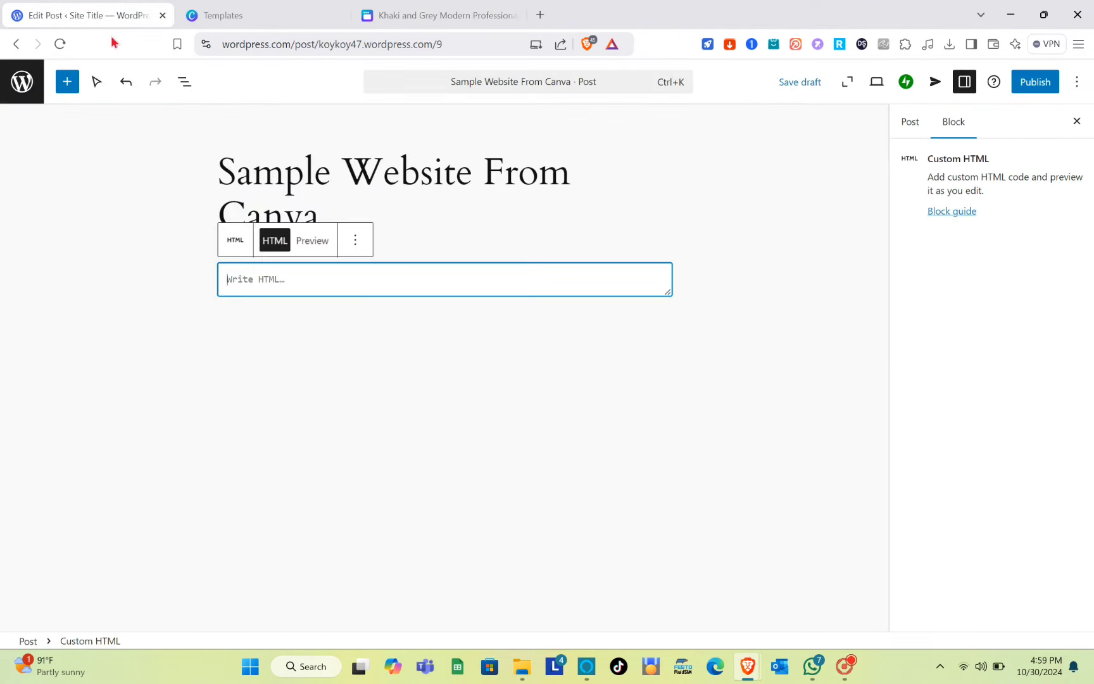
{"action": "right_click", "coordinate": [305, 283]}
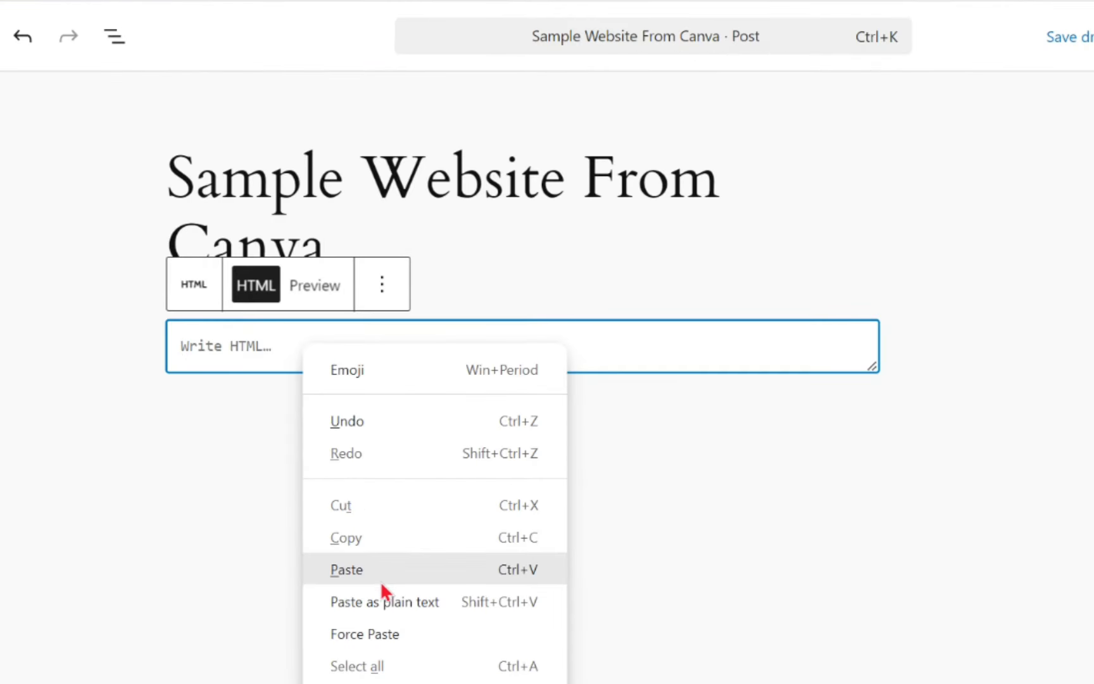
{"action": "left_click", "coordinate": [382, 576]}
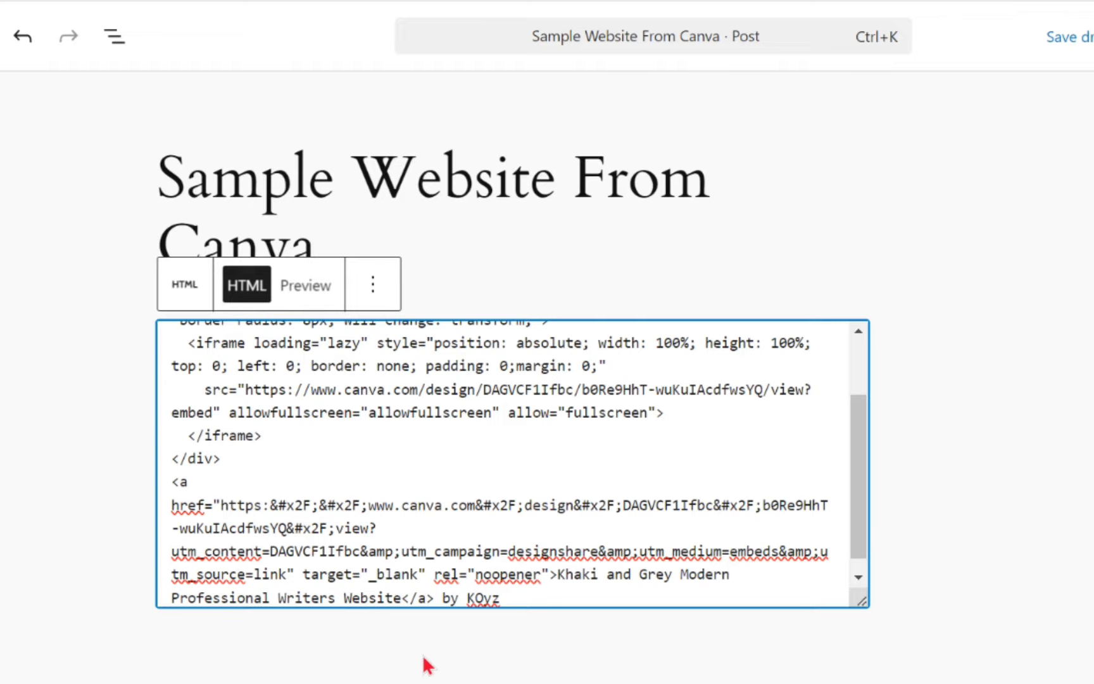
{"action": "scroll", "coordinate": [548, 538], "scroll_direction": "up", "scroll_amount": 2}
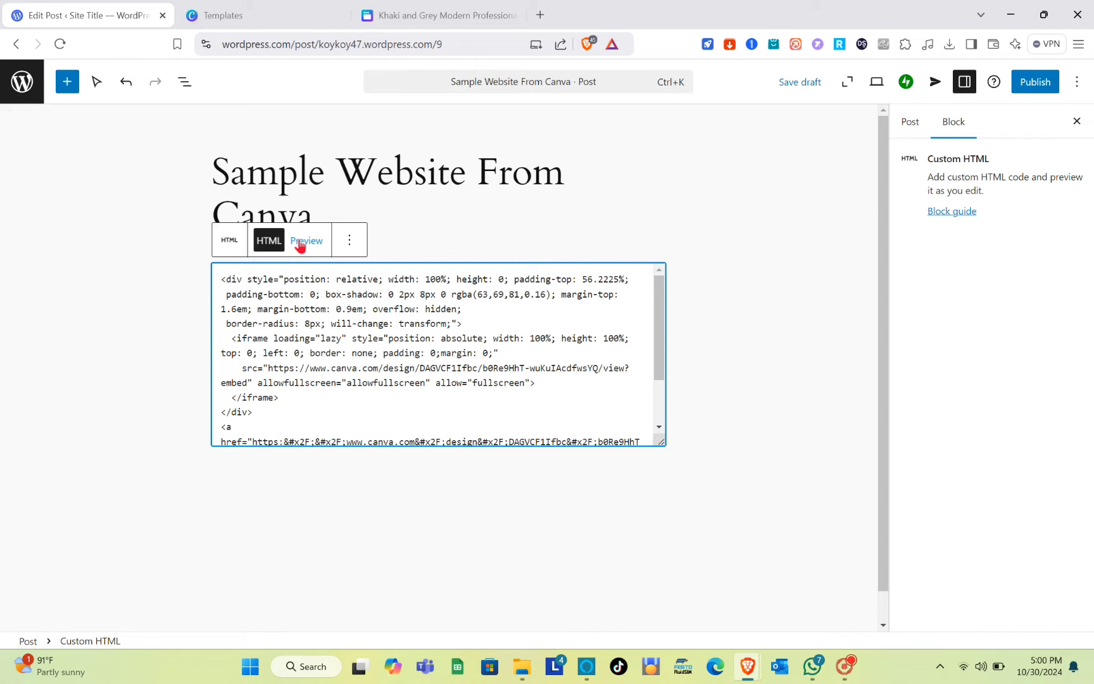
Preview the Custom HTML block and page forward and back through the embedded website design
{"action": "left_click", "coordinate": [300, 246]}
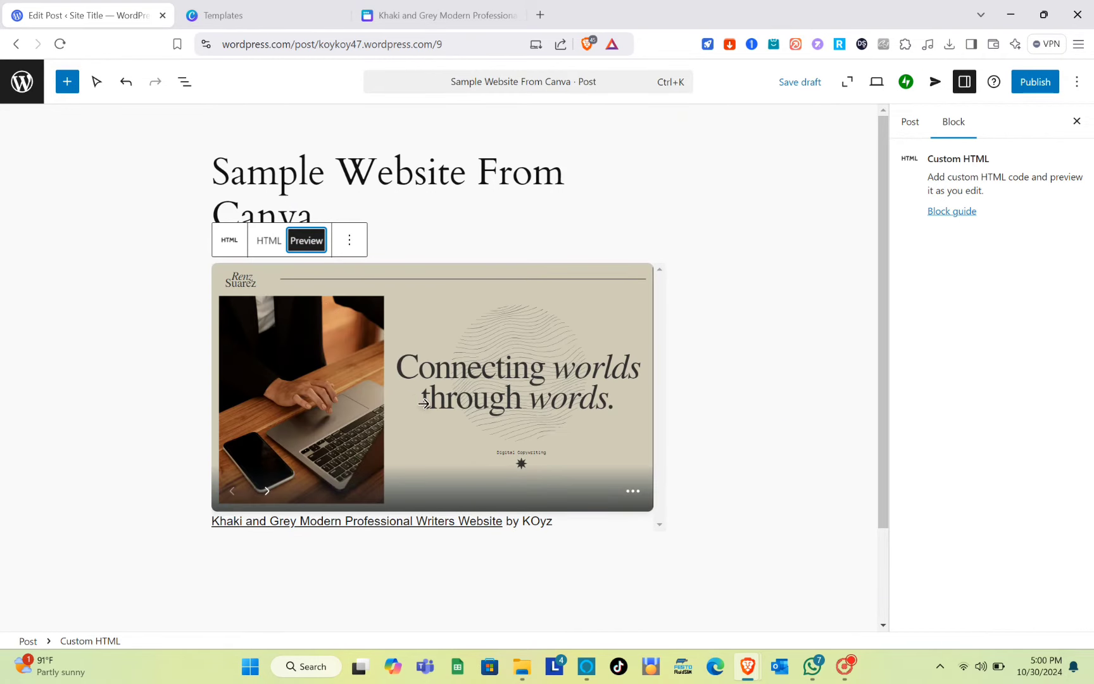
{"action": "scroll", "coordinate": [476, 493], "scroll_direction": "down", "scroll_amount": 2}
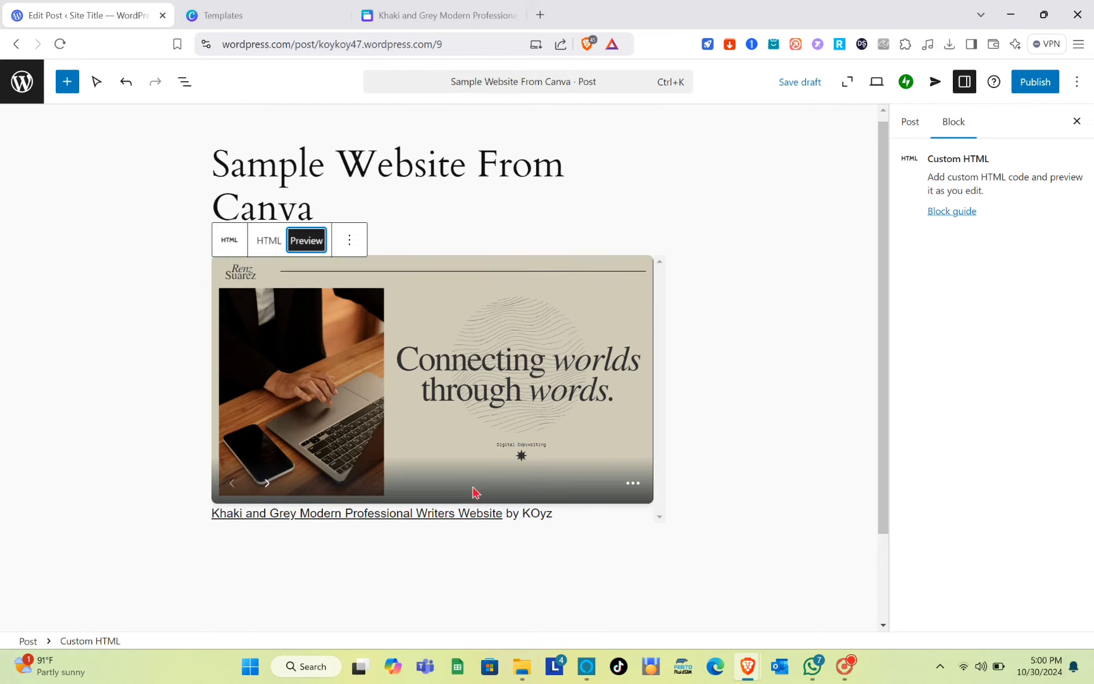
{"action": "scroll", "coordinate": [476, 493], "scroll_direction": "up", "scroll_amount": 2}
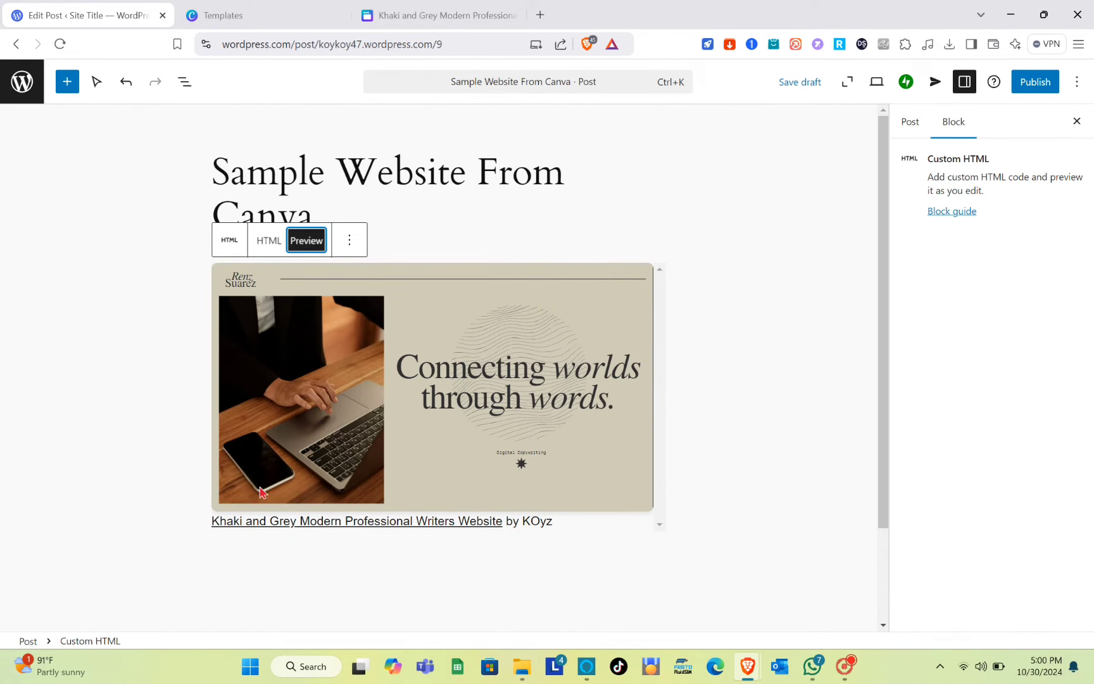
{"action": "left_click", "coordinate": [328, 430]}
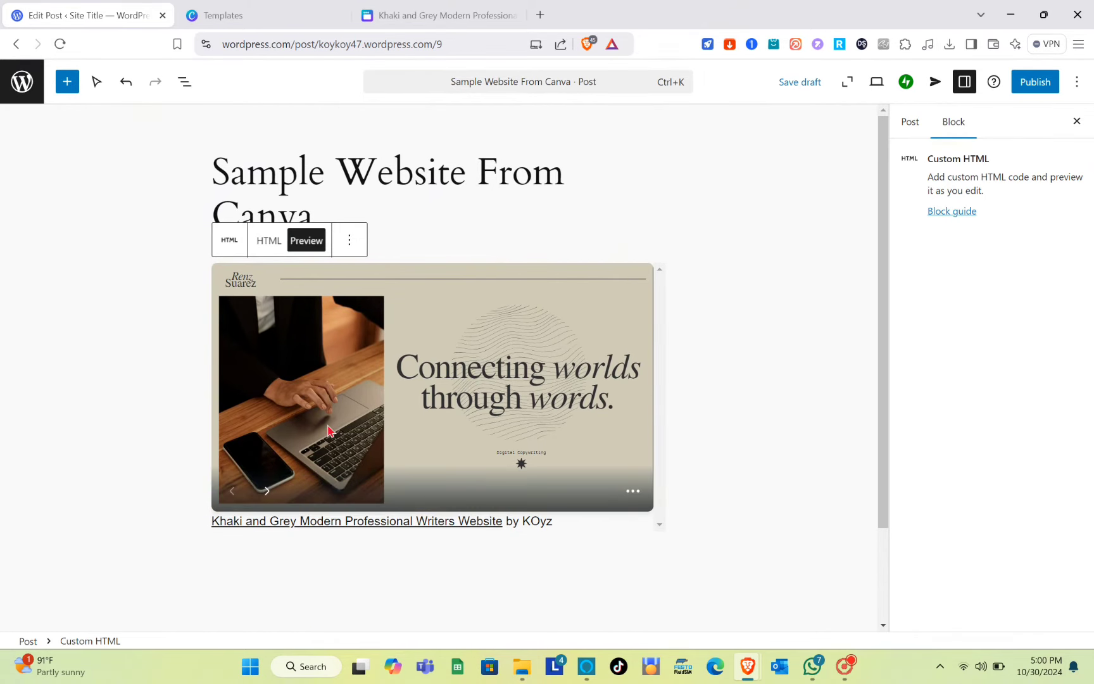
{"action": "left_click", "coordinate": [266, 491]}
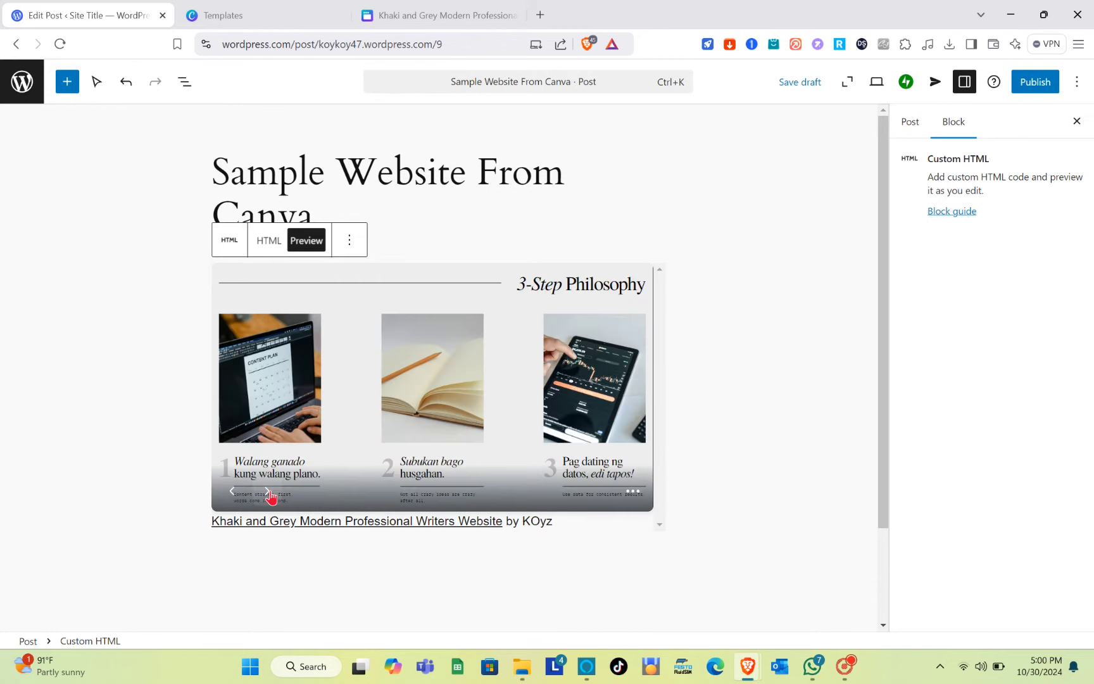
{"action": "left_click", "coordinate": [267, 492]}
{"action": "left_click", "coordinate": [269, 492]}
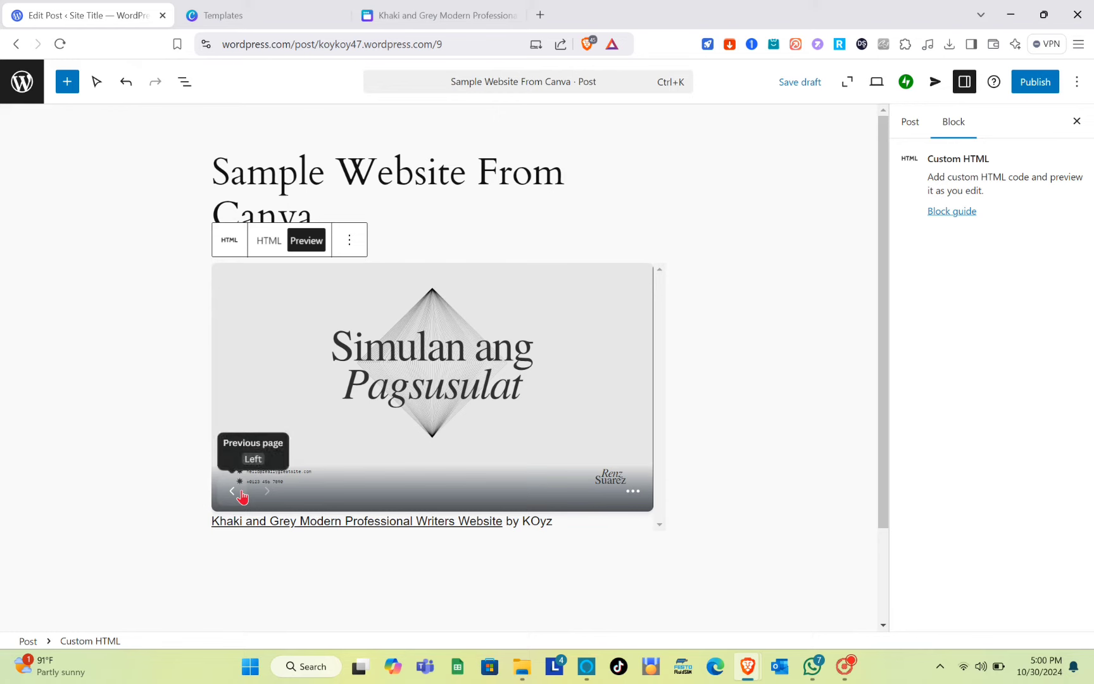
{"action": "left_click", "coordinate": [239, 490]}
{"action": "left_click", "coordinate": [241, 490]}
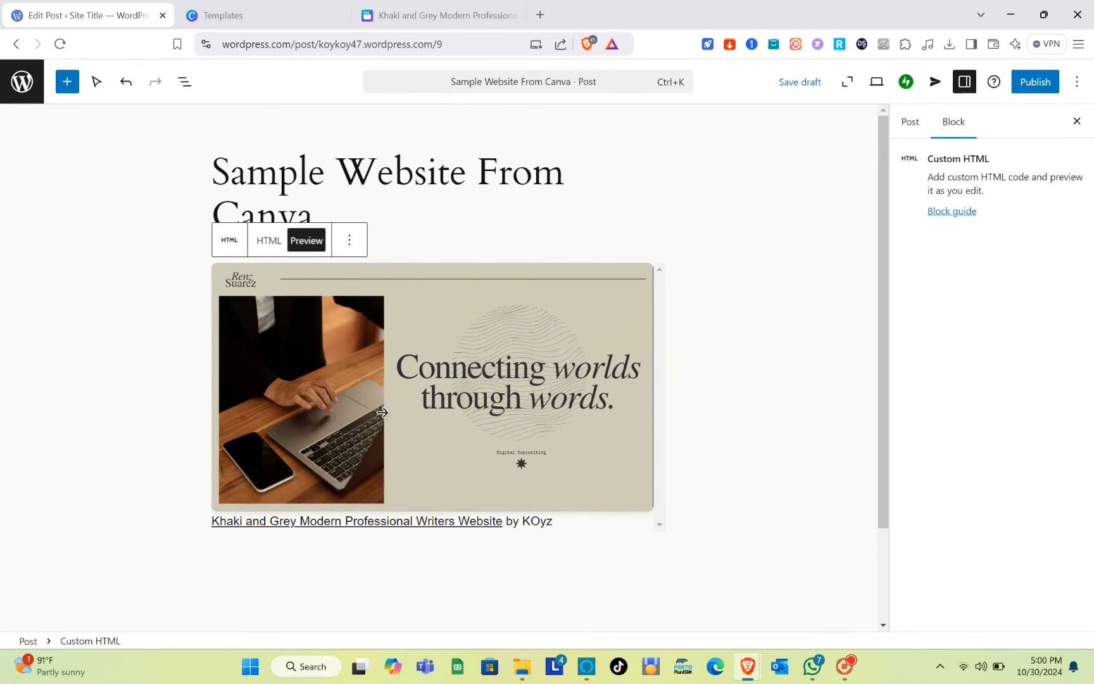
{"action": "mouse_move", "coordinate": [238, 497]}
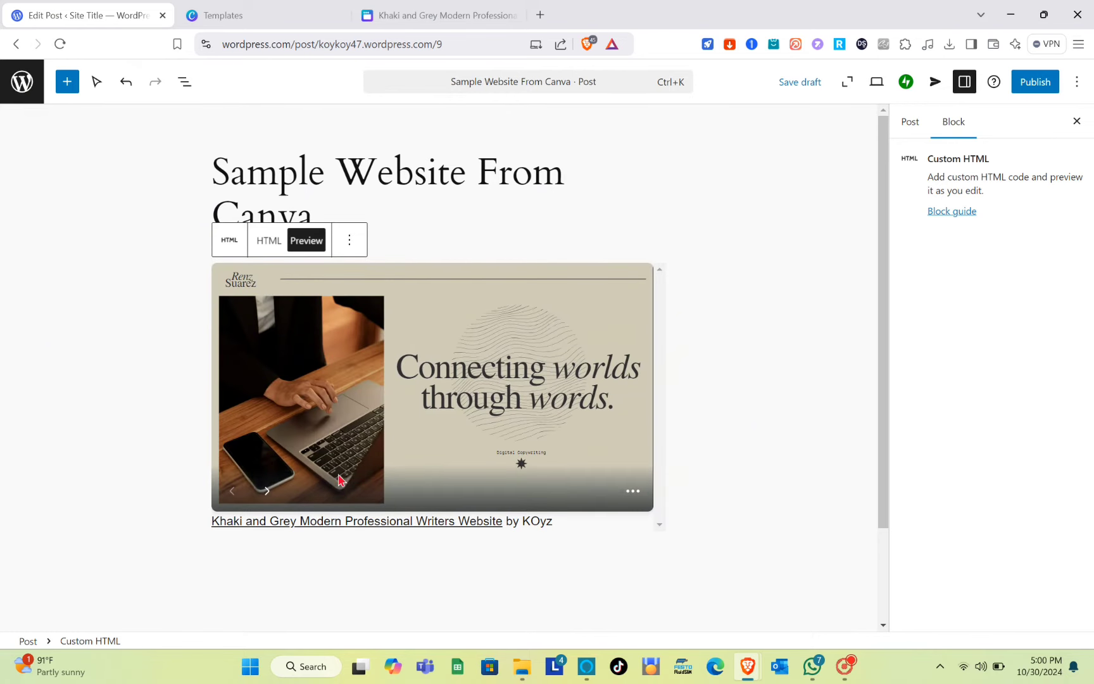
{"action": "left_click", "coordinate": [269, 492]}
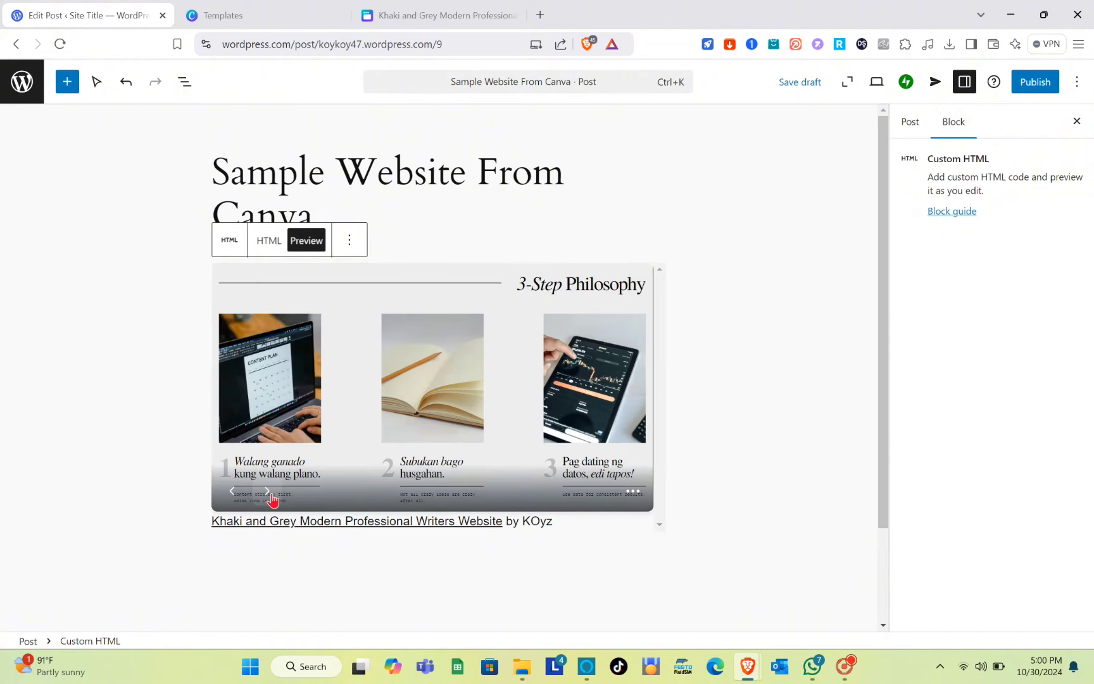
{"action": "left_click", "coordinate": [232, 492]}
Switch to the Canva design and replace the "Connecting worlds through words." heading on the first page with "Hello"
{"action": "left_click_drag", "start_coordinate": [421, 7], "coordinate": [298, 9]}
{"action": "left_click", "coordinate": [720, 290]}
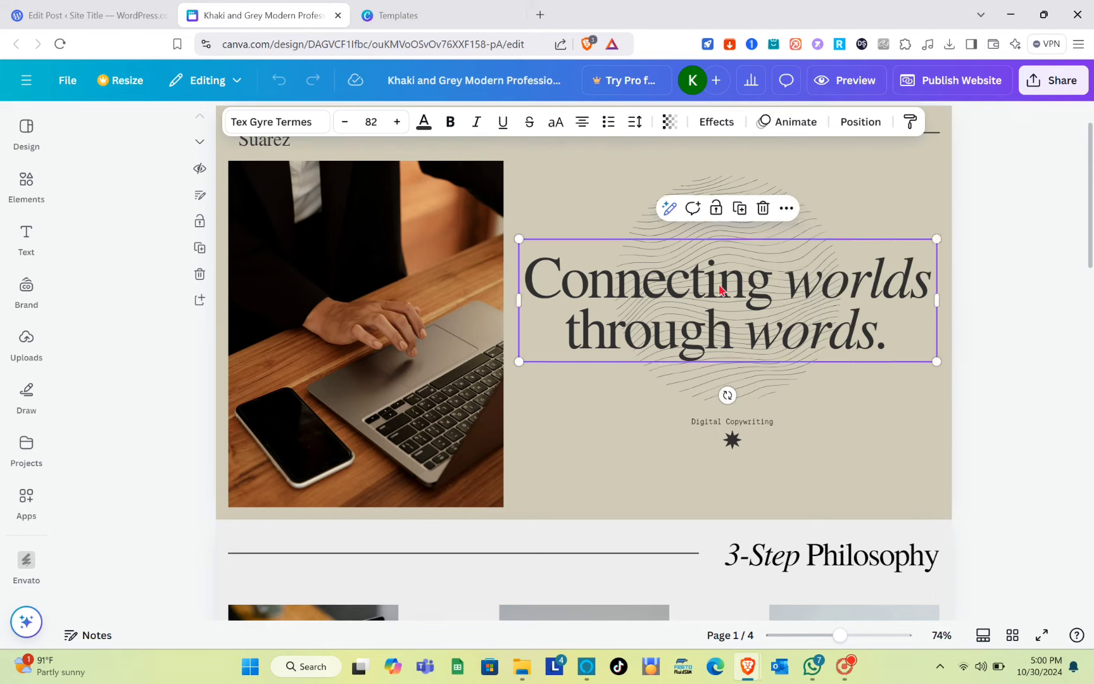
{"action": "left_click", "coordinate": [719, 283]}
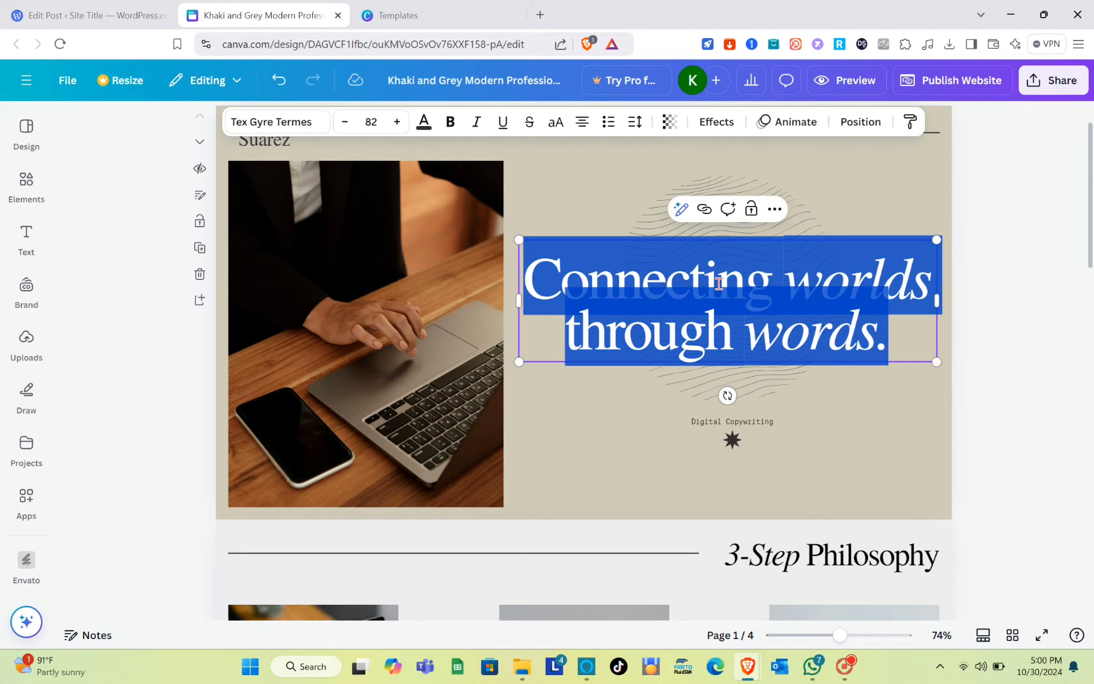
{"action": "type", "text": "Hello"}
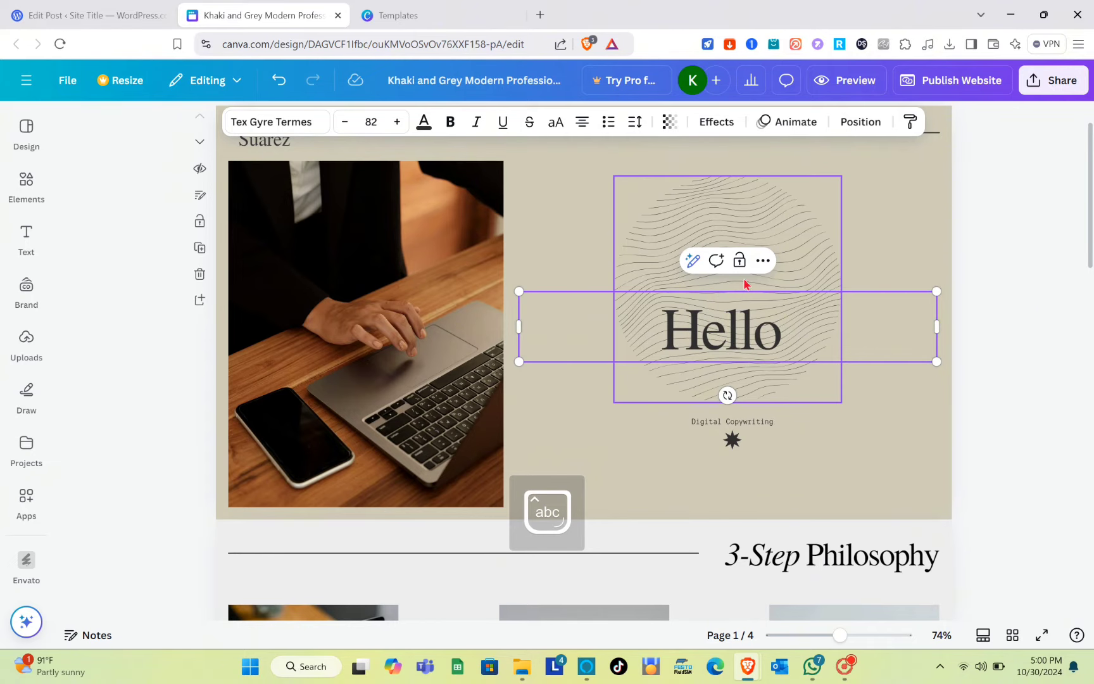
Return to the WordPress post and check the embedded design's preview for the edited heading
{"action": "left_click", "coordinate": [90, 7]}
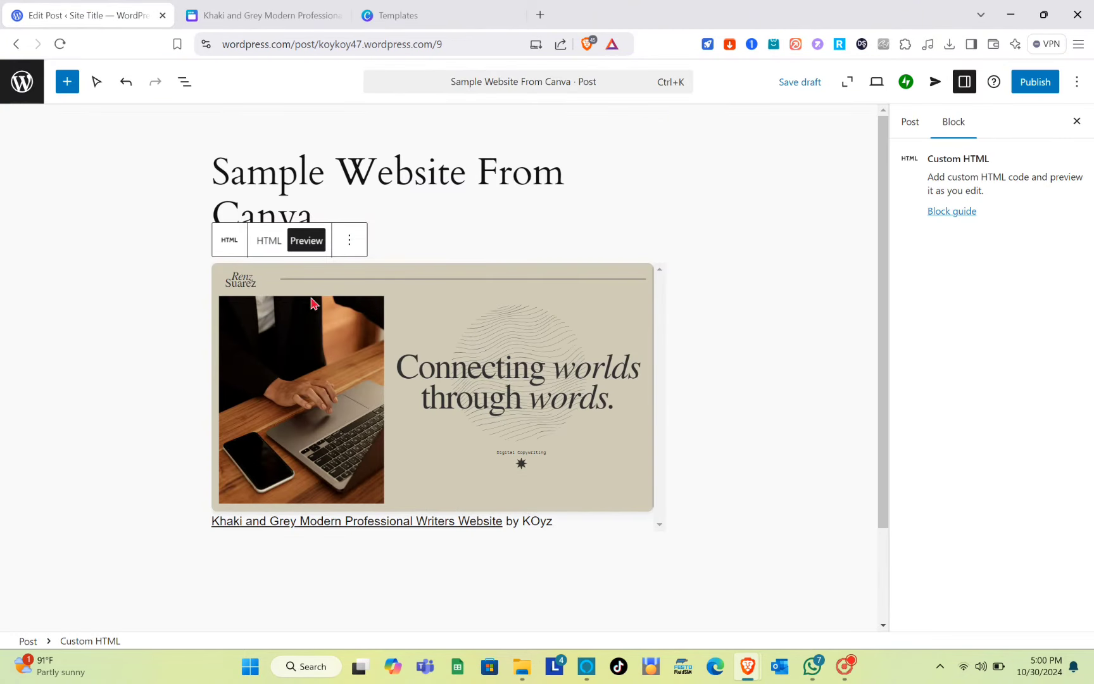
{"action": "left_click", "coordinate": [396, 235]}
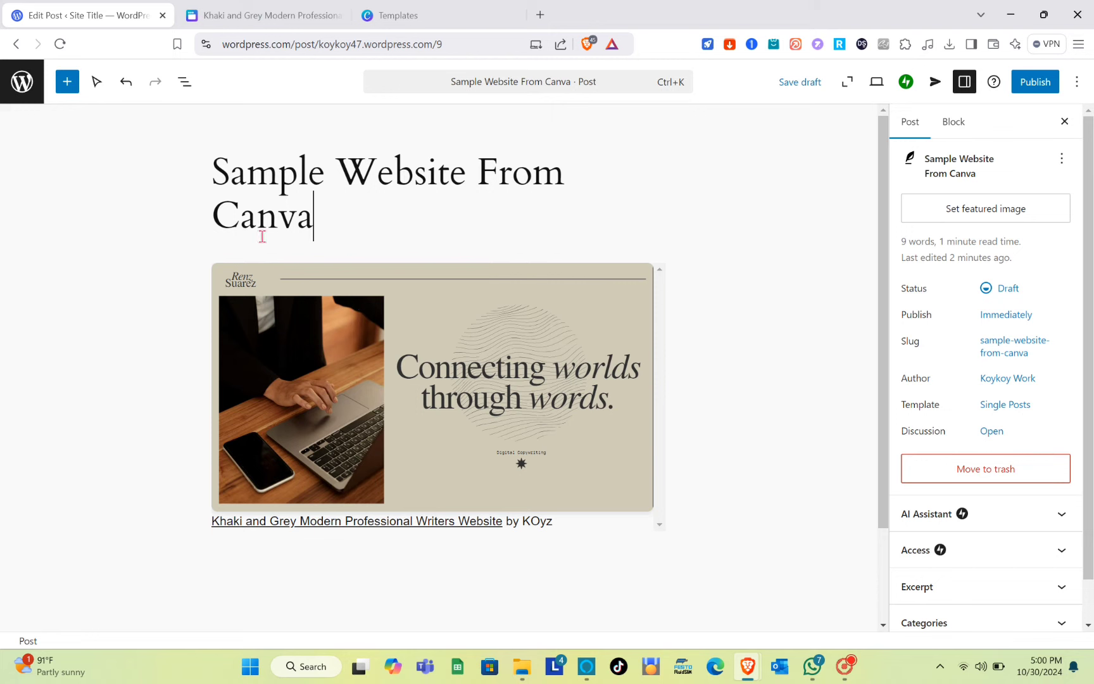
{"action": "left_click", "coordinate": [315, 304]}
{"action": "left_click", "coordinate": [285, 492]}
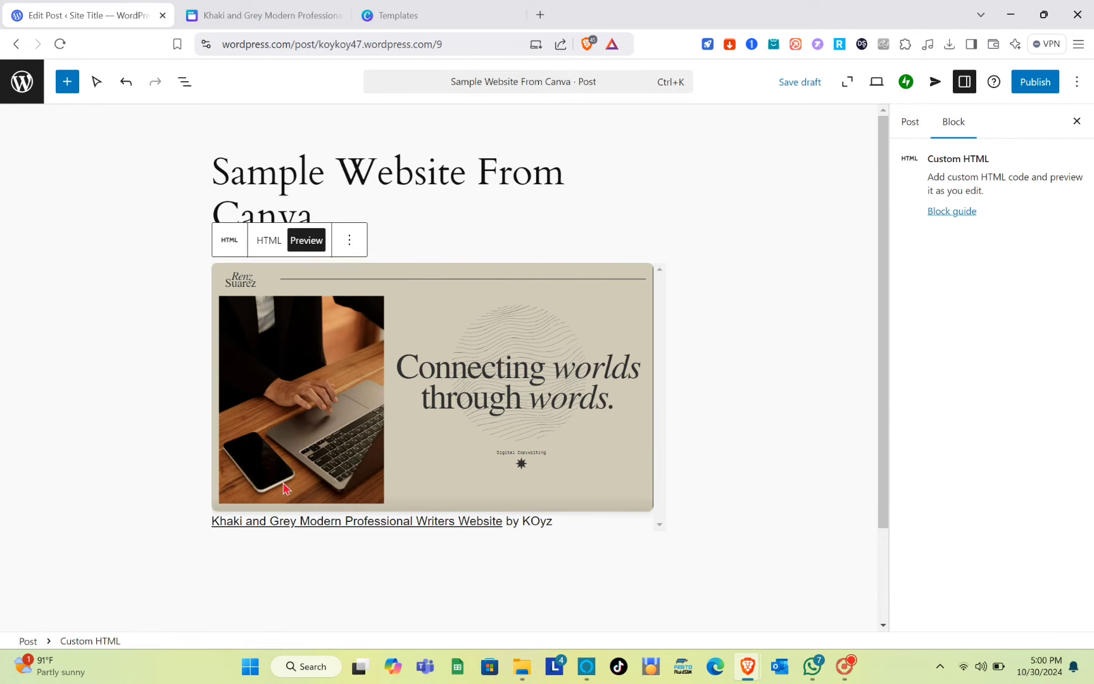
{"action": "left_click", "coordinate": [266, 492]}
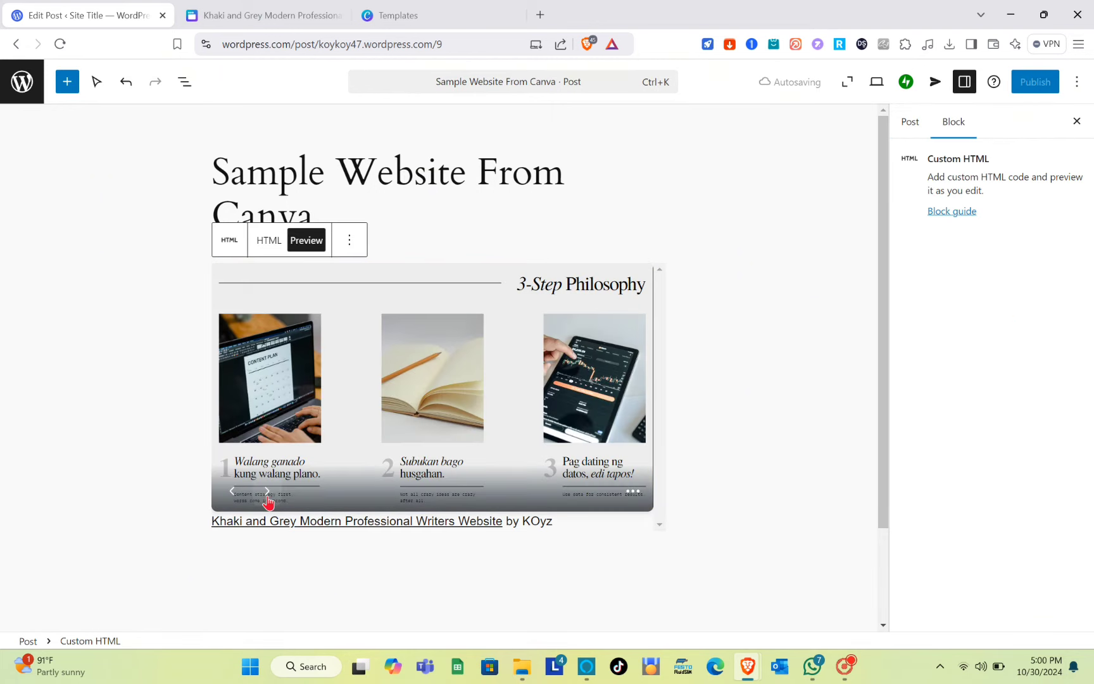
{"action": "left_click", "coordinate": [231, 492]}
{"action": "left_click", "coordinate": [307, 241]}
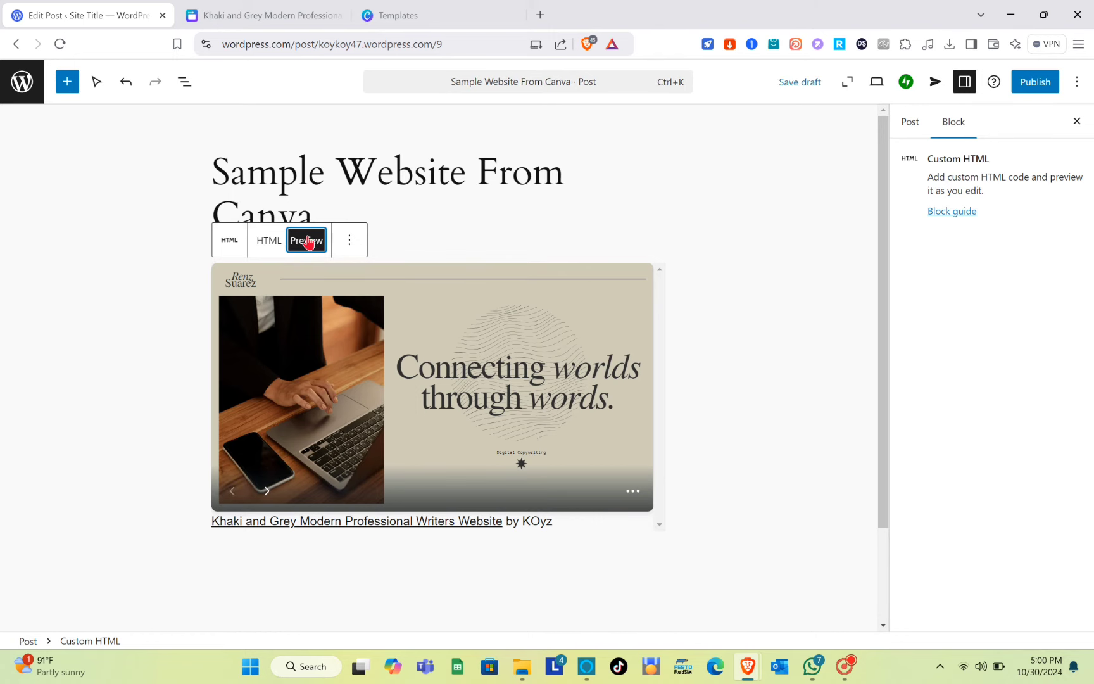
Open the Canva design's sharing options, and reload the WordPress post editor
{"action": "left_click", "coordinate": [412, 14]}
{"action": "left_click", "coordinate": [296, 8]}
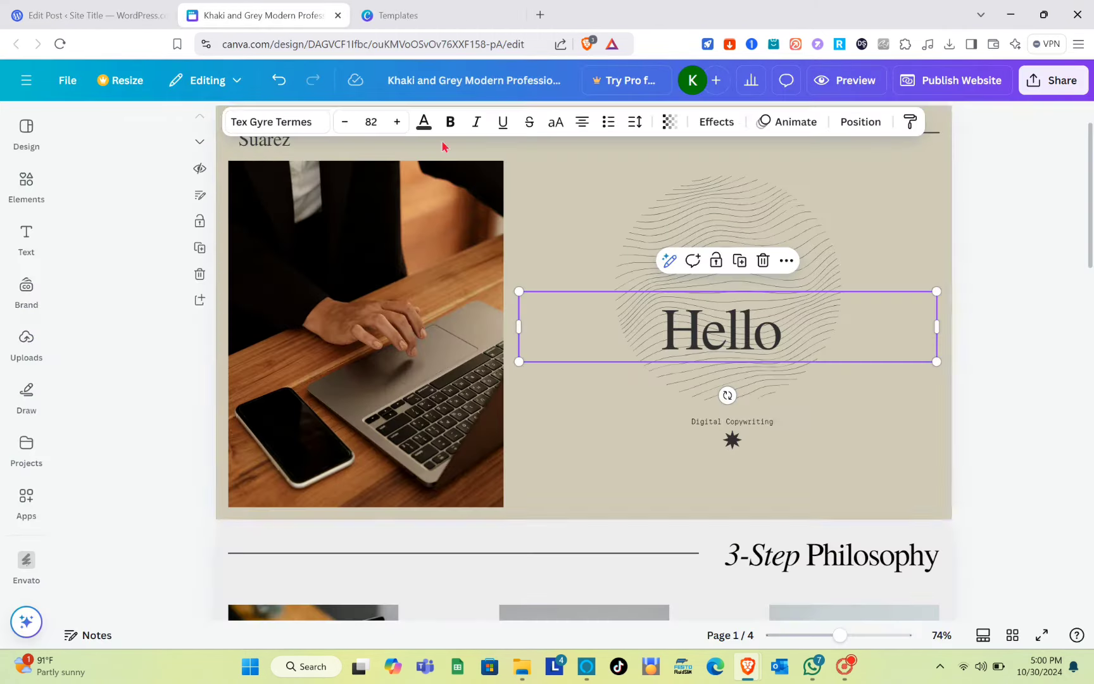
{"action": "left_click", "coordinate": [1051, 187]}
{"action": "left_click", "coordinate": [1057, 87]}
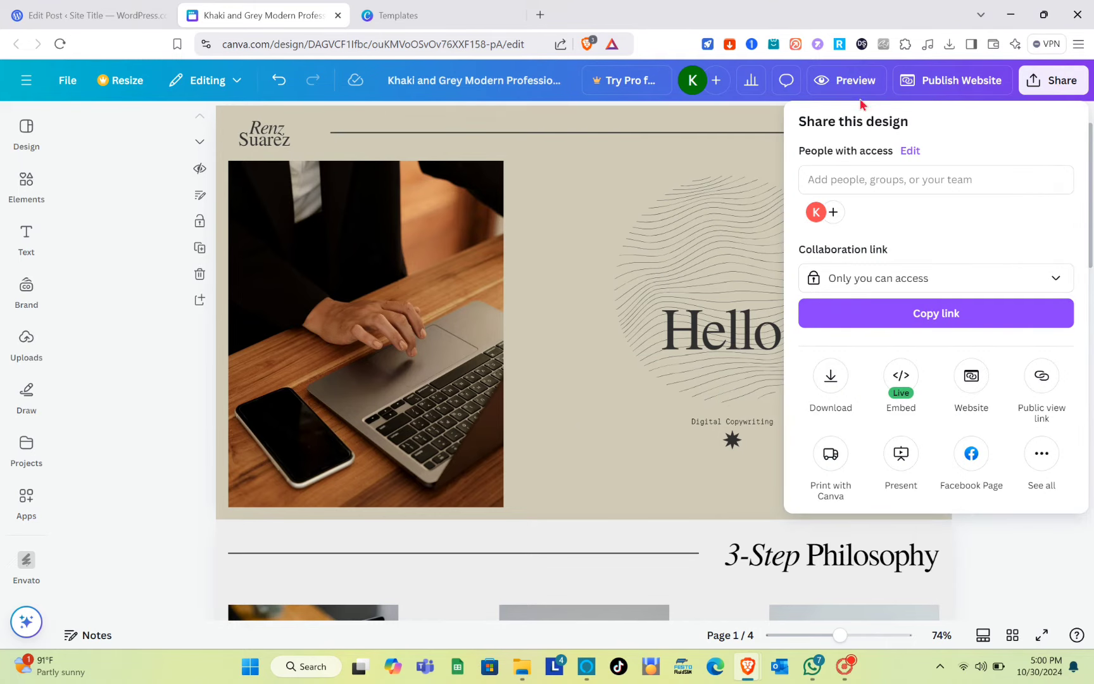
{"action": "left_click", "coordinate": [121, 8]}
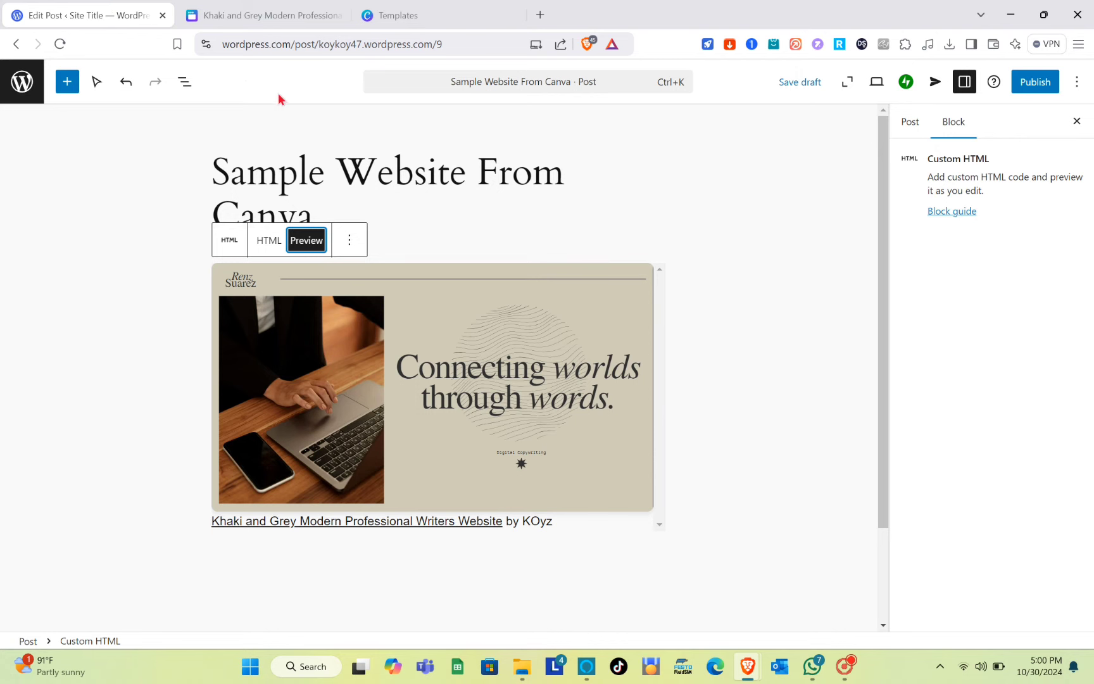
{"action": "left_click", "coordinate": [61, 45]}
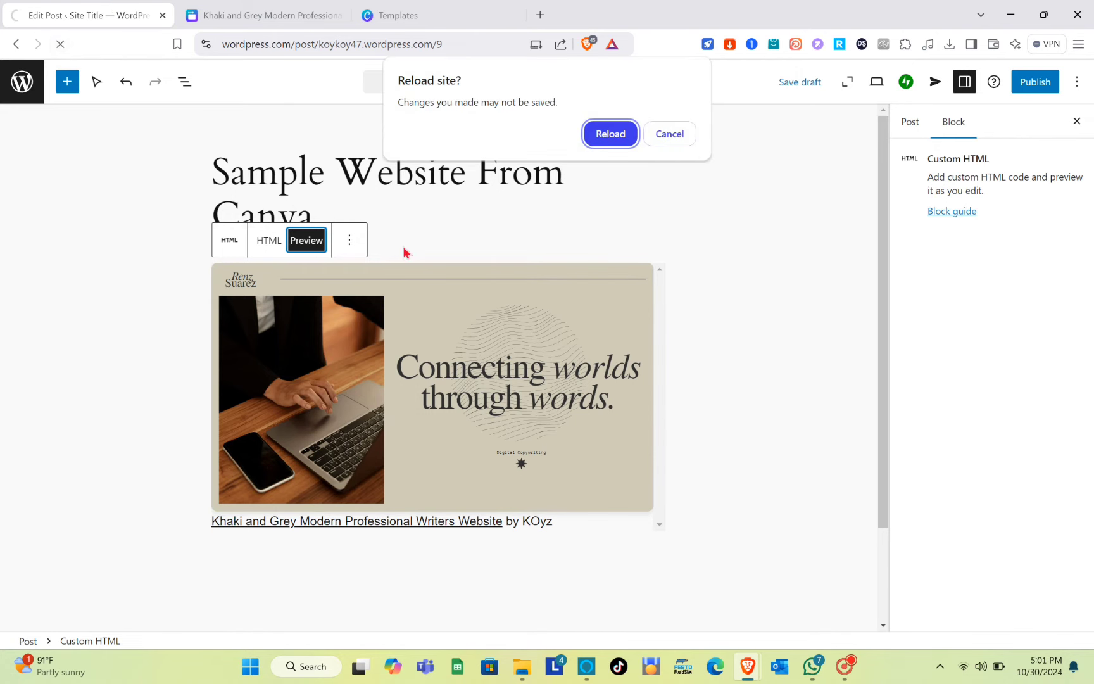
{"action": "left_click", "coordinate": [619, 133]}
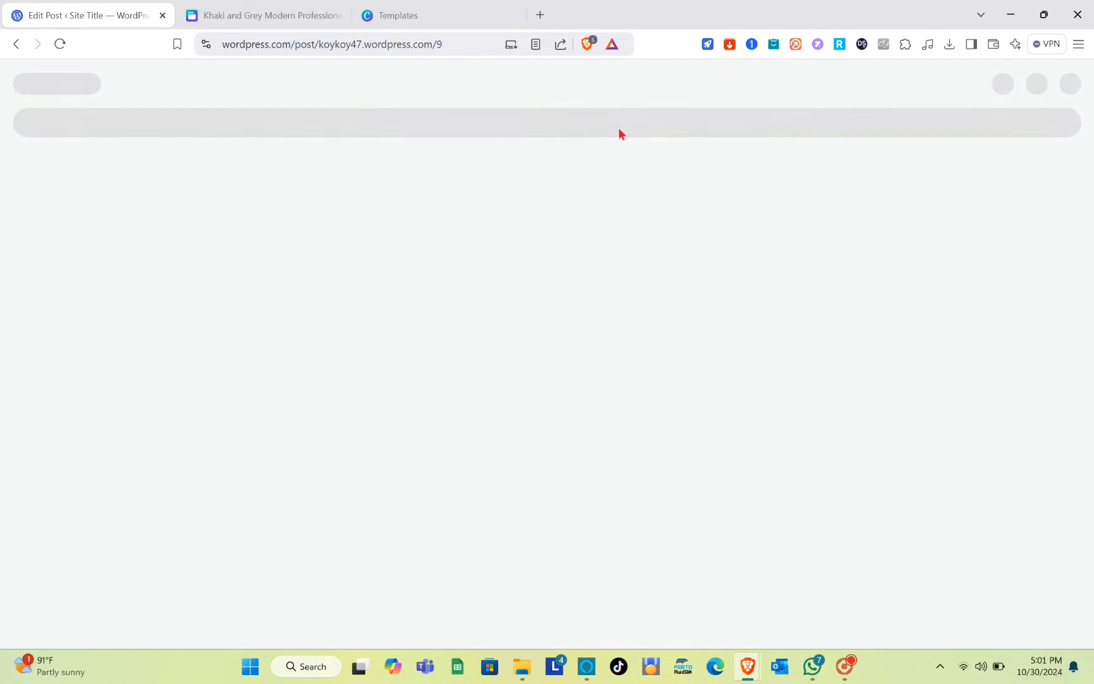
Switch to the Canva design and copy its HTML embed code
{"action": "key", "text": "ctrl+Tab"}
{"action": "left_click", "coordinate": [899, 379]}
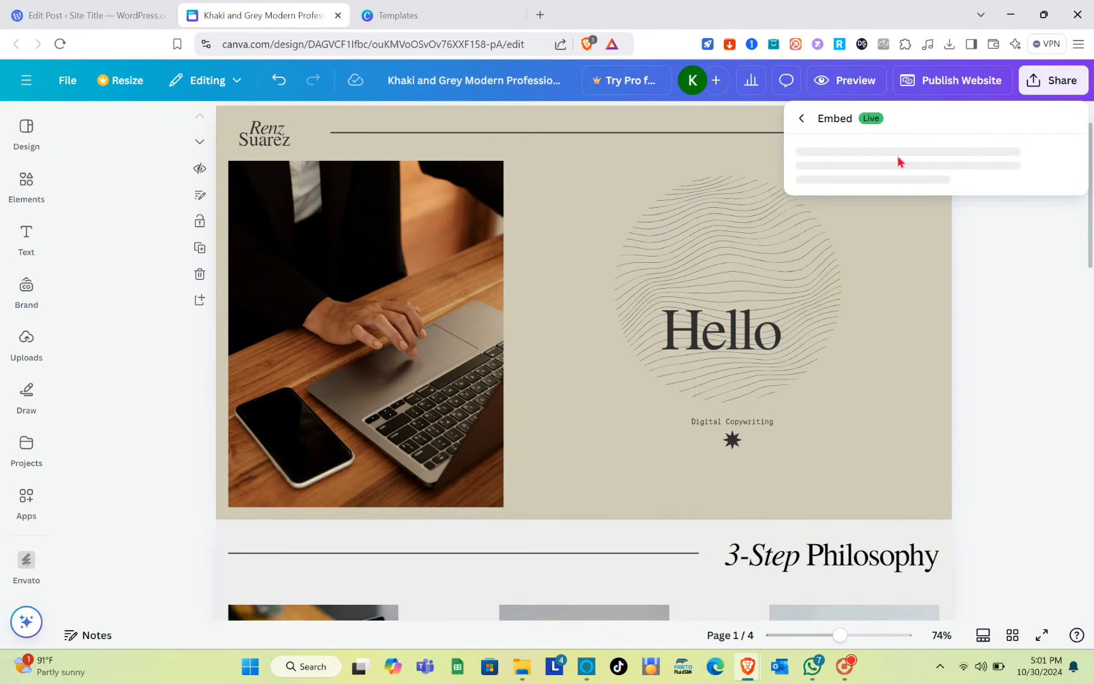
{"action": "left_click", "coordinate": [1051, 184]}
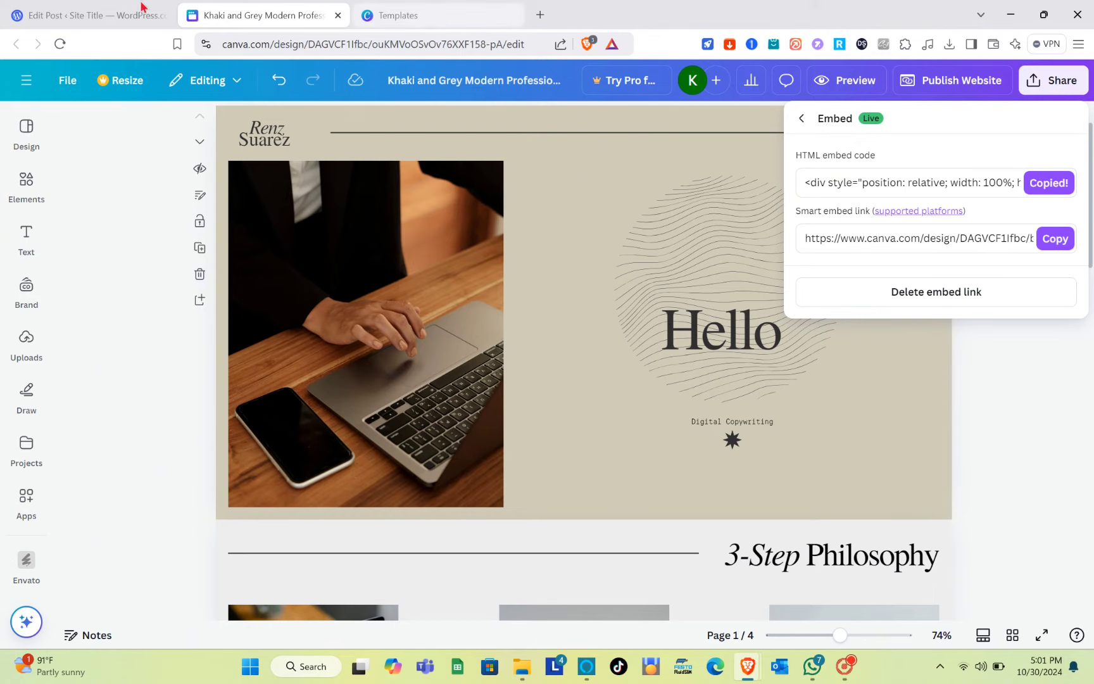
In the WordPress post, replace all code in the Custom HTML block with the copied embed code and preview the block
{"action": "left_click", "coordinate": [142, 9]}
{"action": "left_click", "coordinate": [310, 251]}
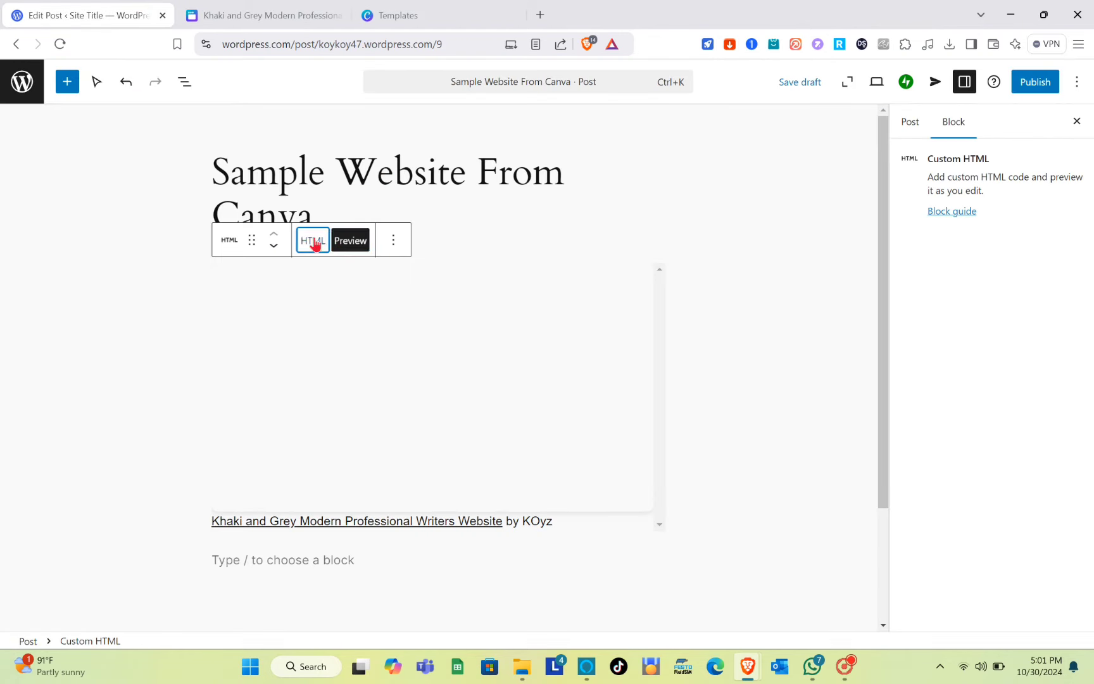
{"action": "triple_click", "coordinate": [403, 407]}
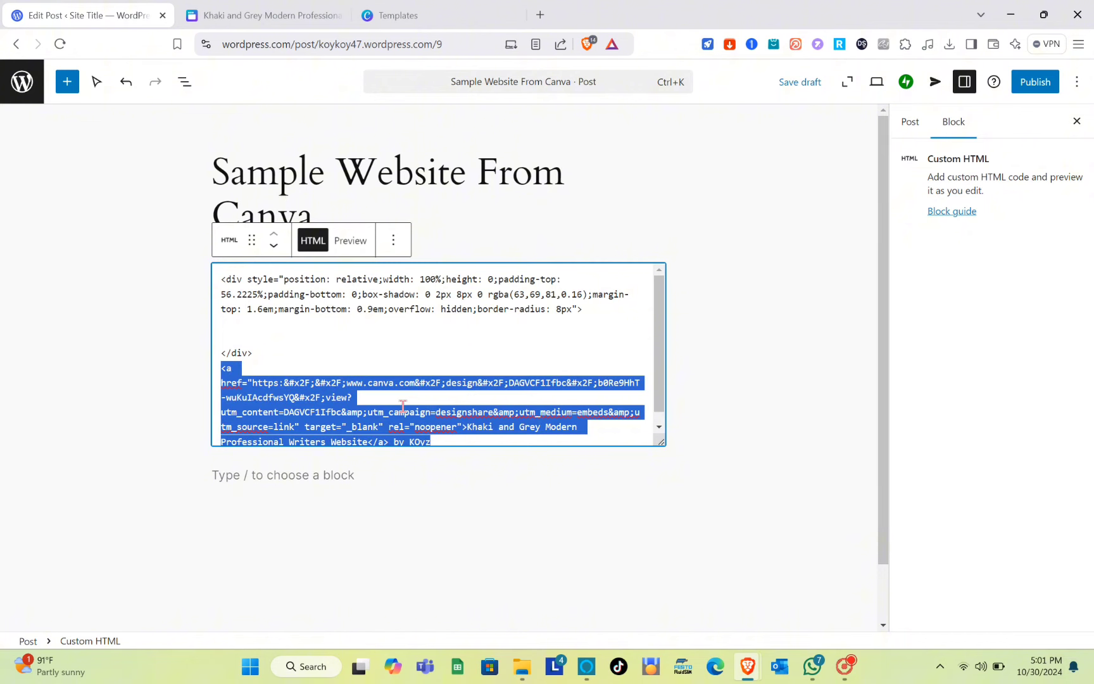
{"action": "key", "text": "BackSpace"}
{"action": "key", "text": "BackSpace"}
{"action": "key", "text": "BackSpace"}
{"action": "key", "text": "BackSpace"}
{"action": "key", "text": "BackSpace"}
{"action": "key", "text": "BackSpace"}
{"action": "key", "text": "BackSpace"}
{"action": "key", "text": "BackSpace"}
{"action": "key", "text": "BackSpace"}
{"action": "key", "text": "BackSpace"}
{"action": "key", "text": "BackSpace"}
{"action": "key", "text": "BackSpace"}
{"action": "key", "text": "BackSpace"}
{"action": "key", "text": "BackSpace"}
{"action": "key", "text": "BackSpace"}
{"action": "key", "text": "BackSpace"}
{"action": "key", "text": "BackSpace"}
{"action": "key", "text": "BackSpace"}
{"action": "key", "text": "BackSpace"}
{"action": "key", "text": "BackSpace"}
{"action": "key", "text": "BackSpace"}
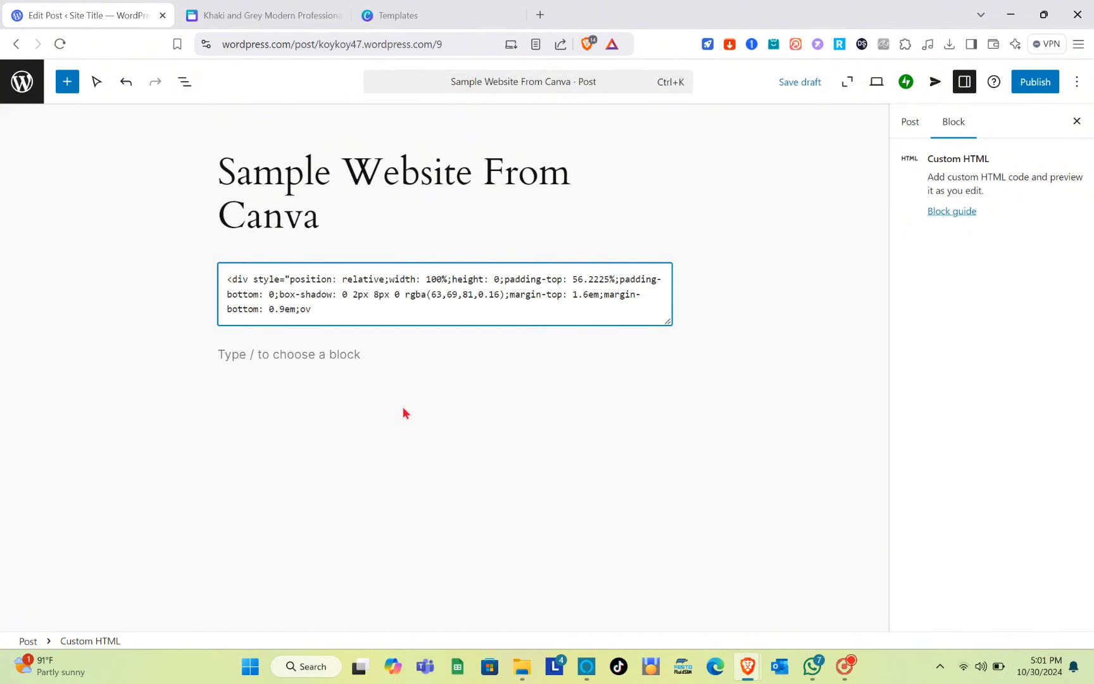
{"action": "key", "text": "BackSpace"}
{"action": "key", "text": "BackSpace"}
{"action": "key", "text": "BackSpace"}
{"action": "key", "text": "BackSpace"}
{"action": "key", "text": "BackSpace"}
{"action": "key", "text": "BackSpace"}
{"action": "key", "text": "BackSpace"}
{"action": "key", "text": "BackSpace"}
{"action": "key", "text": "BackSpace"}
{"action": "key", "text": "BackSpace"}
{"action": "key", "text": "BackSpace"}
{"action": "key", "text": "BackSpace"}
{"action": "key", "text": "BackSpace"}
{"action": "key", "text": "BackSpace"}
{"action": "key", "text": "BackSpace"}
{"action": "key", "text": "BackSpace"}
{"action": "key", "text": "BackSpace"}
{"action": "key", "text": "BackSpace"}
{"action": "key", "text": "BackSpace"}
{"action": "key", "text": "BackSpace"}
{"action": "left_click", "coordinate": [404, 396]}
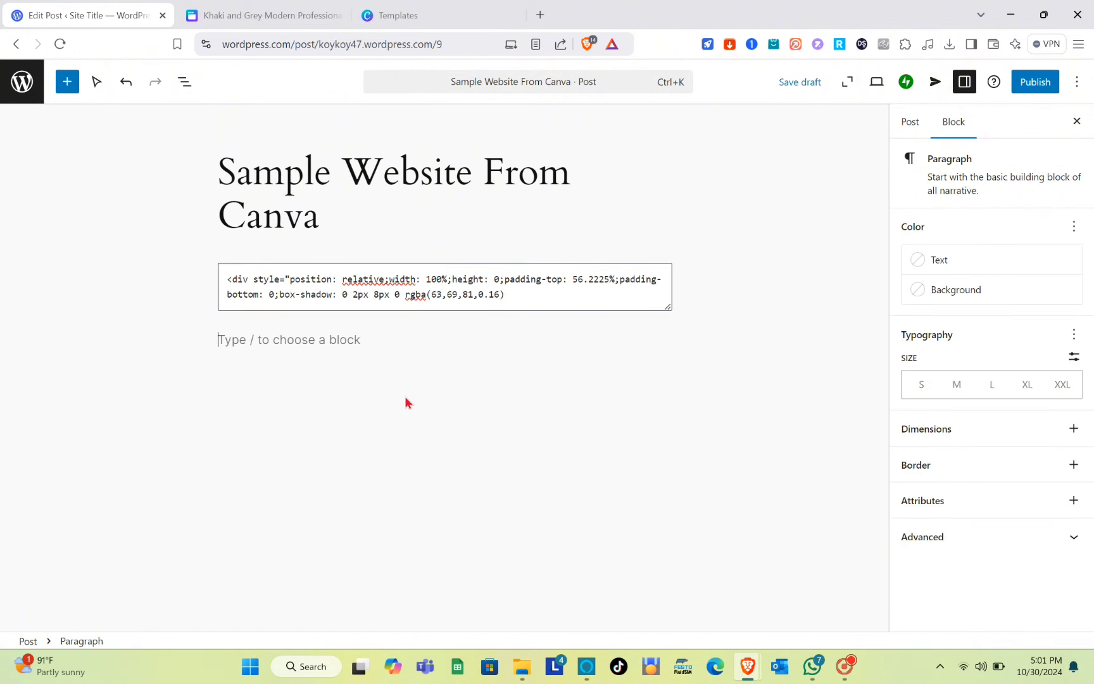
{"action": "double_click", "coordinate": [445, 295]}
{"action": "key", "text": "ctrl+a"}
{"action": "key", "text": "BackSpace"}
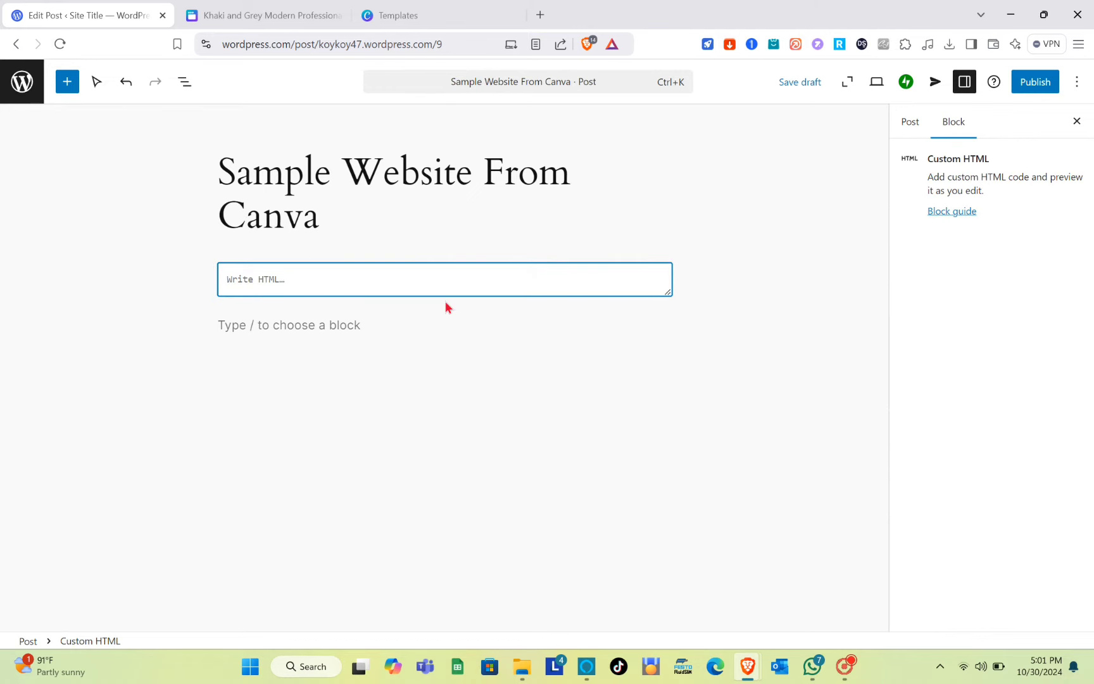
{"action": "key", "text": "ctrl+v"}
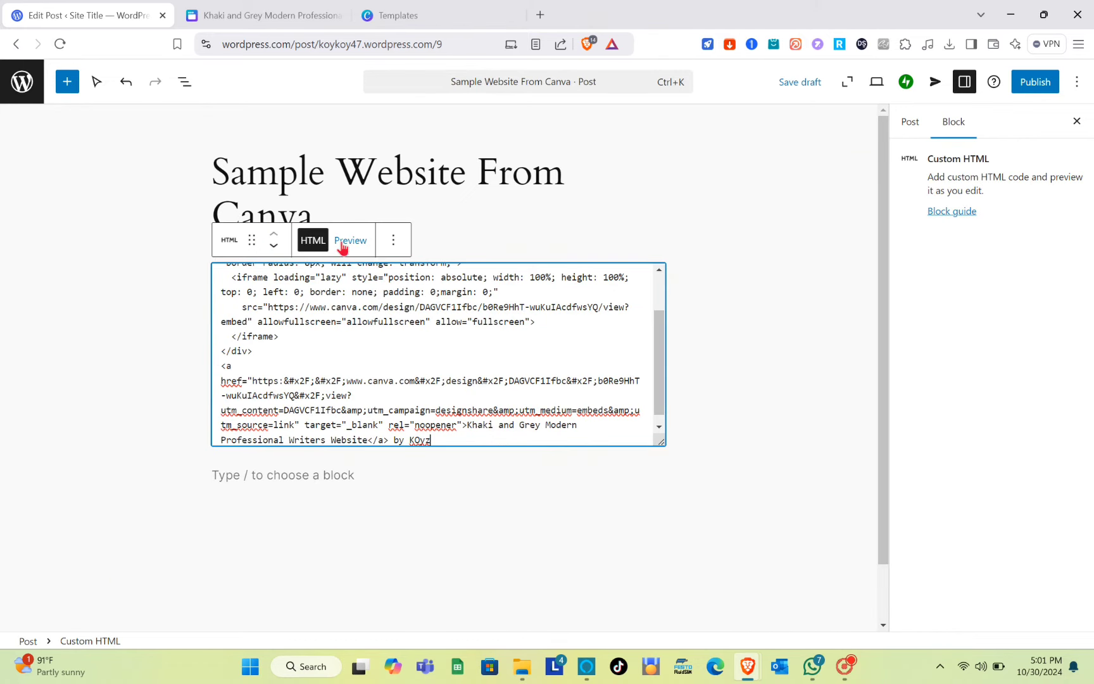
{"action": "left_click", "coordinate": [342, 246]}
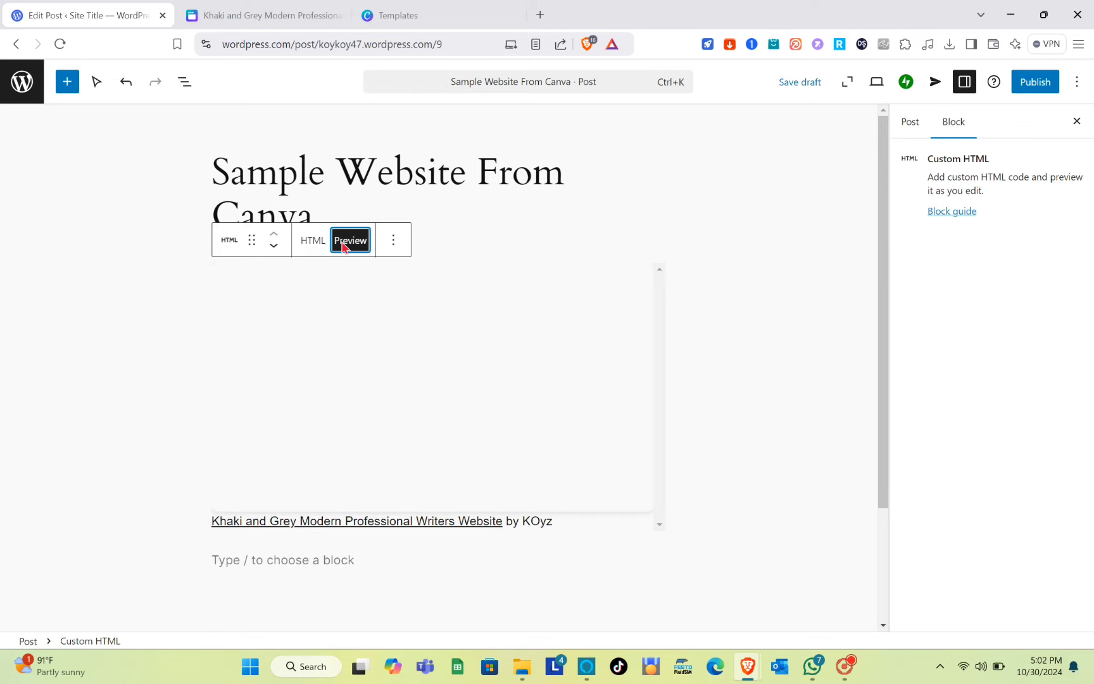
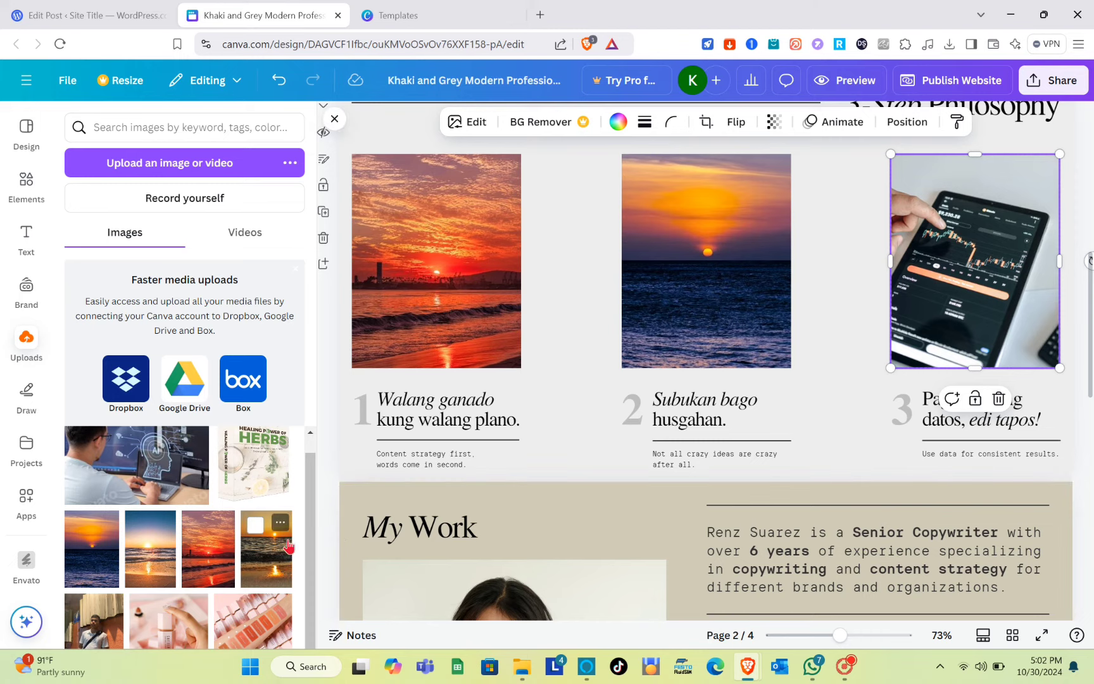
Replace the third picture under "3-Step Philosophy" in Canva with the golden beach sunset from the uploads, and return to the WordPress post
{"action": "left_click_drag", "start_coordinate": [275, 541], "coordinate": [926, 297]}
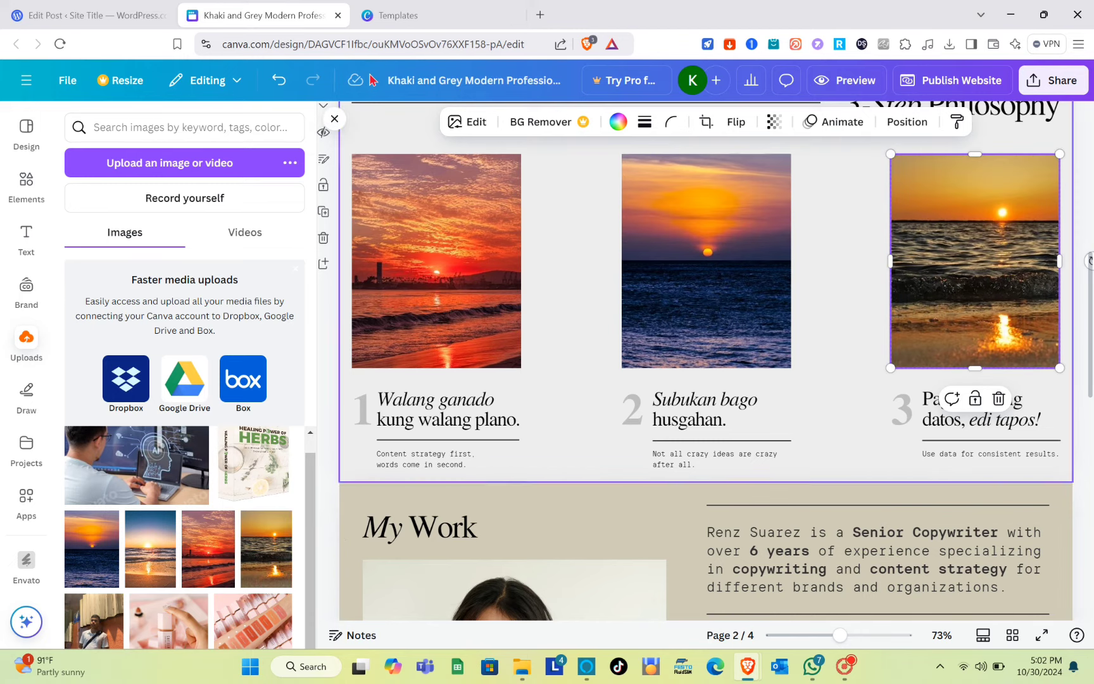
{"action": "left_click", "coordinate": [81, 6]}
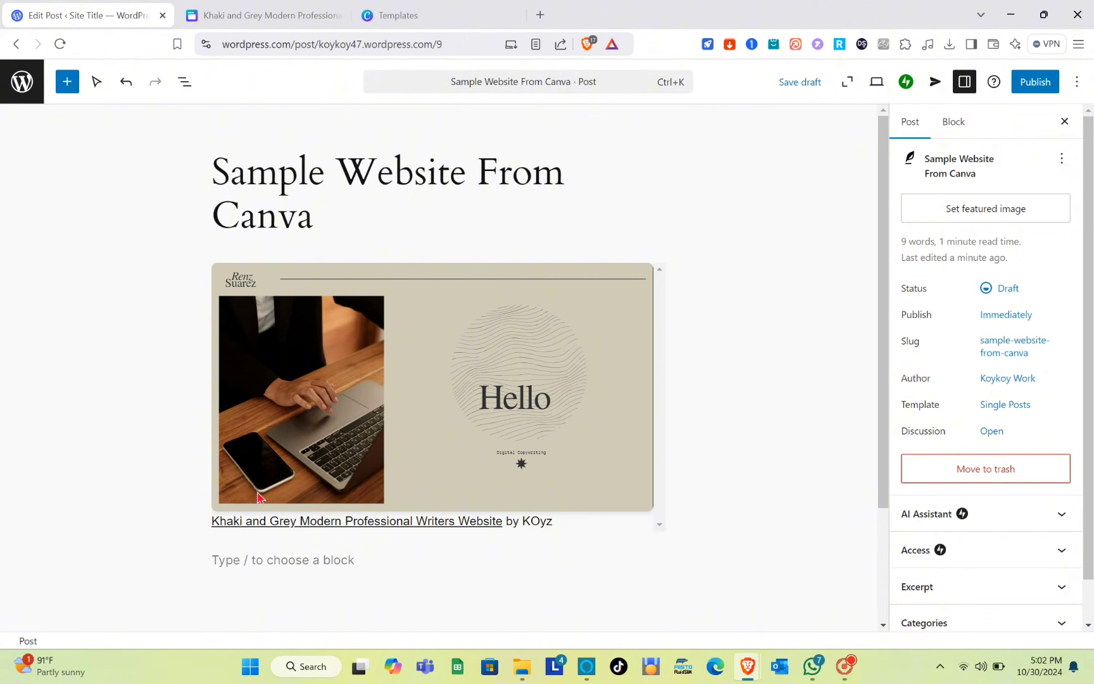
Page forward and back through the embedded website in the Custom HTML preview to check for the replaced pictures
{"action": "left_click", "coordinate": [270, 456]}
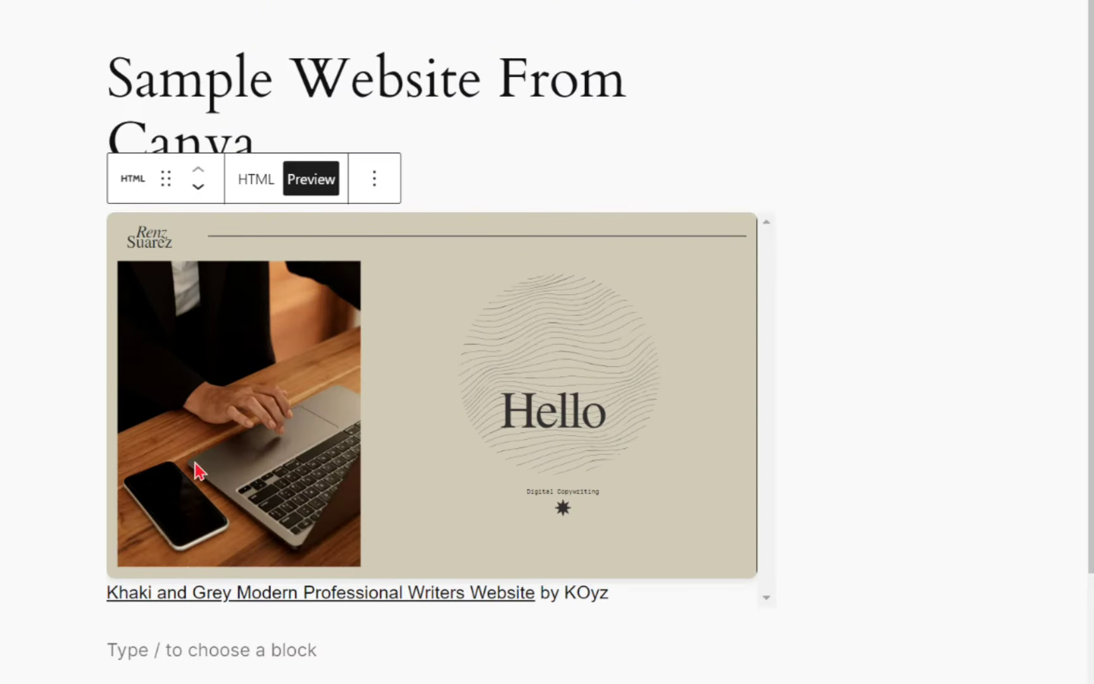
{"action": "left_click", "coordinate": [188, 549]}
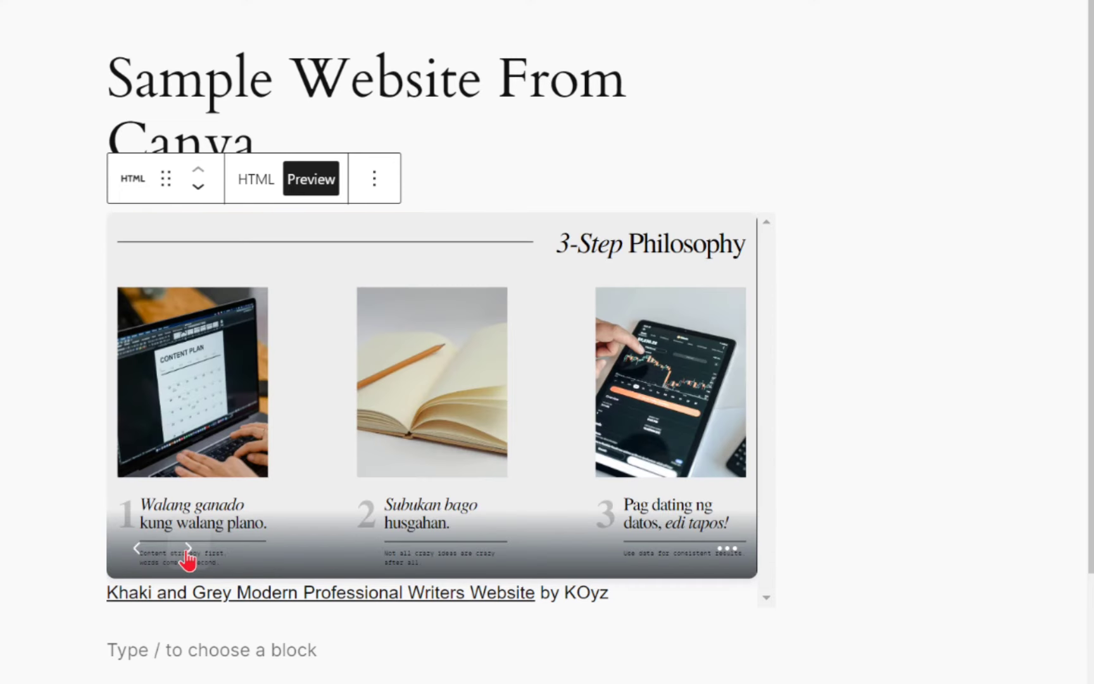
{"action": "left_click", "coordinate": [188, 551]}
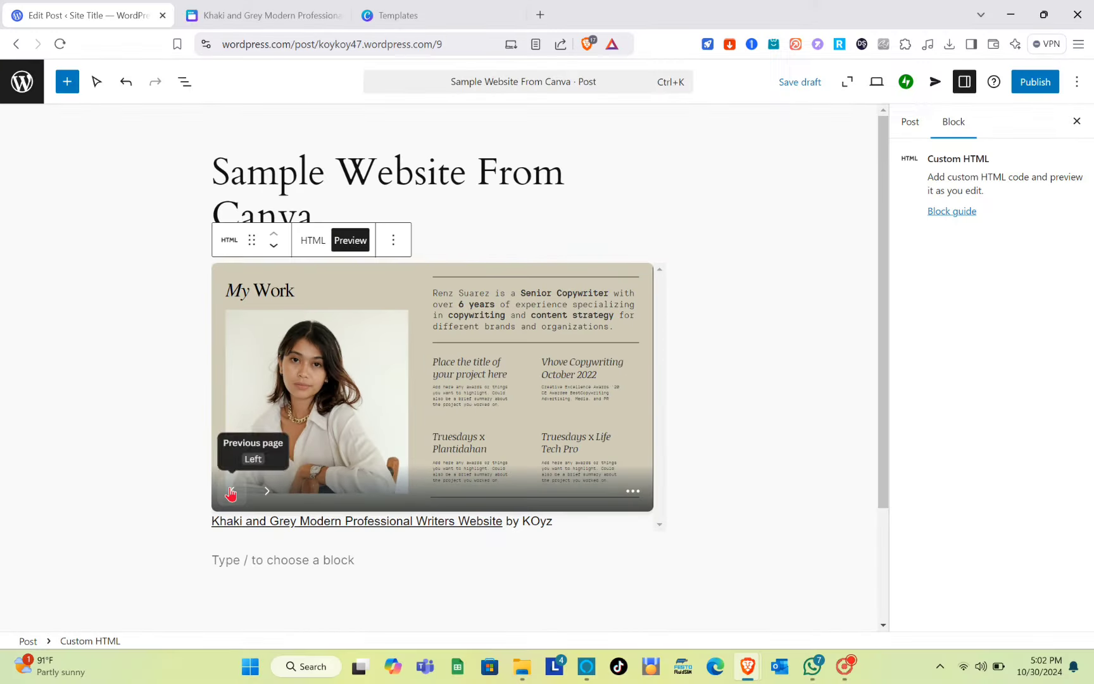
{"action": "left_click", "coordinate": [136, 549]}
{"action": "left_click", "coordinate": [264, 497]}
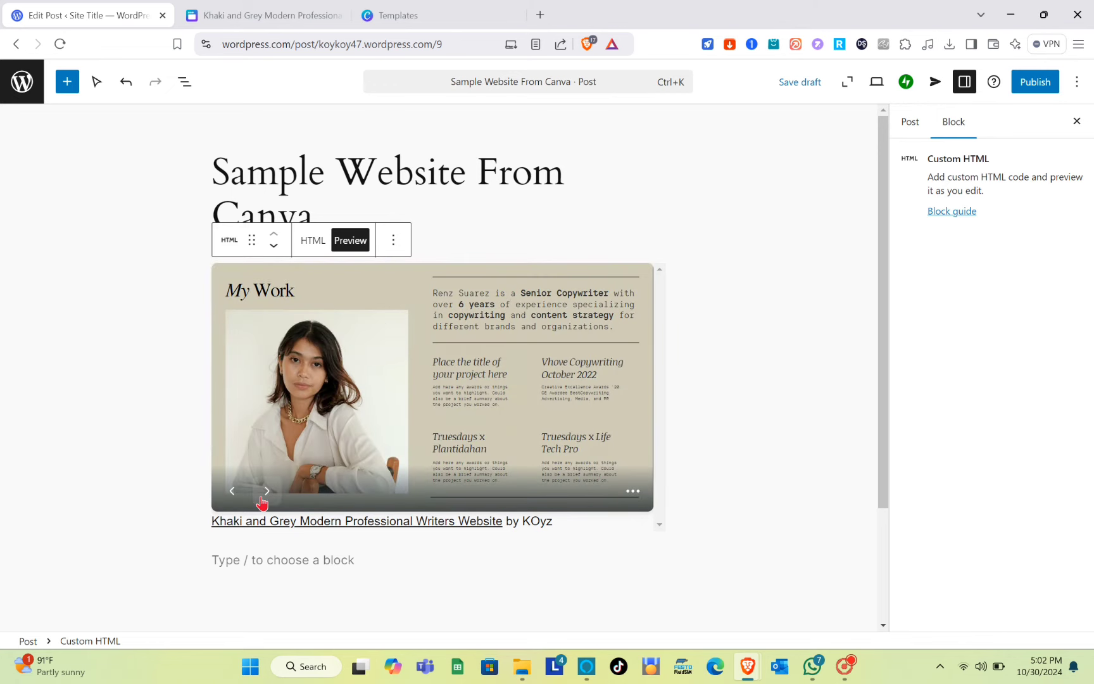
{"action": "left_click", "coordinate": [260, 497]}
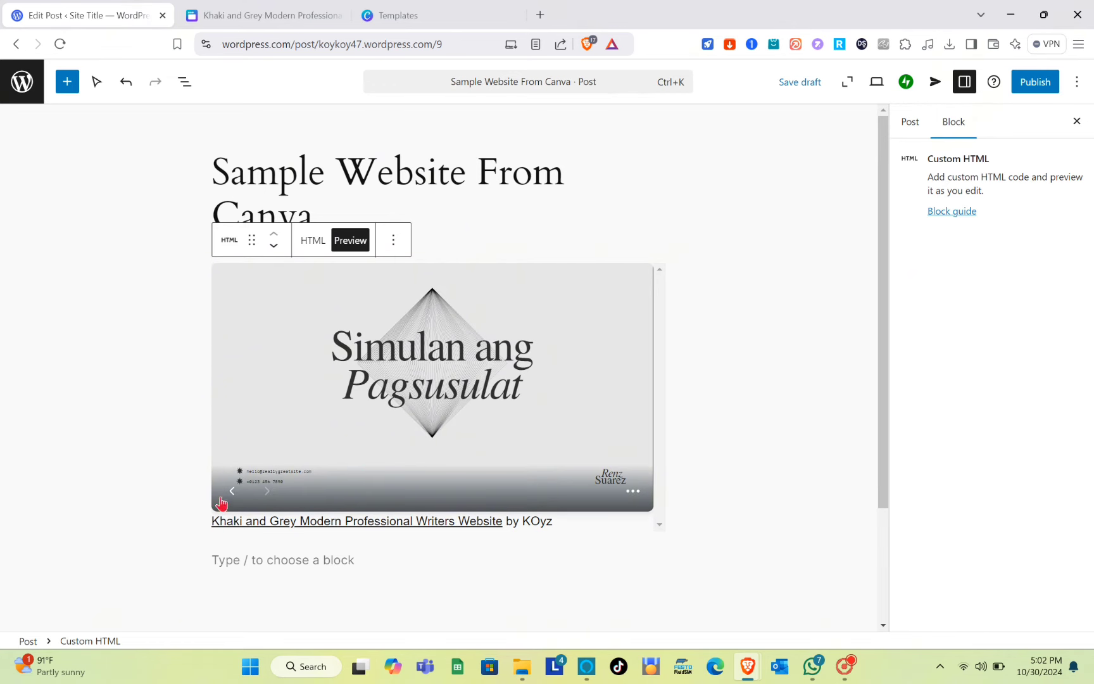
{"action": "left_click", "coordinate": [231, 492]}
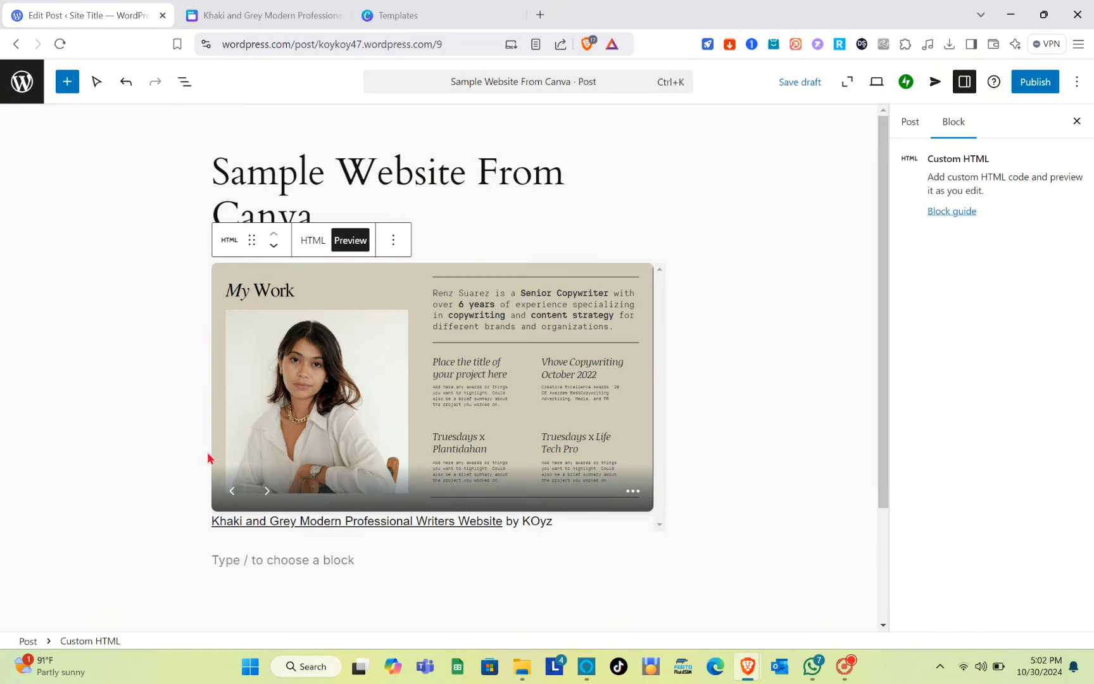
{"action": "left_click", "coordinate": [232, 492]}
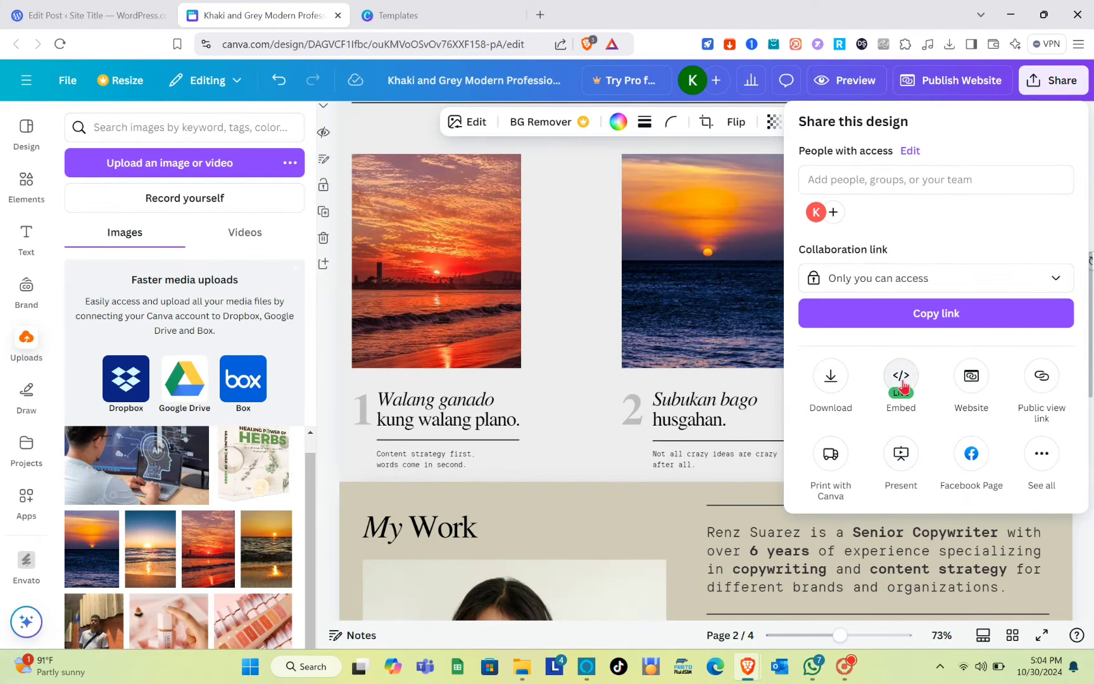
Copy the HTML embed code of the edited Canva design and return to the WordPress post
{"action": "left_click", "coordinate": [902, 380]}
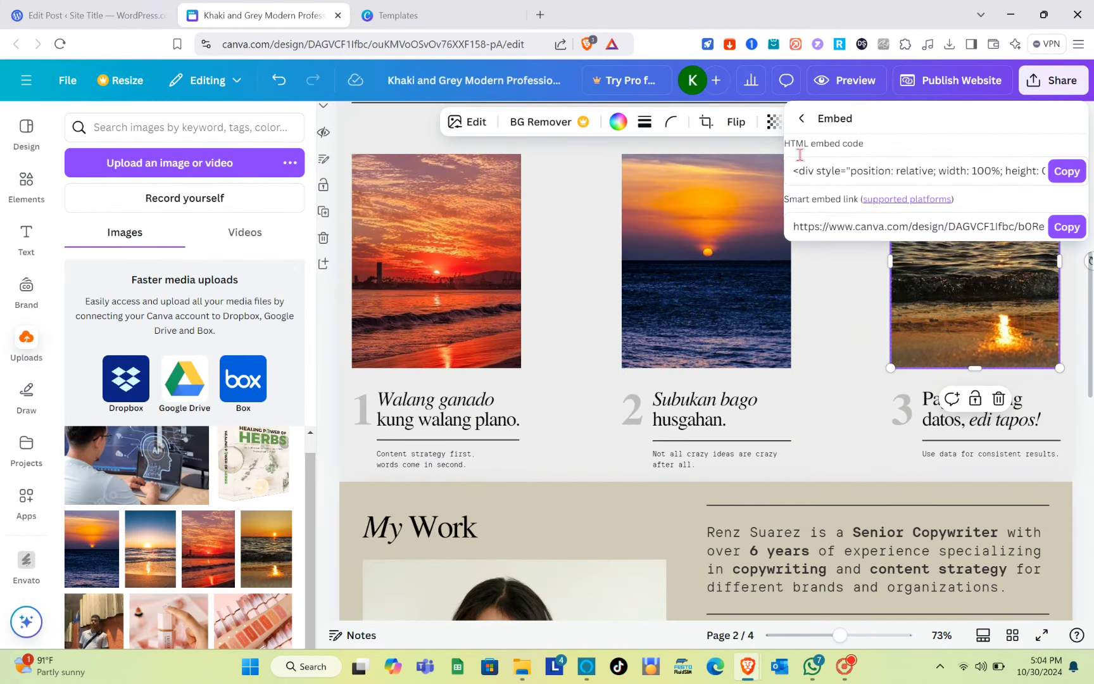
{"action": "left_click", "coordinate": [1062, 183]}
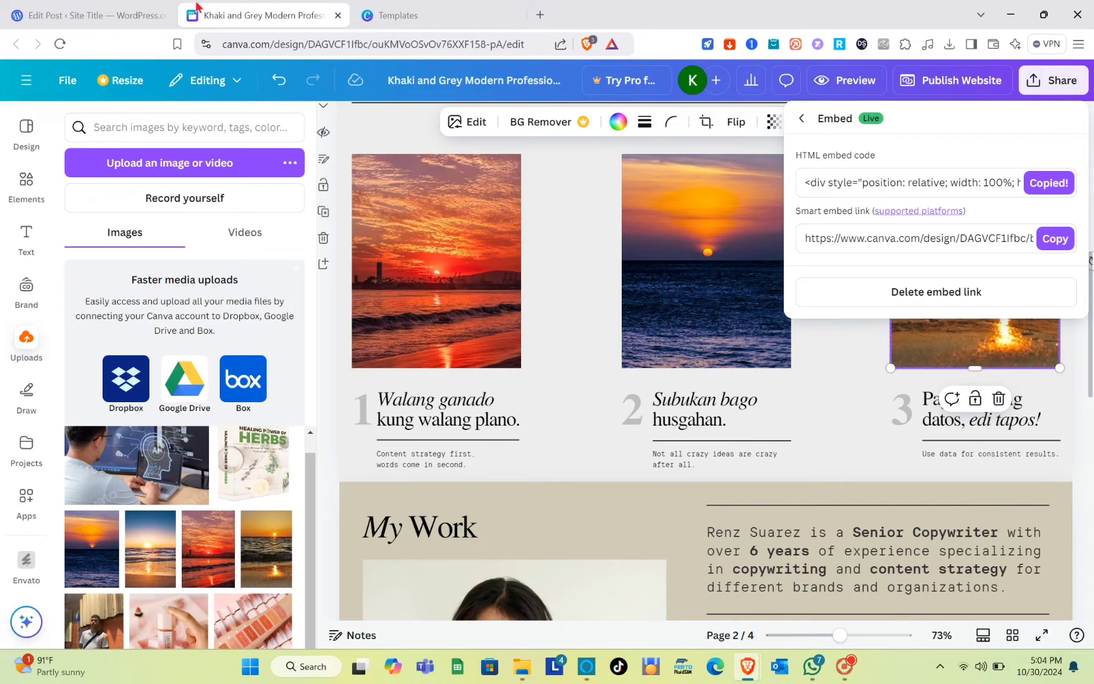
{"action": "left_click", "coordinate": [130, 8]}
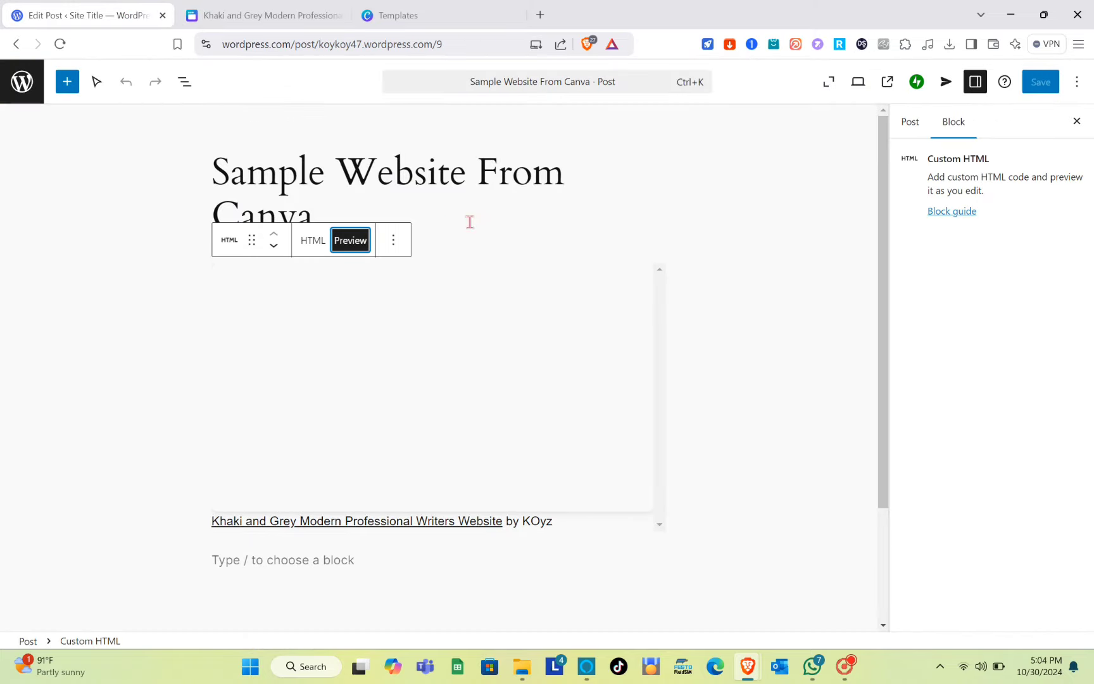
Overwrite the Custom HTML block's code with the newly copied embed code and preview the embed's second page
{"action": "left_click", "coordinate": [300, 238]}
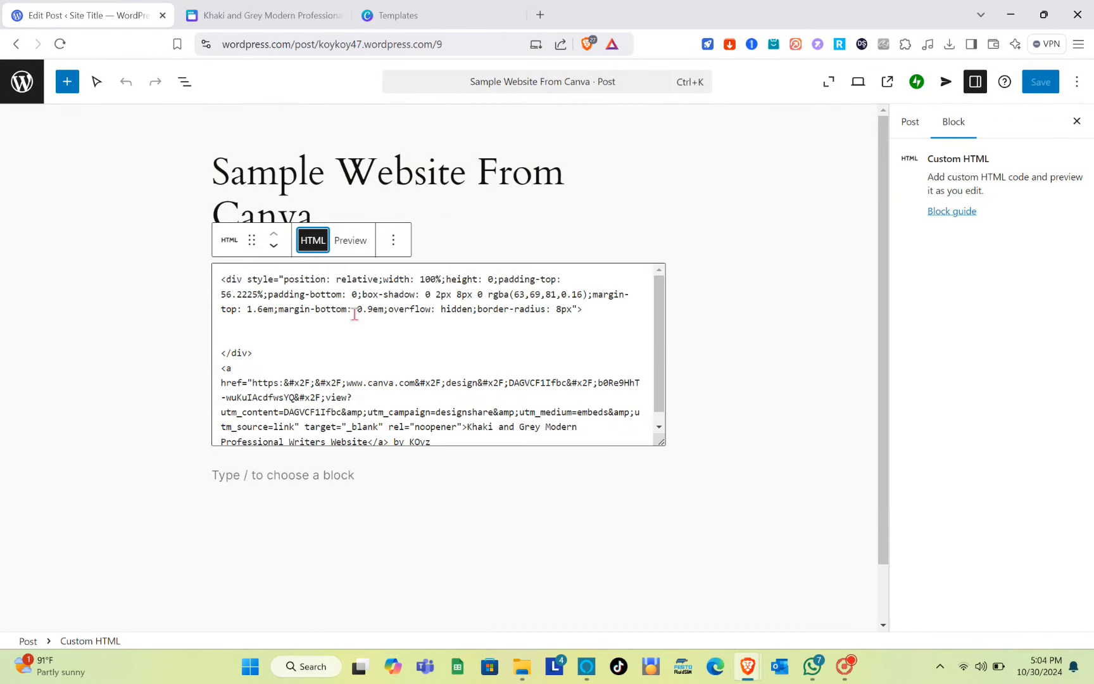
{"action": "left_click", "coordinate": [223, 281]}
{"action": "key", "text": "ctrl+a"}
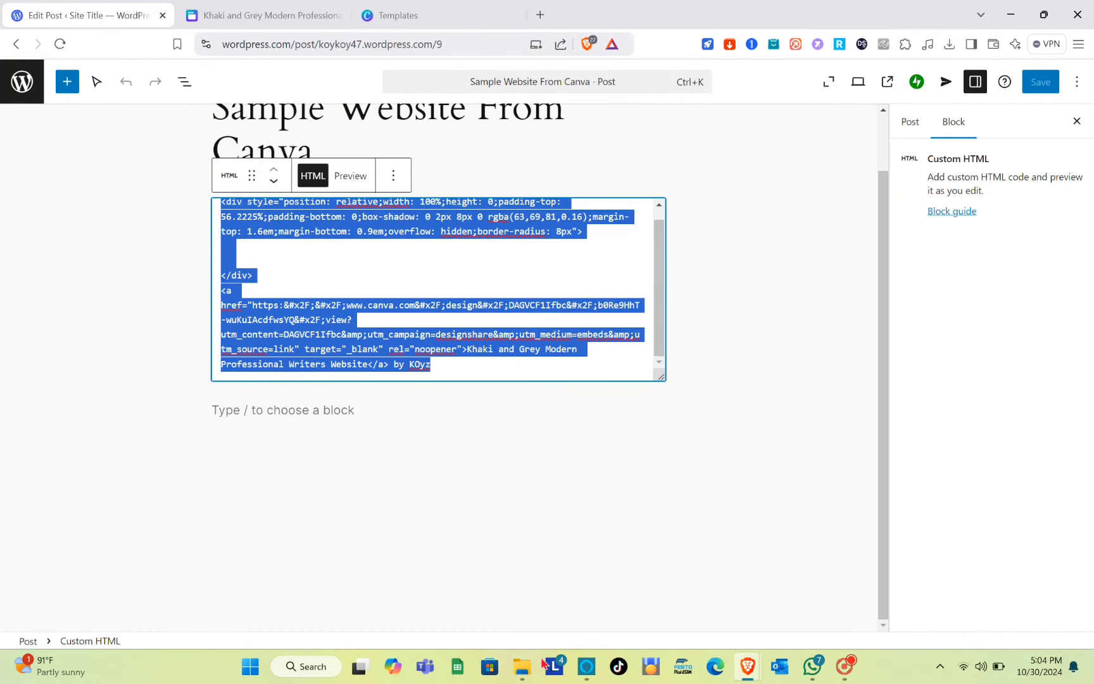
{"action": "key", "text": "BackSpace"}
{"action": "key", "text": "ctrl+v"}
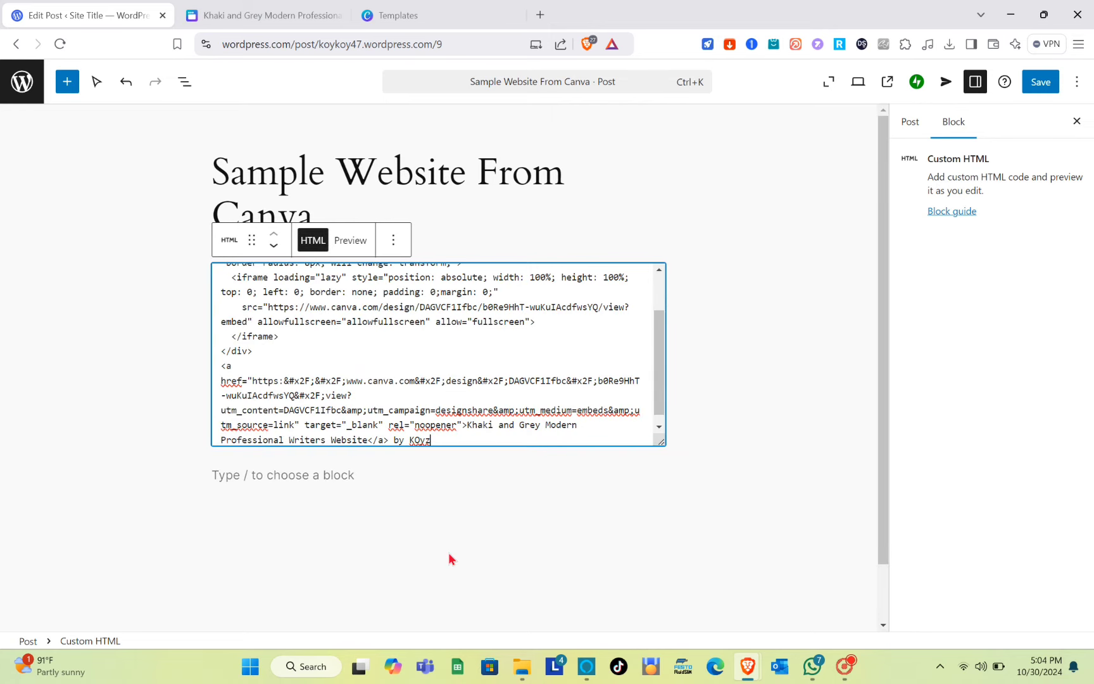
{"action": "left_click", "coordinate": [352, 246]}
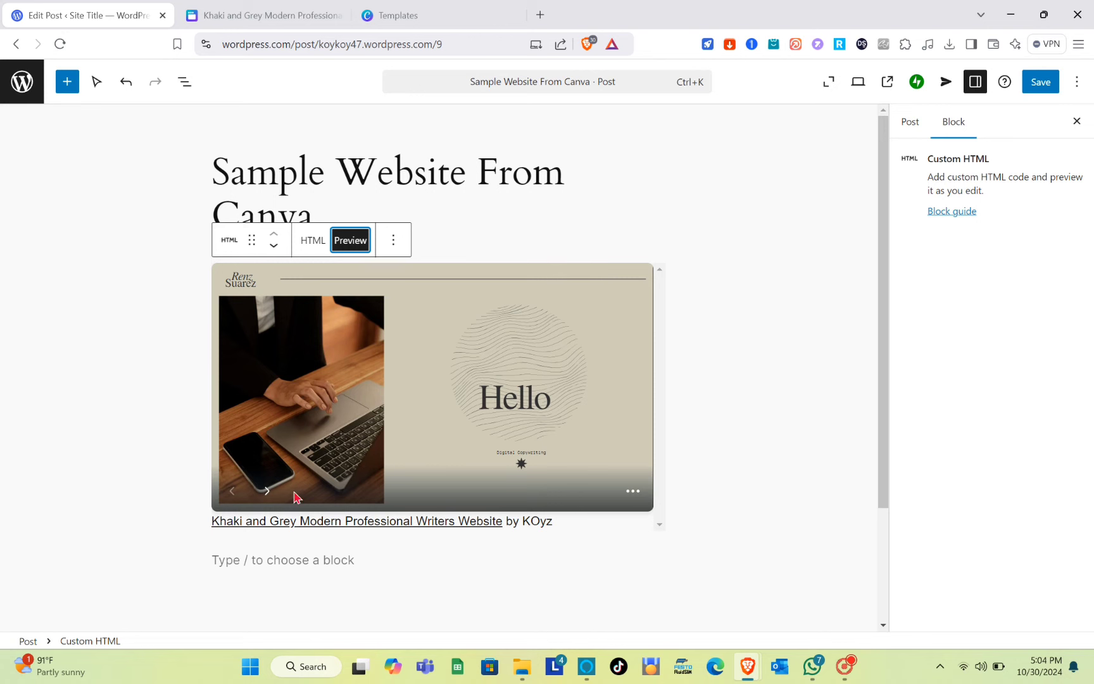
{"action": "left_click", "coordinate": [266, 490]}
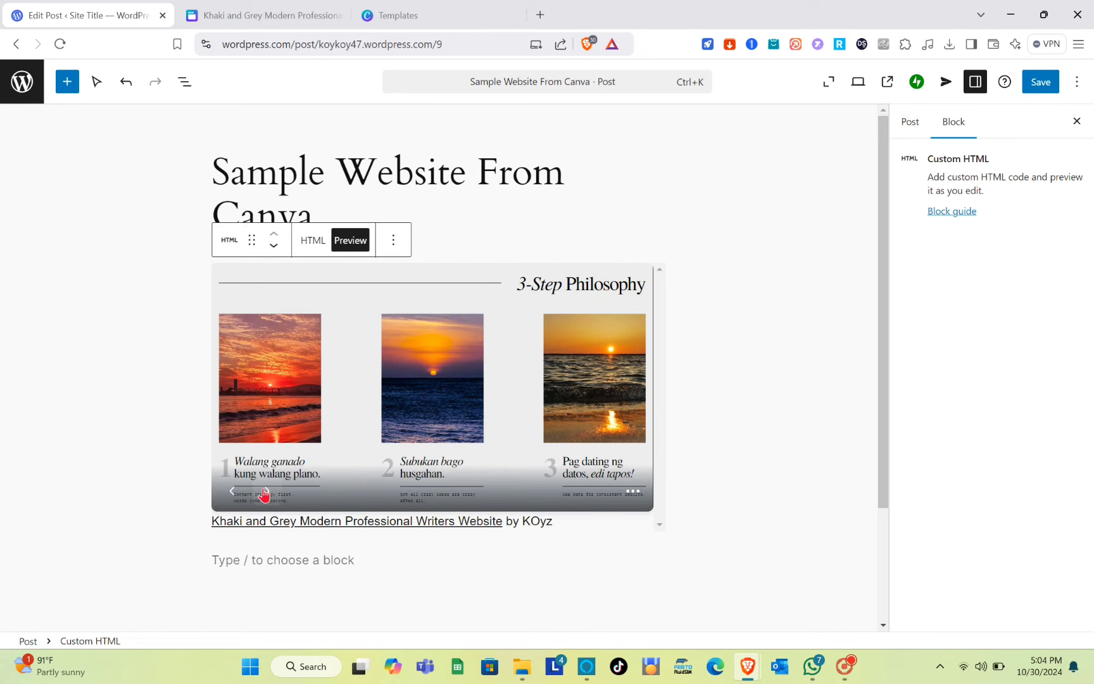
Save the updated post, view the published version, and return to the post's settings in the editor
{"action": "left_click", "coordinate": [1042, 84]}
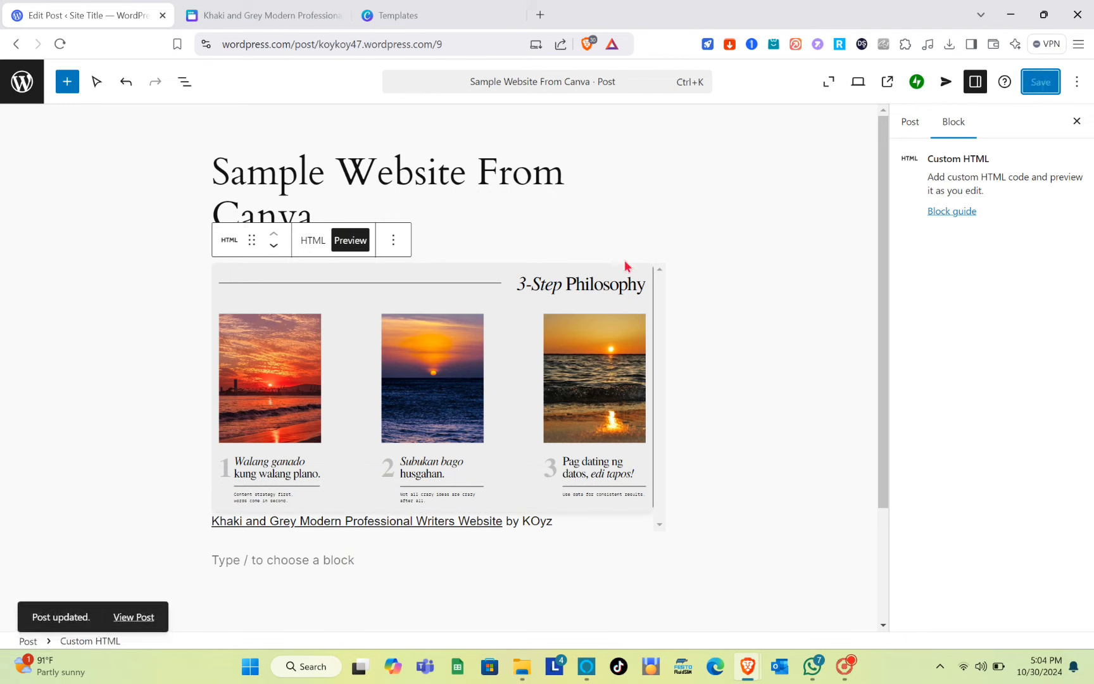
{"action": "left_click", "coordinate": [129, 616]}
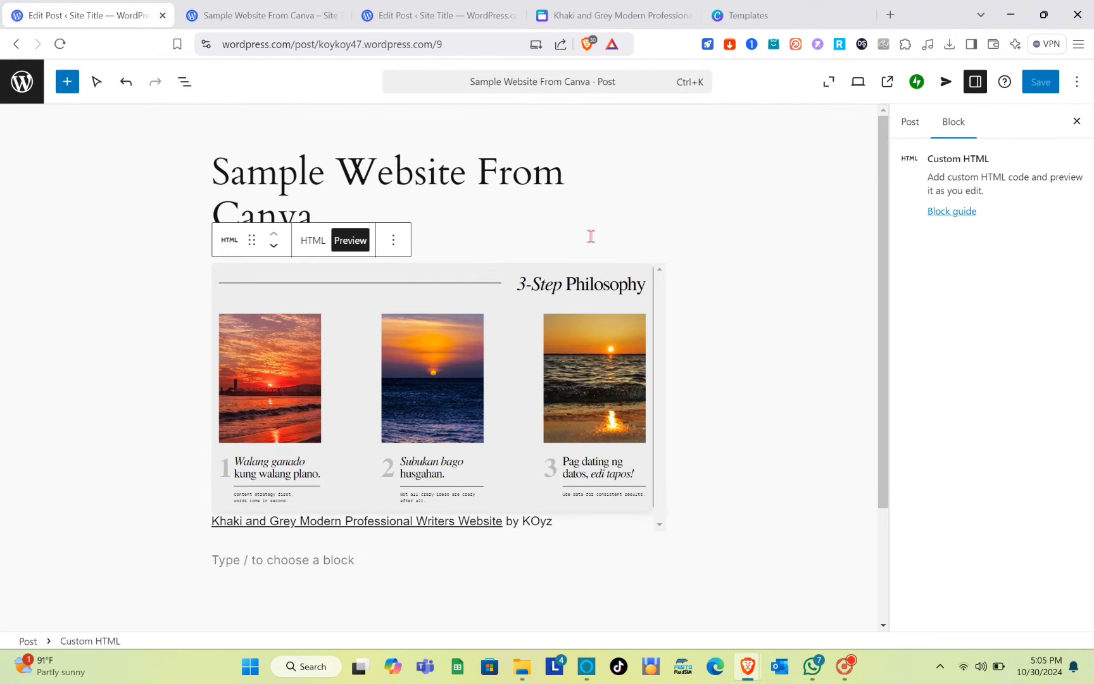
{"action": "left_click", "coordinate": [591, 236]}
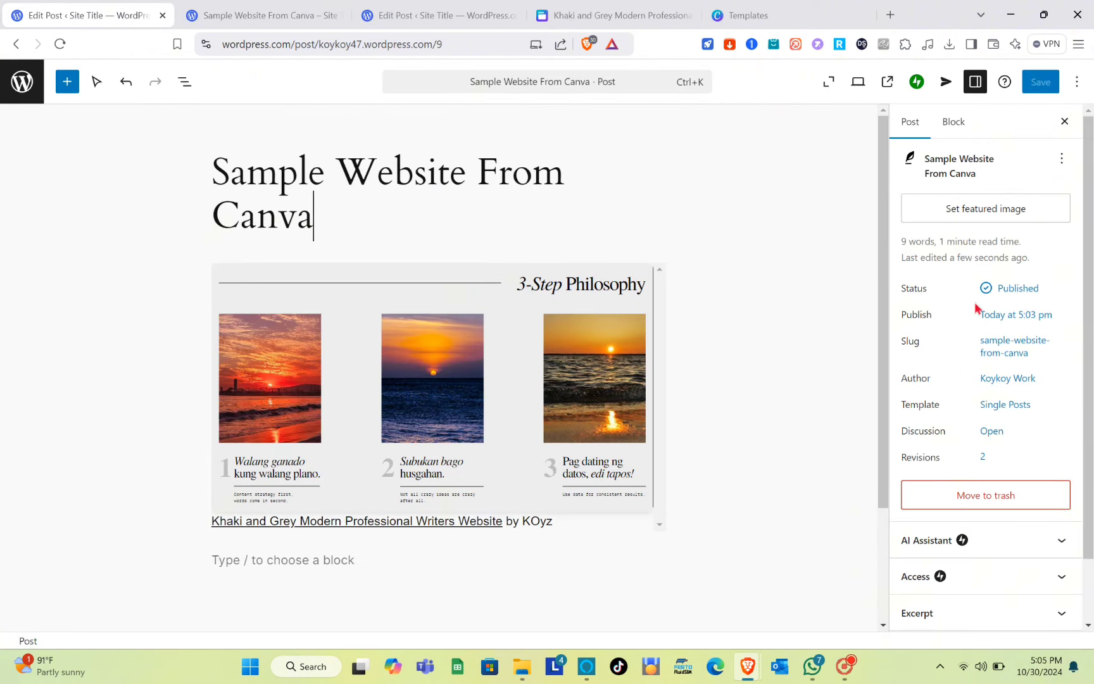
{"action": "scroll", "coordinate": [977, 301], "scroll_direction": "down", "scroll_amount": 2}
{"action": "scroll", "coordinate": [977, 307], "scroll_direction": "up", "scroll_amount": 2}
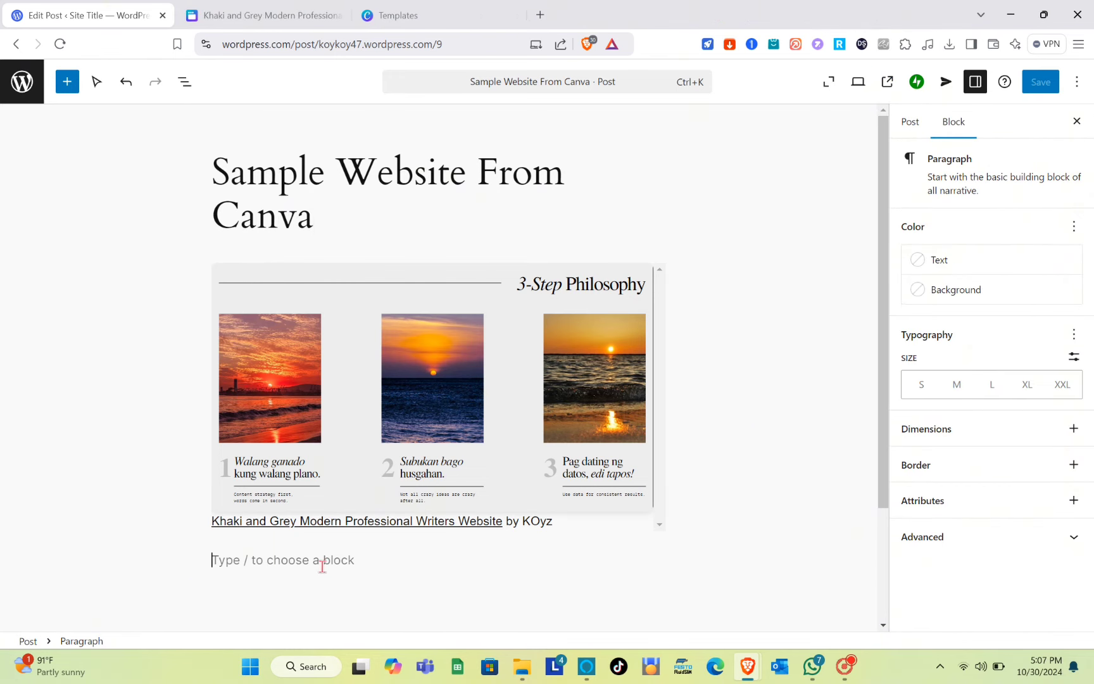
Open the post's block inserter, switch to the Canva templates page, and search the templates for "blog"
{"action": "left_click", "coordinate": [67, 82]}
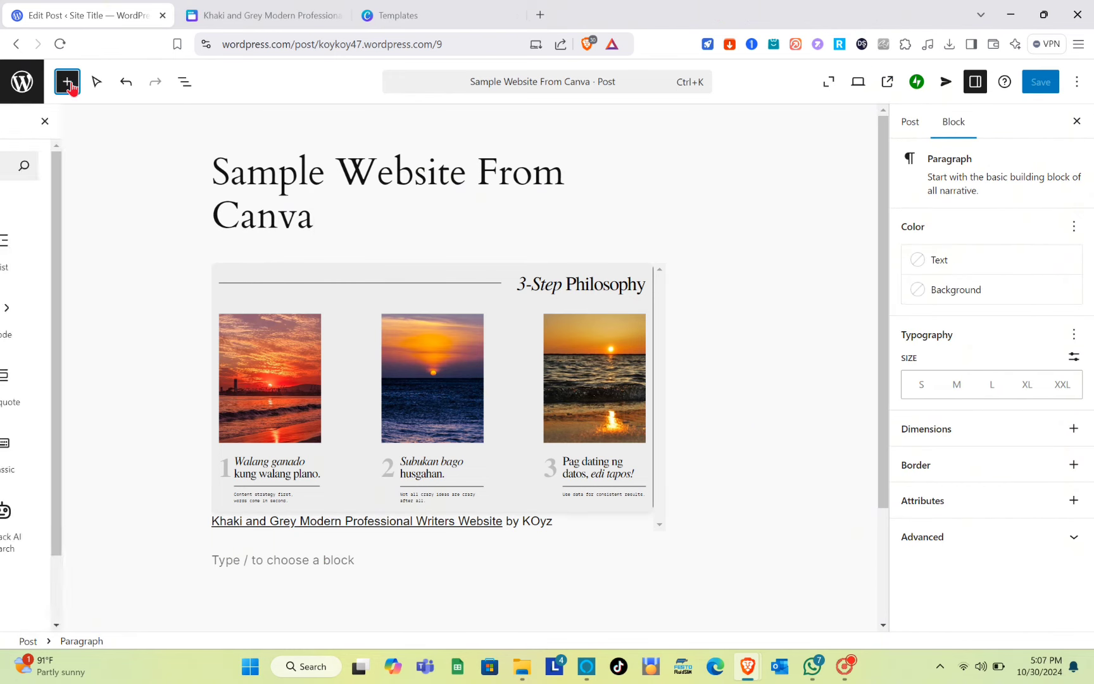
{"action": "left_click", "coordinate": [263, 7]}
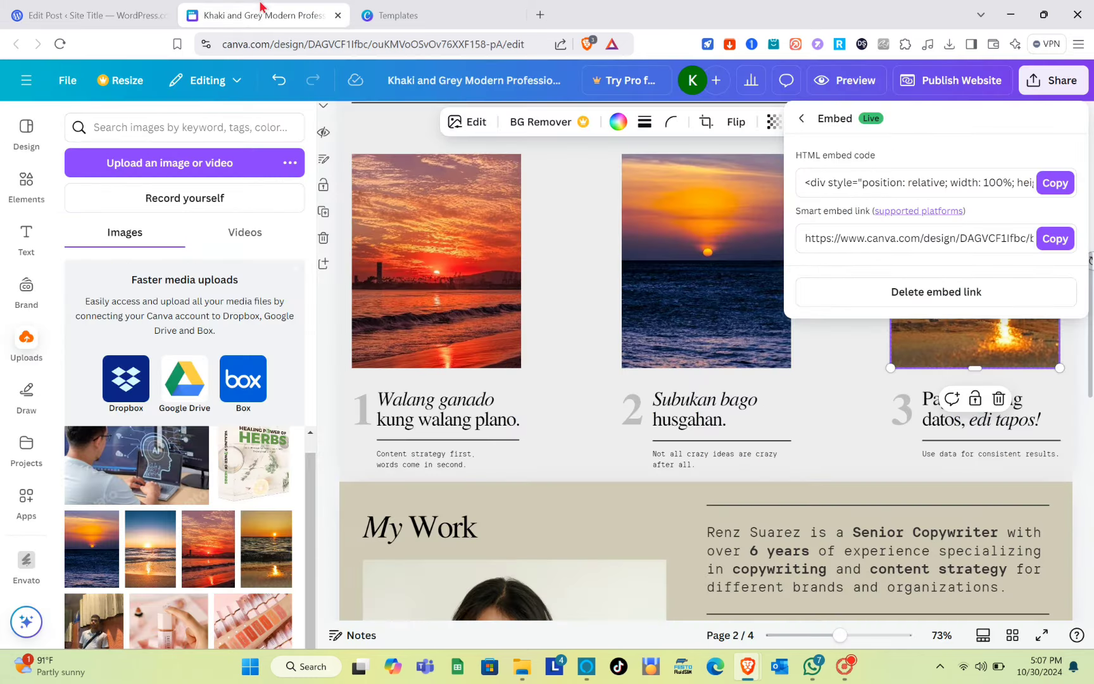
{"action": "left_click", "coordinate": [421, 23]}
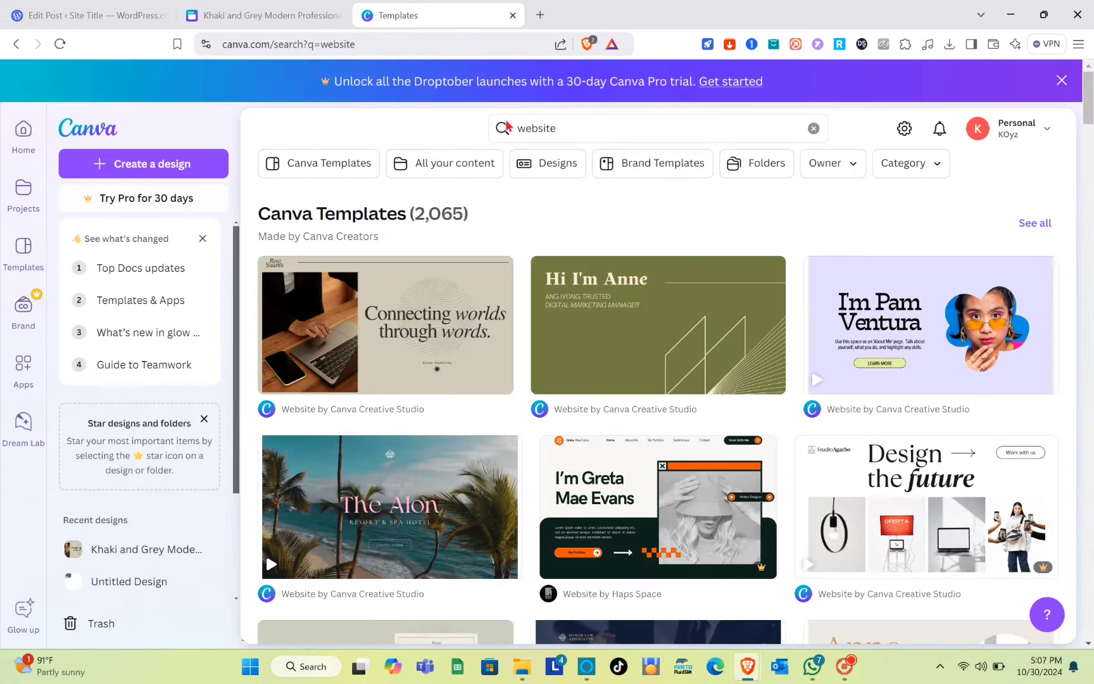
{"action": "left_click", "coordinate": [581, 133]}
{"action": "type", "text": "blog"}
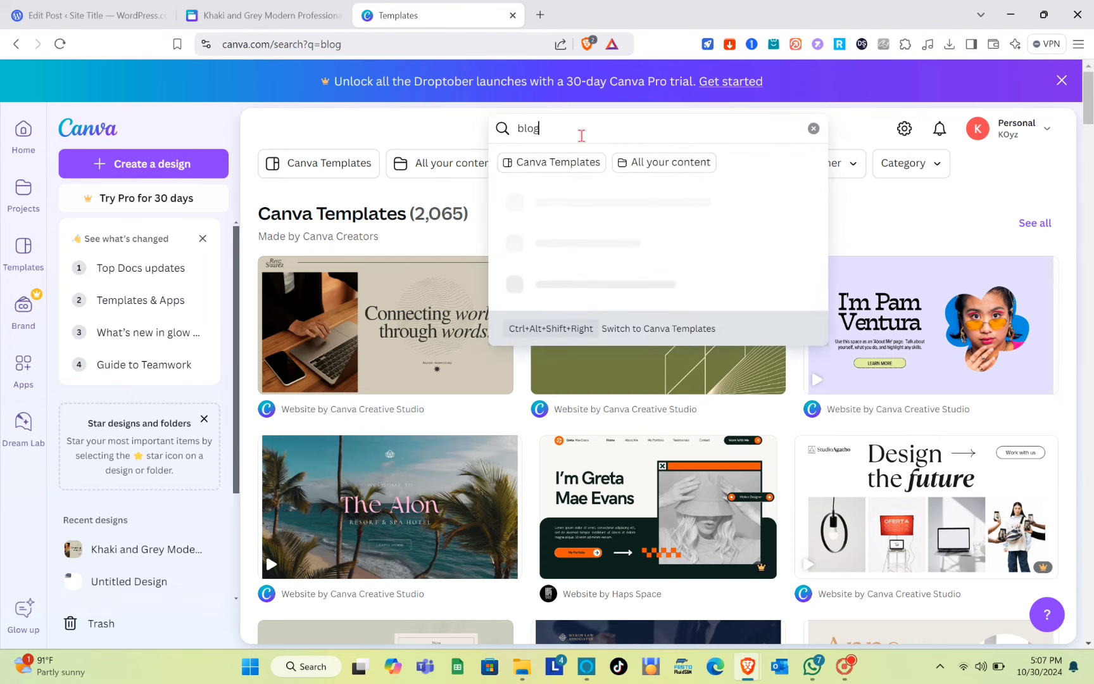
{"action": "key", "text": "Return"}
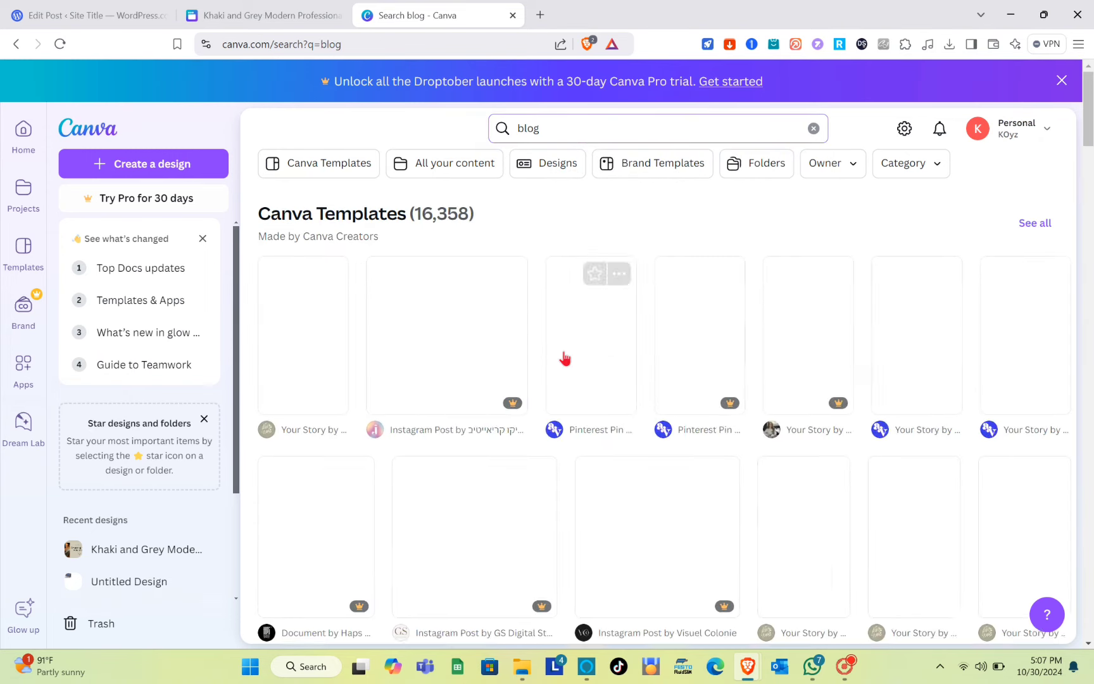
Start a new design from the "Beige and Black Simple Elegant Blog Instagram Story" template
{"action": "scroll", "coordinate": [413, 401], "scroll_direction": "down", "scroll_amount": 1}
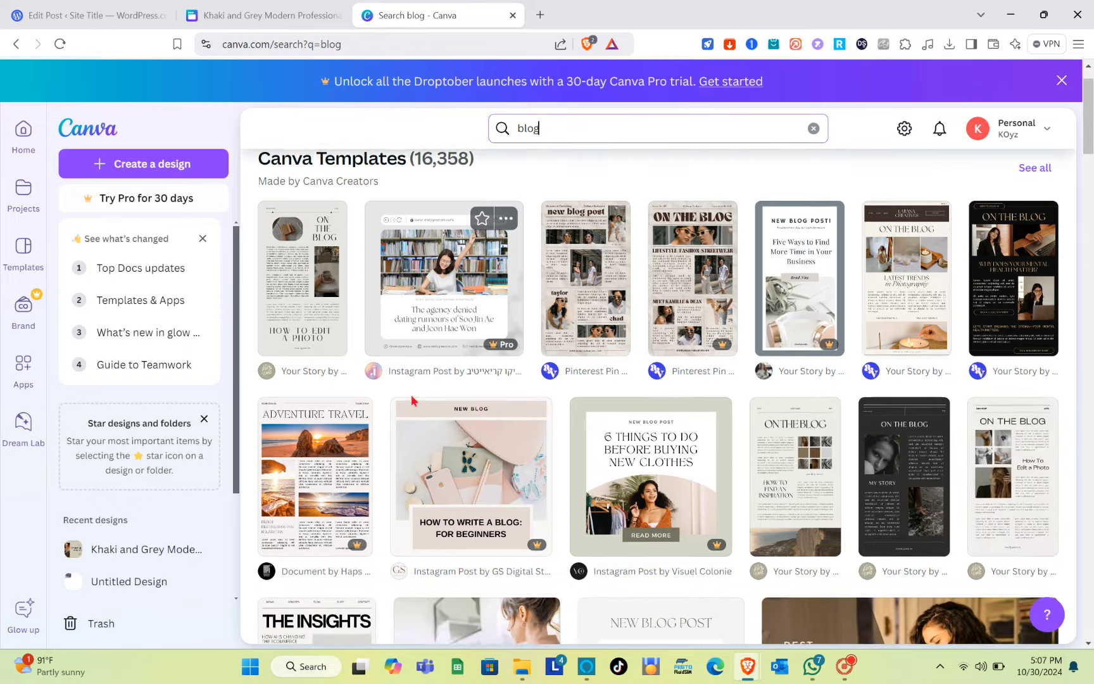
{"action": "left_click", "coordinate": [321, 336]}
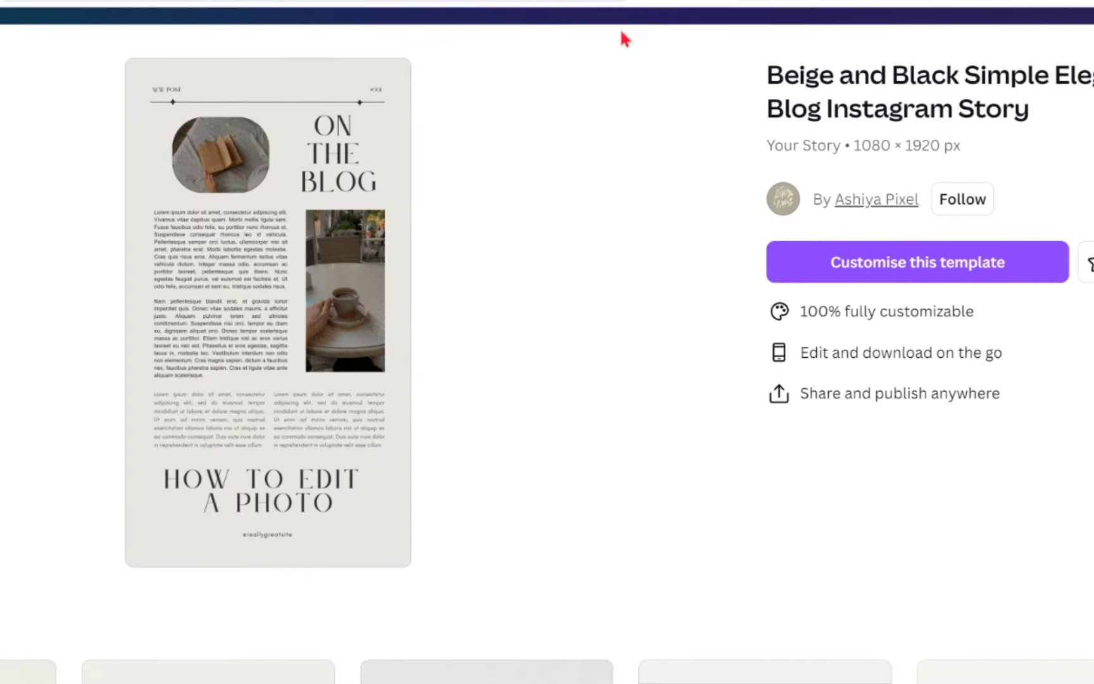
{"action": "left_click", "coordinate": [906, 263]}
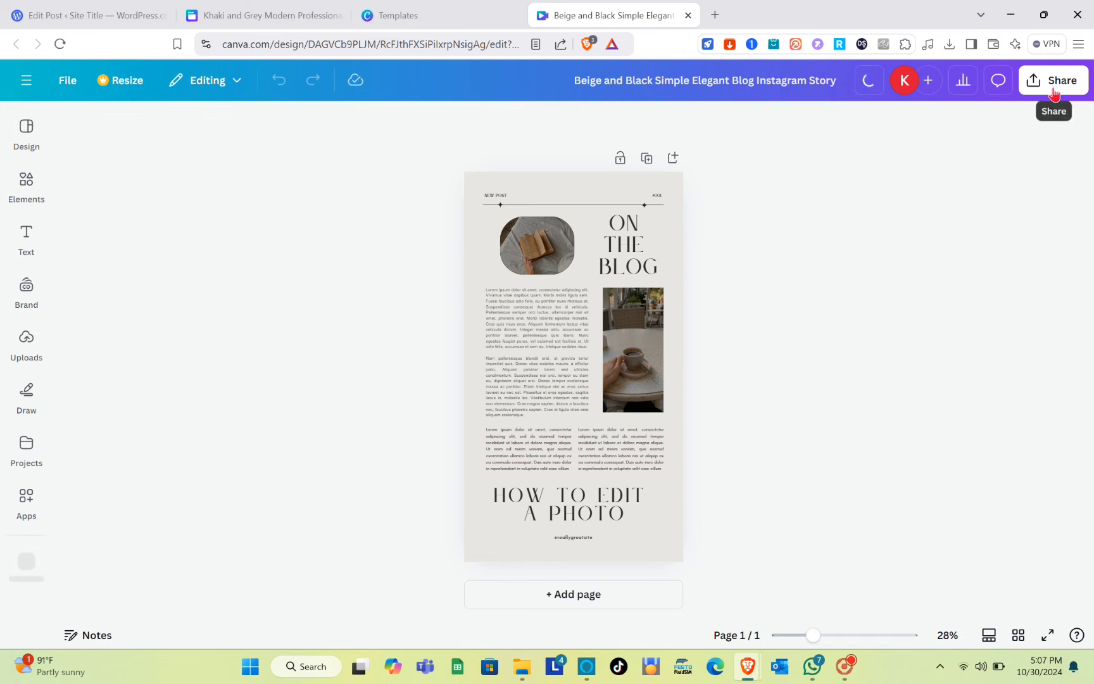
Create embed links for the blog design through its sharing options and copy the HTML embed code
{"action": "left_click", "coordinate": [1055, 85]}
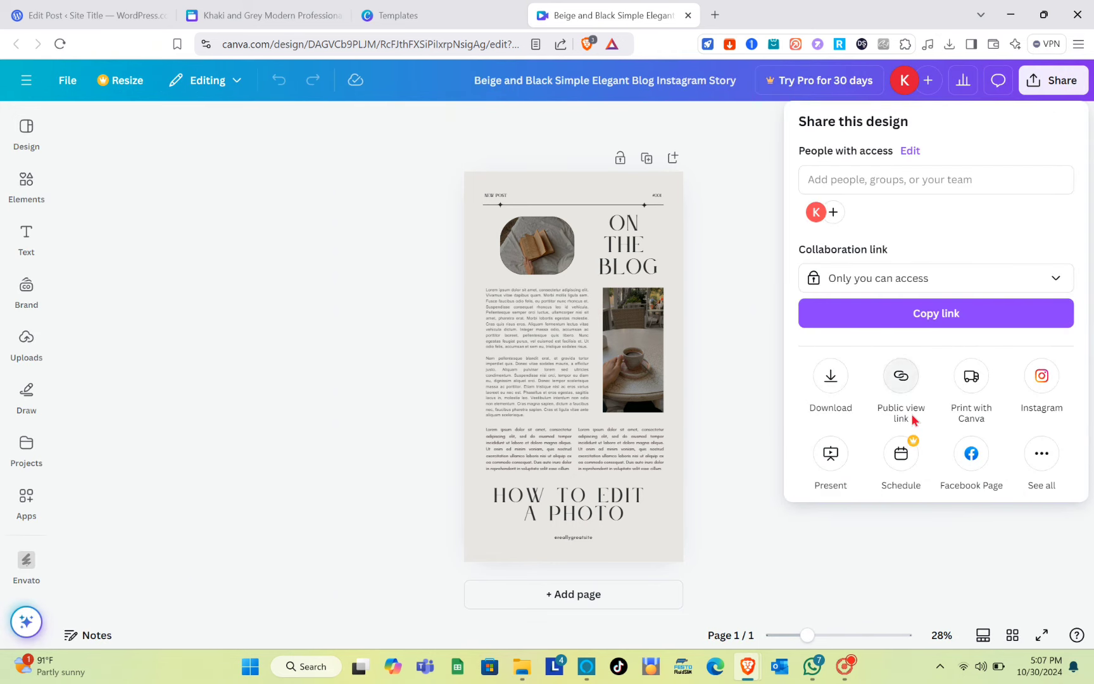
{"action": "left_click", "coordinate": [1044, 456]}
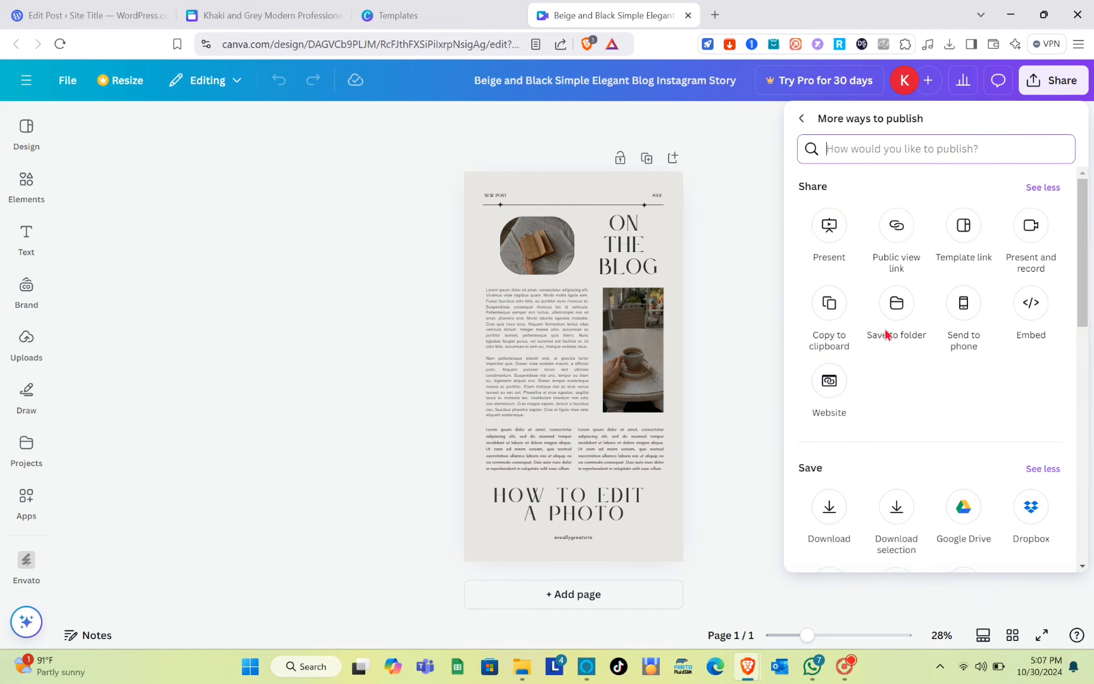
{"action": "scroll", "coordinate": [886, 334], "scroll_direction": "down", "scroll_amount": 1}
{"action": "left_click", "coordinate": [1021, 266]}
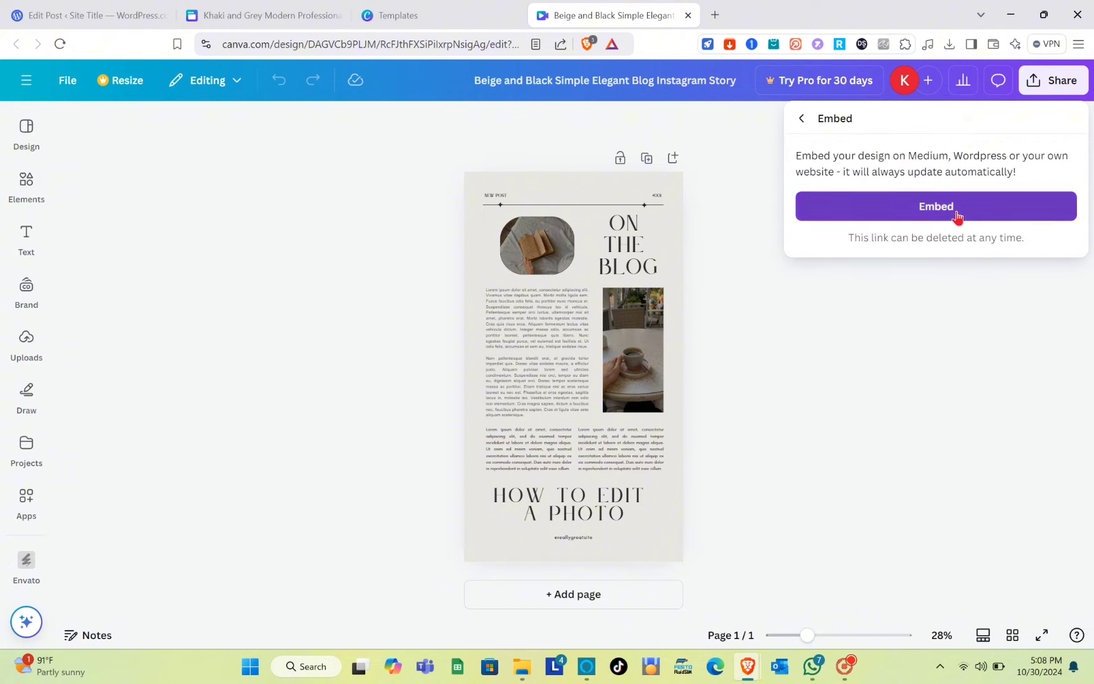
{"action": "left_click", "coordinate": [957, 216]}
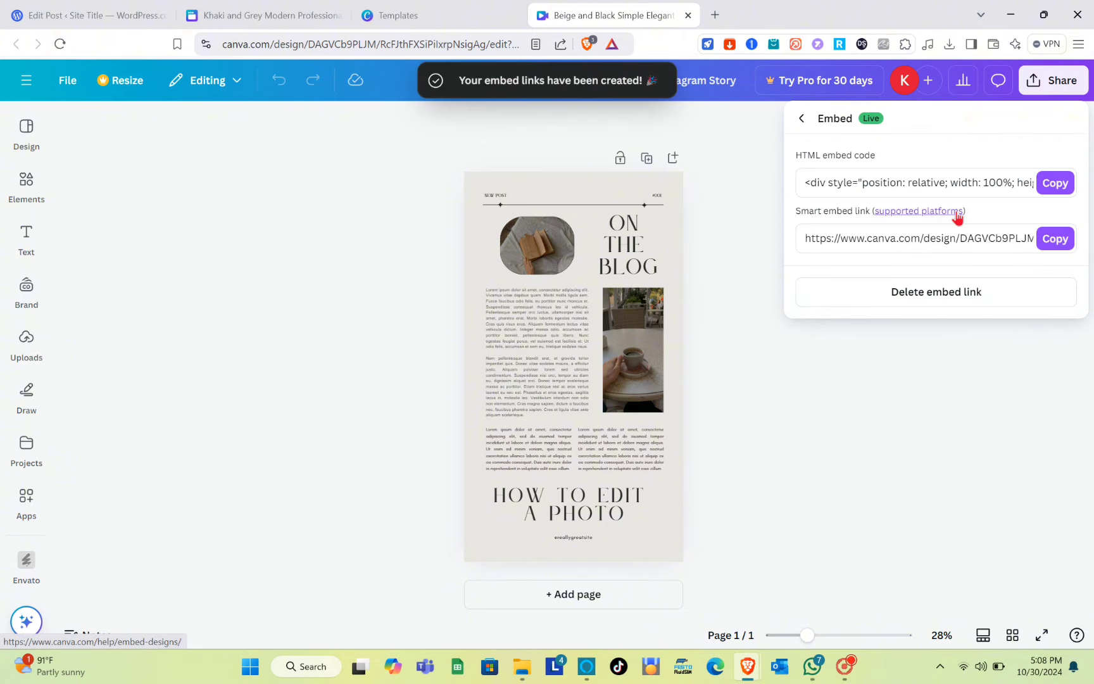
{"action": "left_click", "coordinate": [1055, 183]}
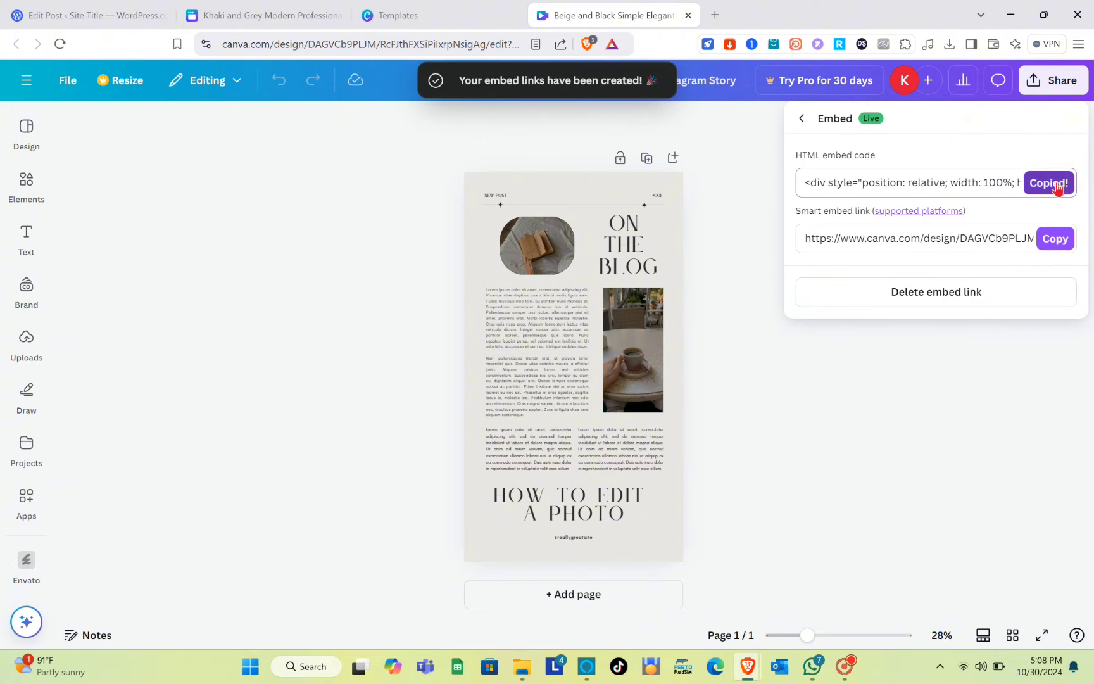
Return to the WordPress post, add a Custom HTML block below the existing embed, and paste the copied embed code into it
{"action": "left_click", "coordinate": [92, 13]}
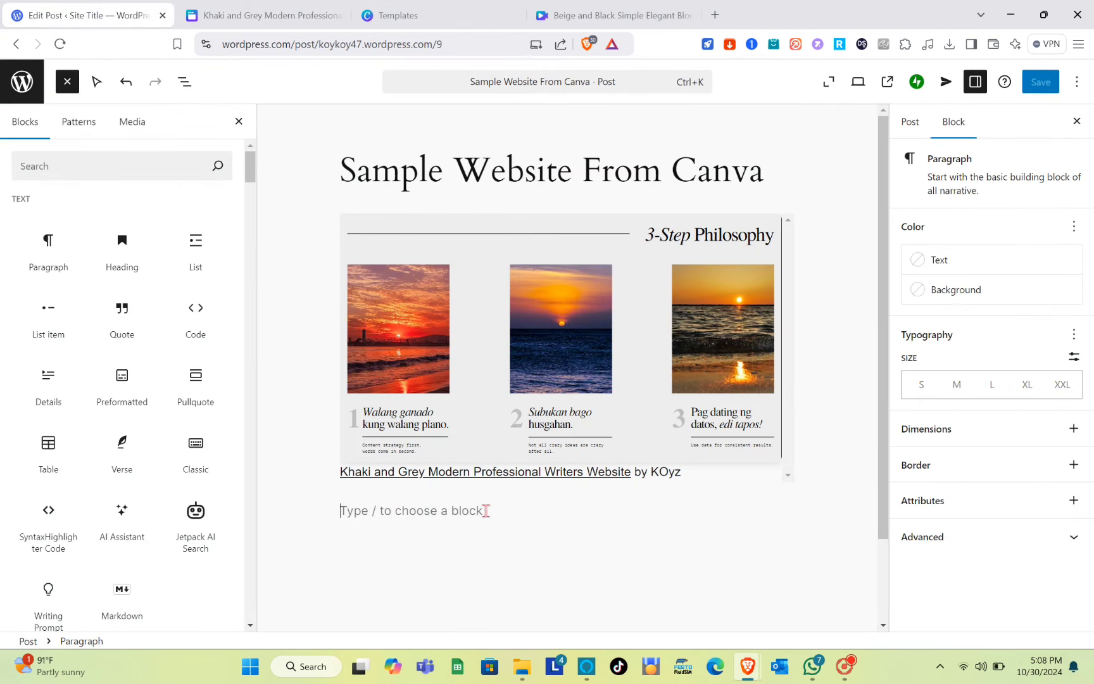
{"action": "left_click", "coordinate": [64, 166]}
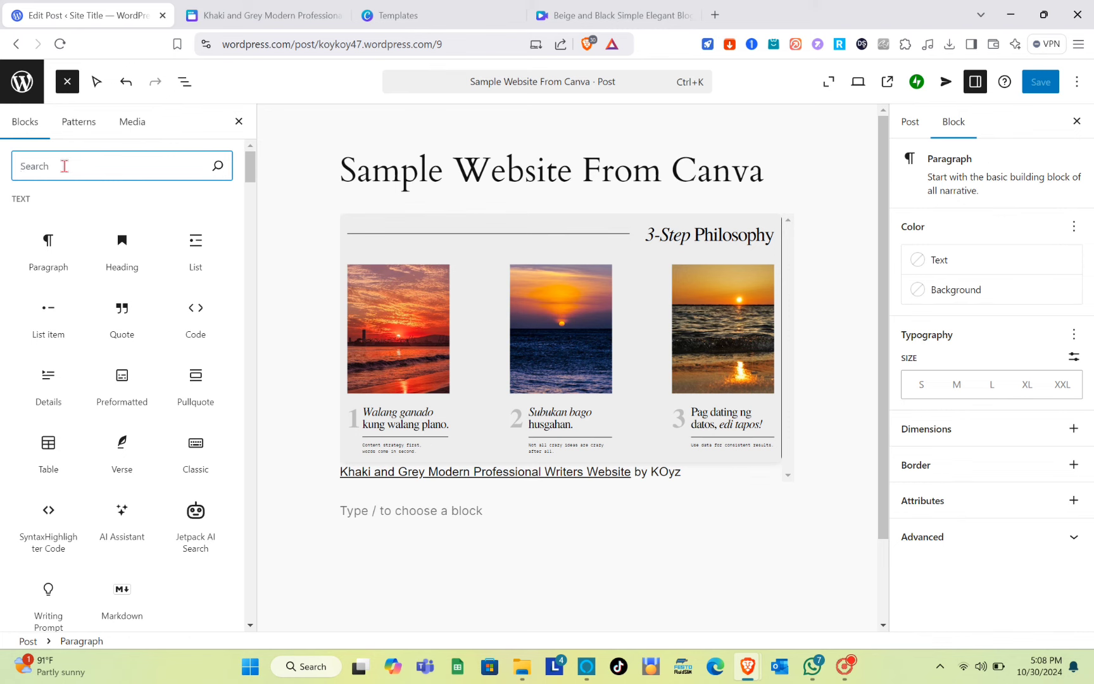
{"action": "type", "text": "ht"}
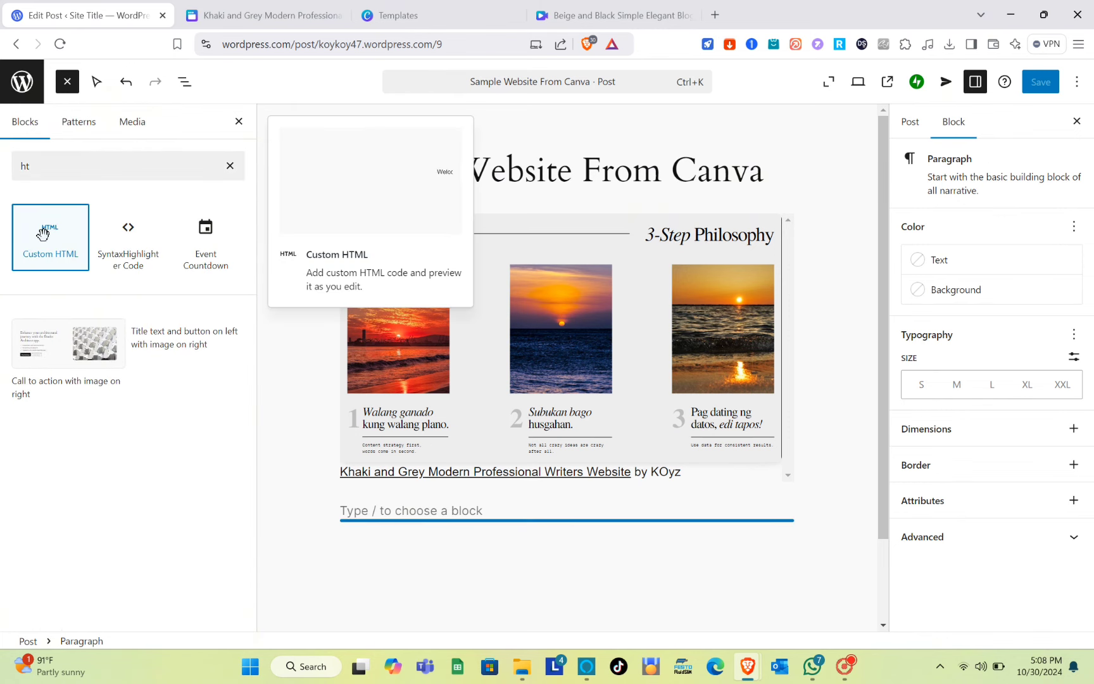
{"action": "left_click", "coordinate": [43, 234]}
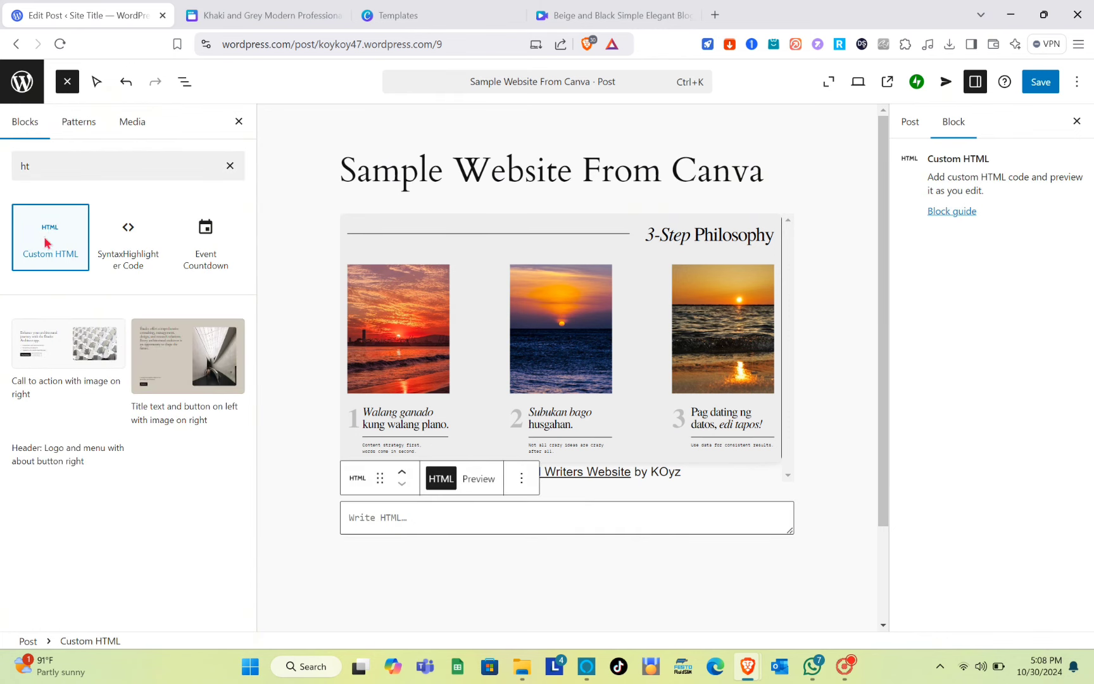
{"action": "left_click", "coordinate": [418, 516]}
{"action": "key", "text": "ctrl+v"}
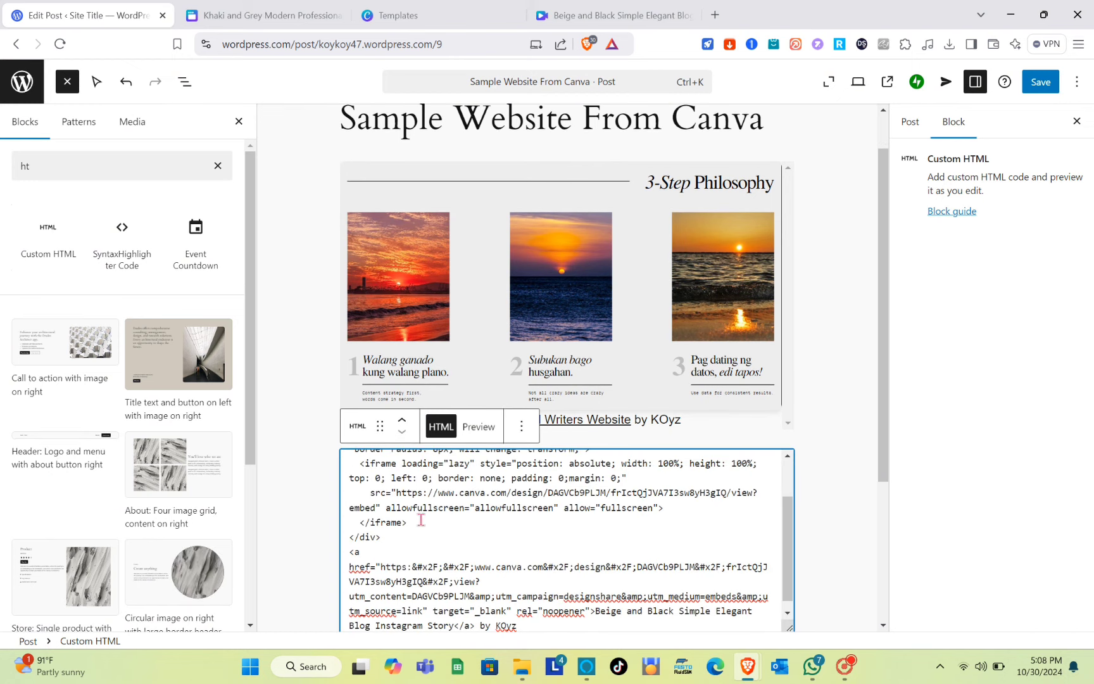
Preview the new Custom HTML block and look through the embedded blog design
{"action": "left_click", "coordinate": [487, 428]}
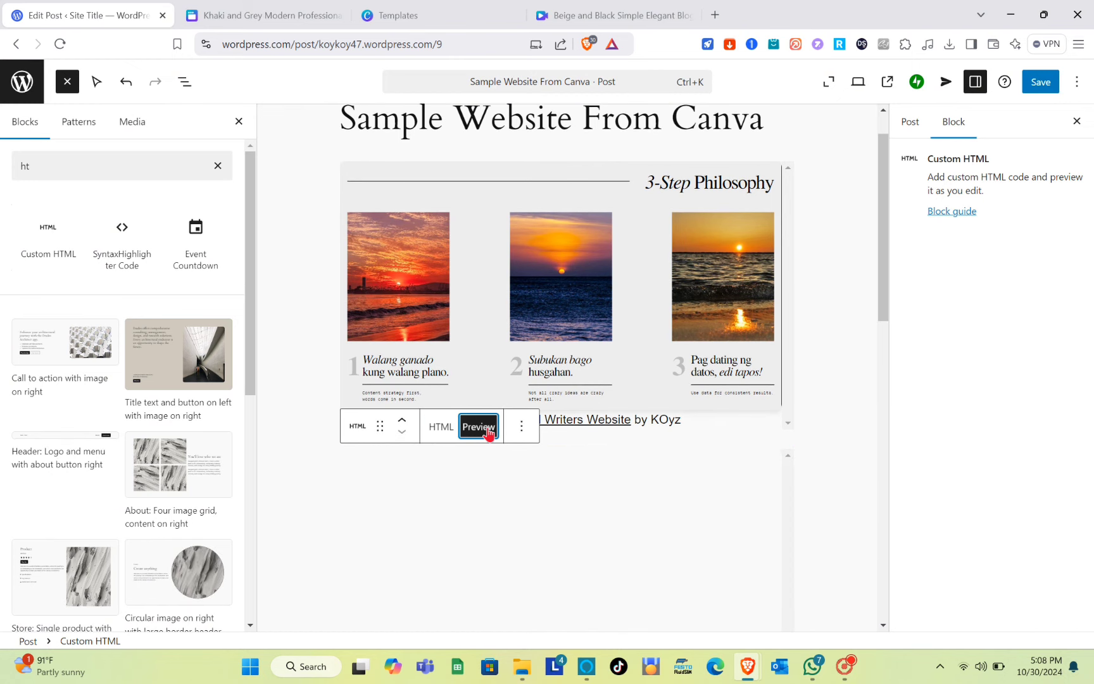
{"action": "scroll", "coordinate": [523, 526], "scroll_direction": "down", "scroll_amount": 8}
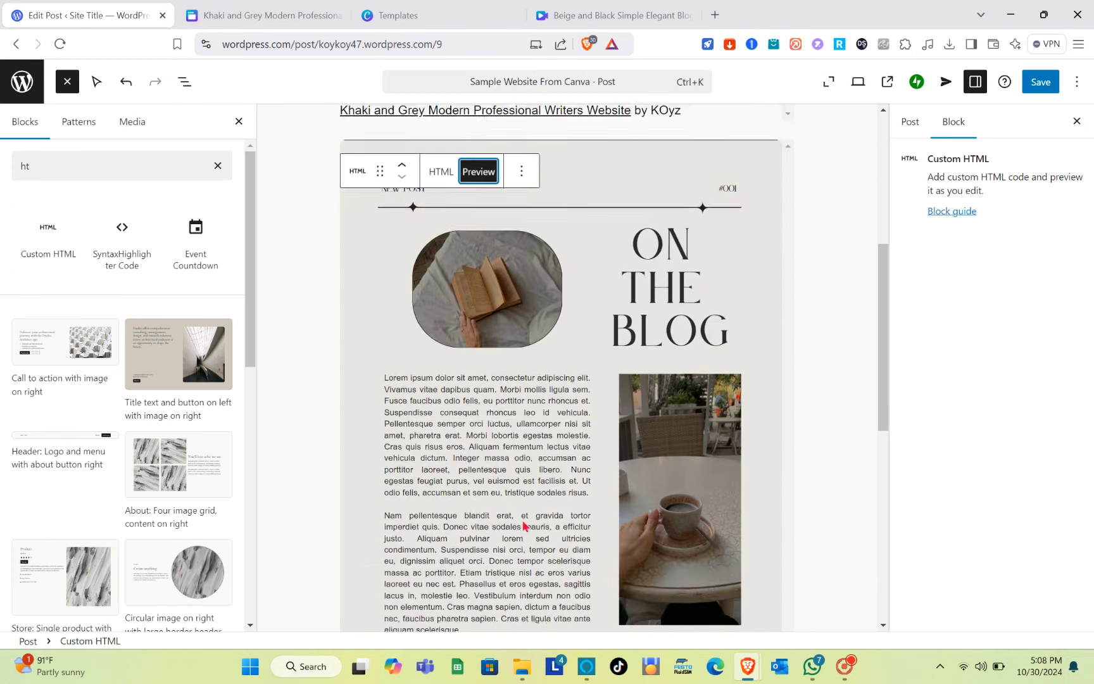
{"action": "scroll", "coordinate": [523, 526], "scroll_direction": "down", "scroll_amount": 4}
{"action": "scroll", "coordinate": [523, 525], "scroll_direction": "up", "scroll_amount": 15}
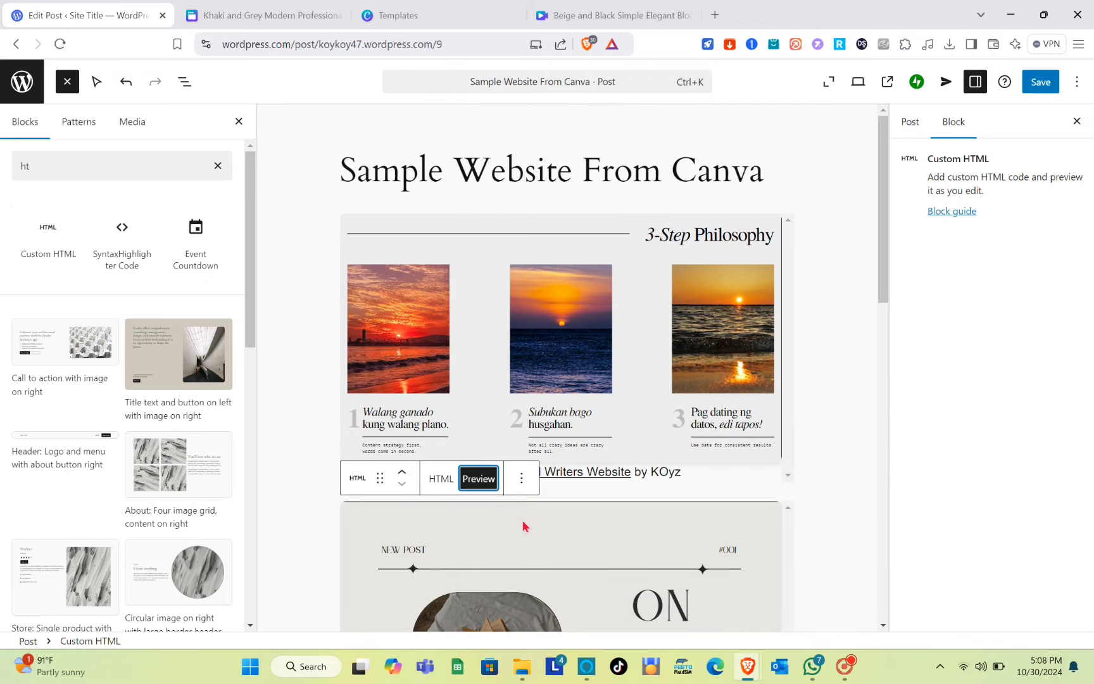
Save the updated post and review both embedded designs in the editor
{"action": "left_click", "coordinate": [1039, 82]}
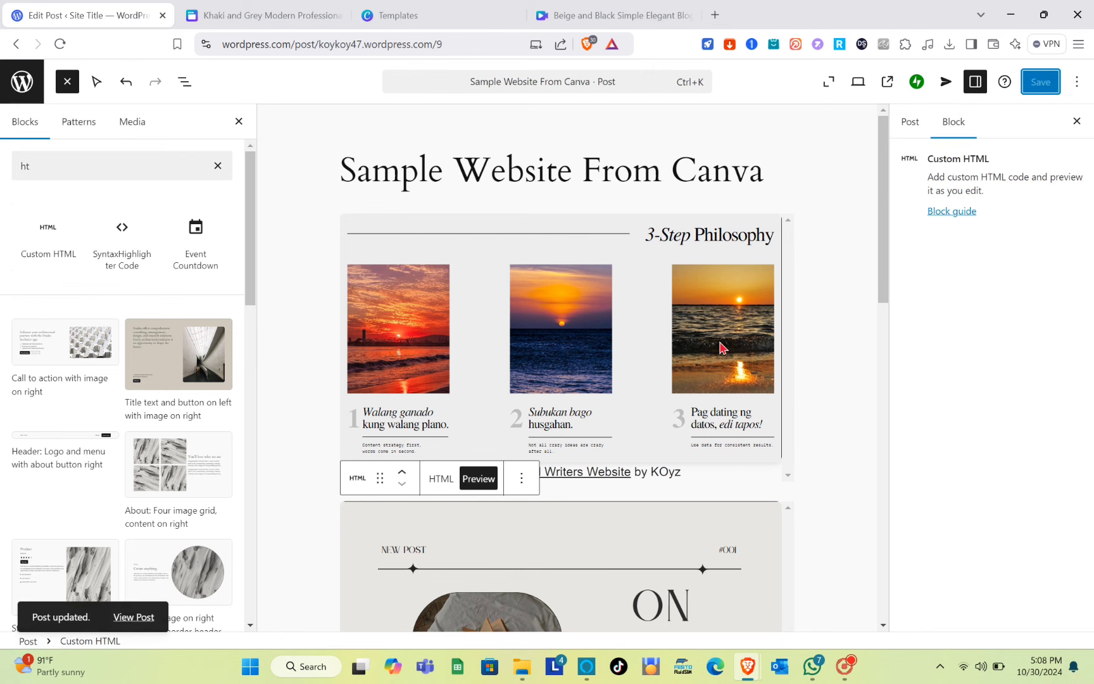
{"action": "scroll", "coordinate": [722, 348], "scroll_direction": "down", "scroll_amount": 2}
{"action": "scroll", "coordinate": [722, 347], "scroll_direction": "down", "scroll_amount": 7}
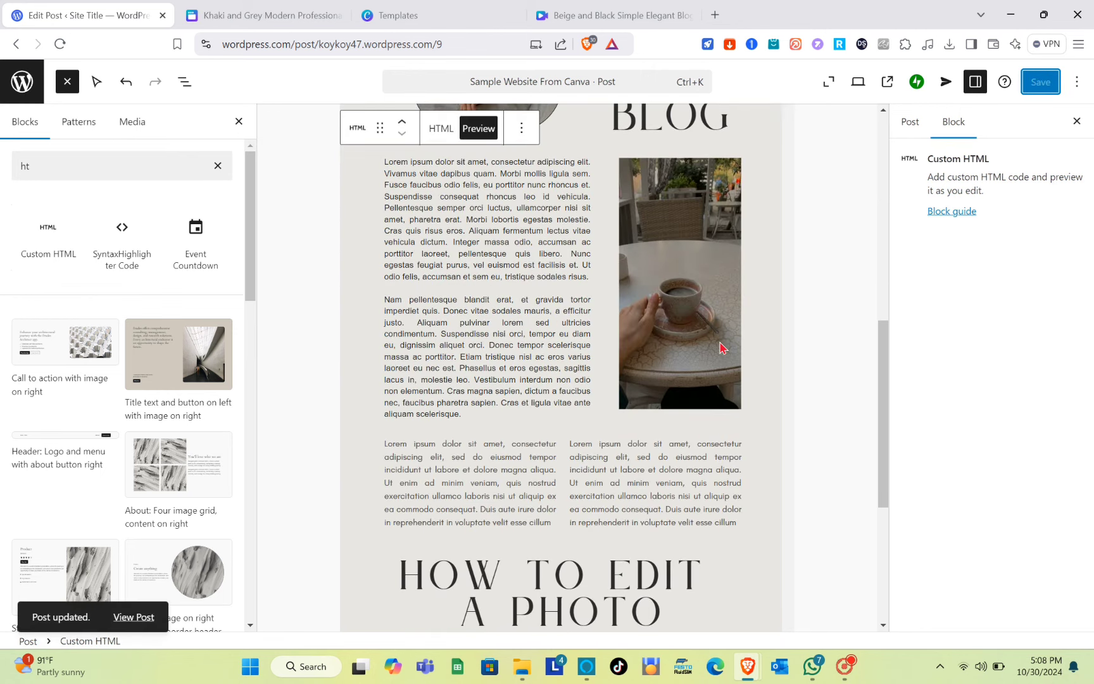
{"action": "scroll", "coordinate": [722, 348], "scroll_direction": "up", "scroll_amount": 10}
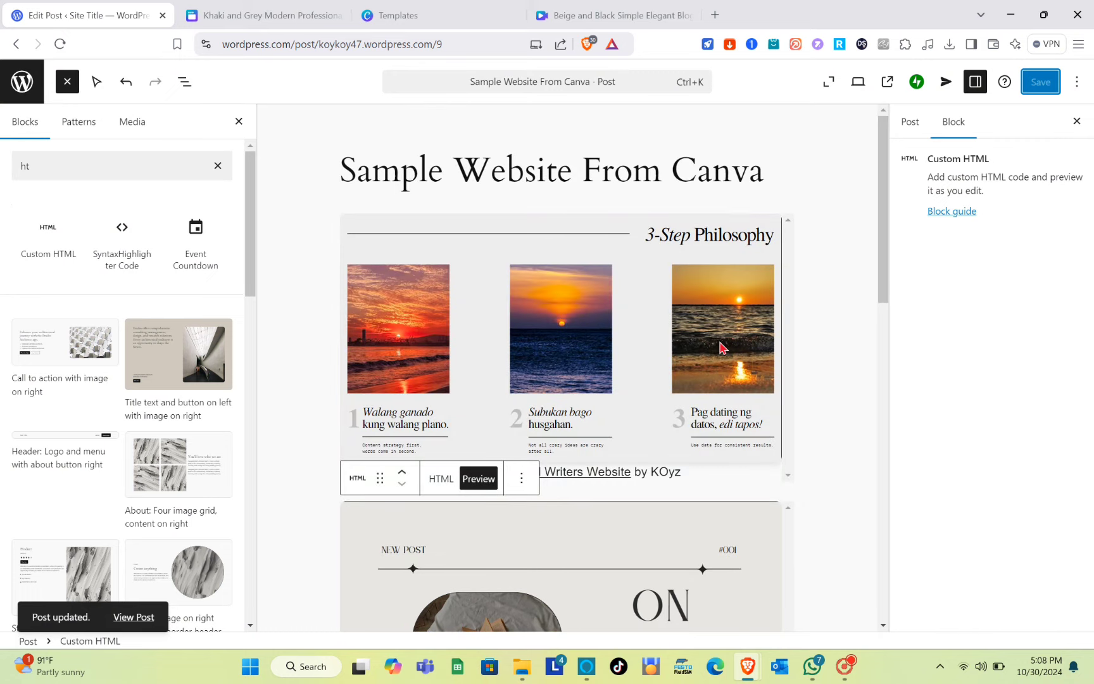